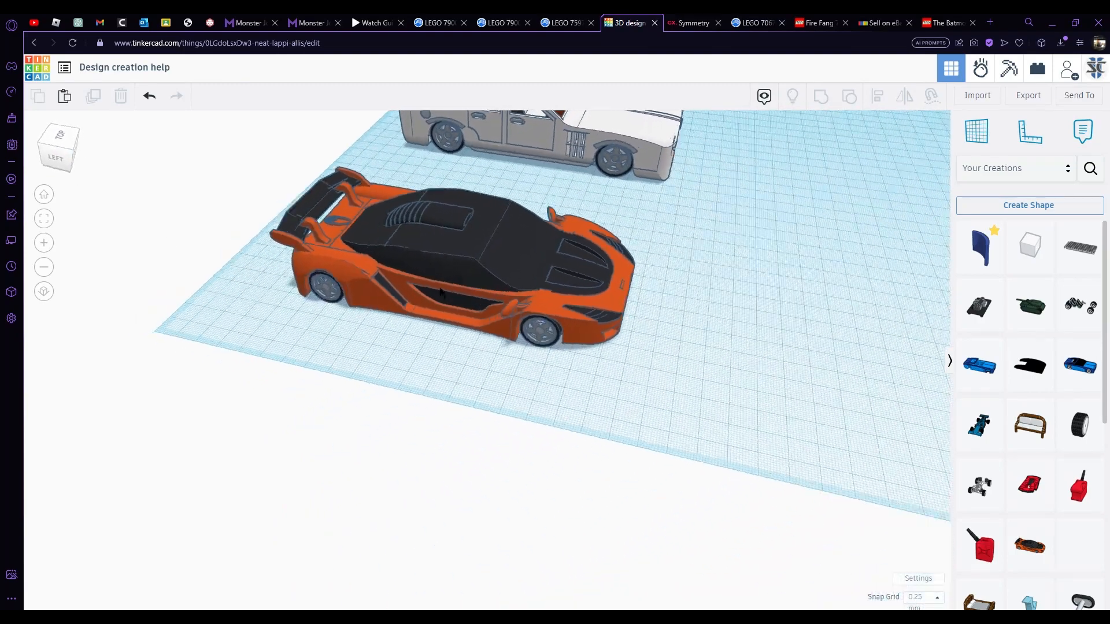
# Examine the orange, white, teal and blue example cars on the workplane from several angles
pyautogui.moveTo(597, 305); pyautogui.dragTo(680, 312, button='right')
pyautogui.moveTo(569, 250); pyautogui.dragTo(395, 175, button='right')
pyautogui.scroll(10, 395, 175)
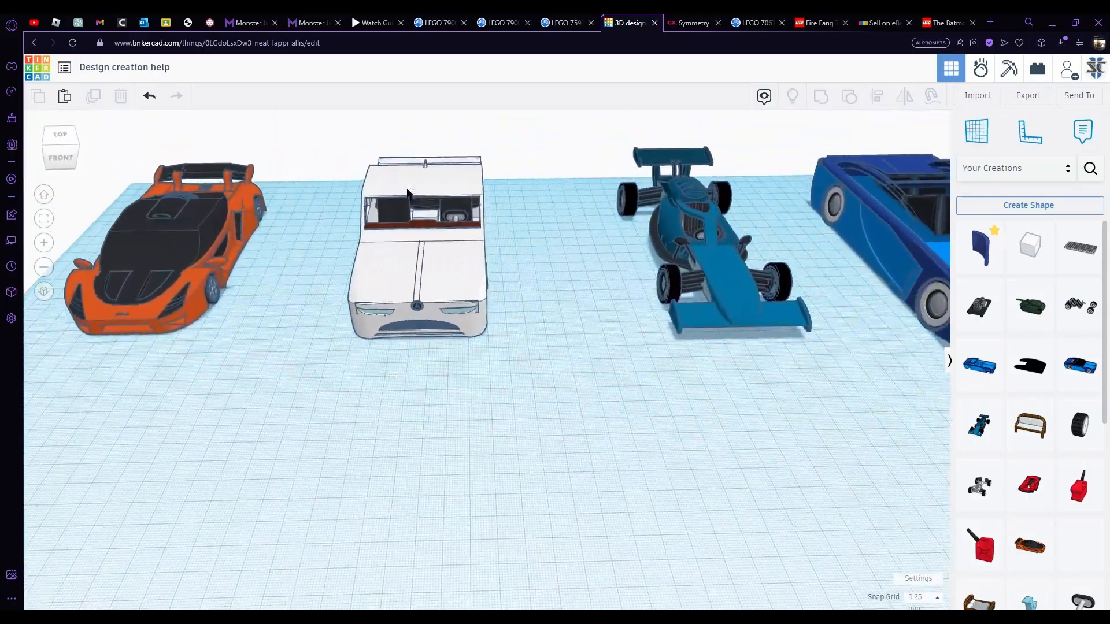
pyautogui.moveTo(397, 230); pyautogui.dragTo(407, 164, button='right')
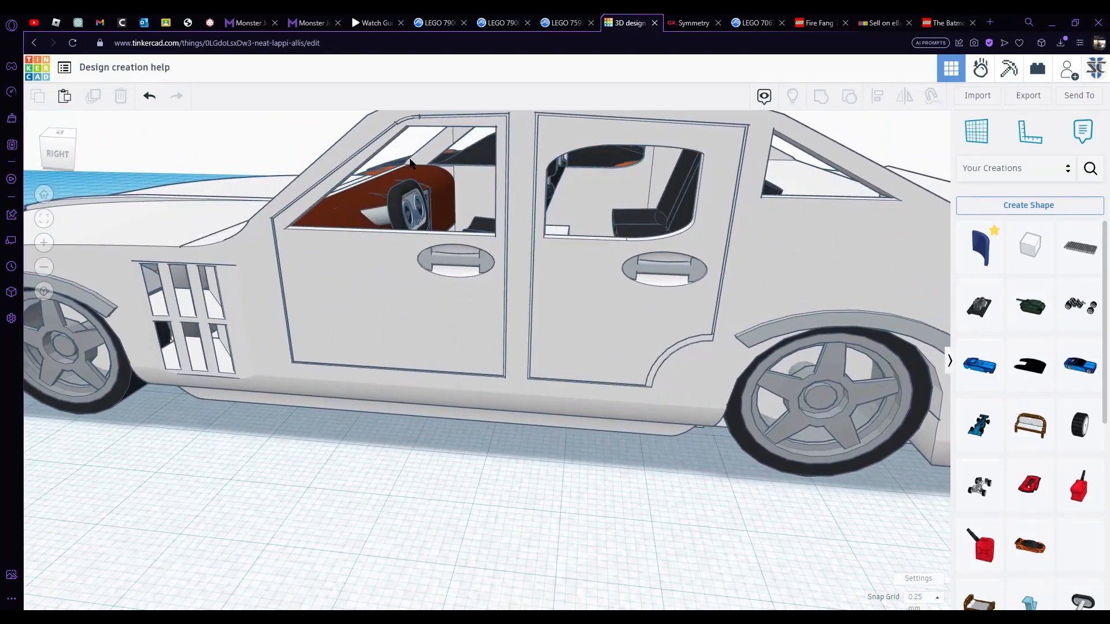
pyautogui.scroll(-10, 456, 193)
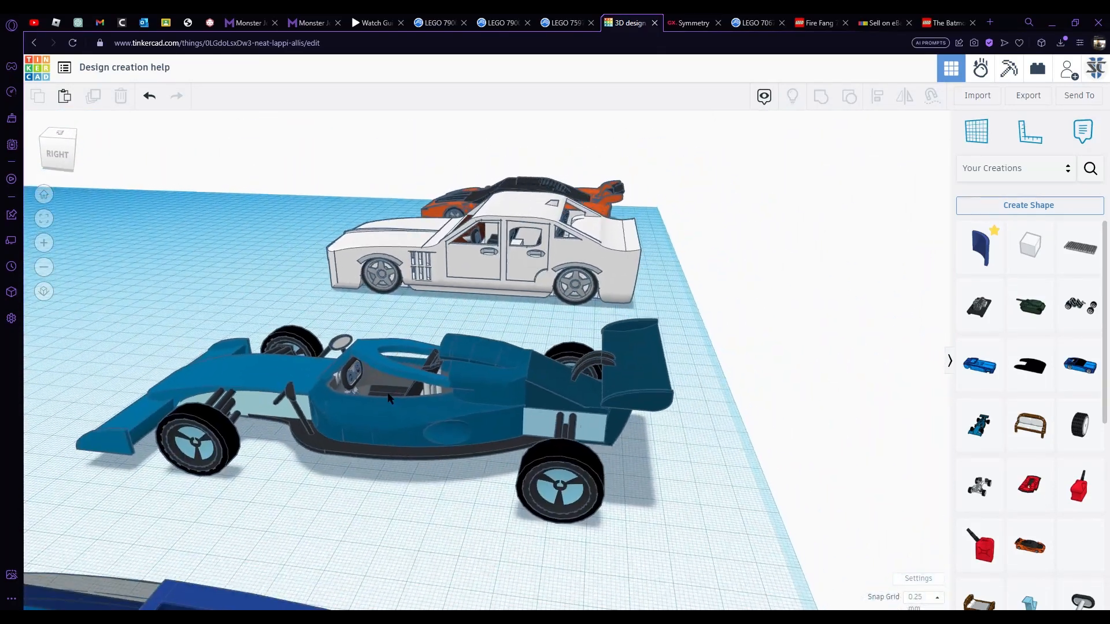
pyautogui.moveTo(388, 397); pyautogui.dragTo(499, 379, button='right')
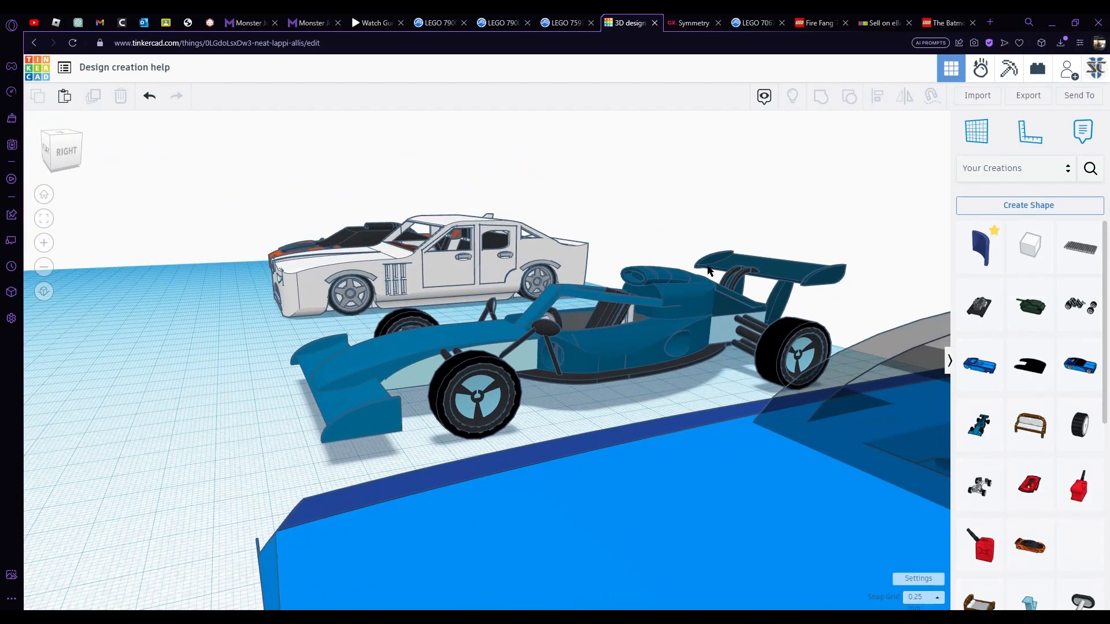
pyautogui.scroll(-8, 518, 278)
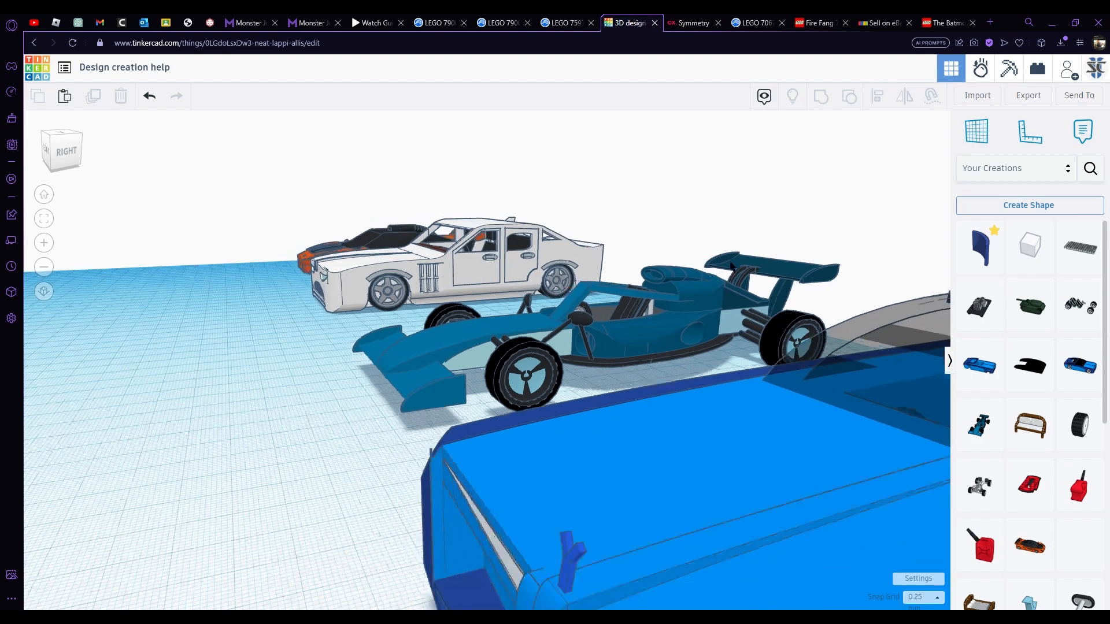
pyautogui.moveTo(520, 289); pyautogui.dragTo(765, 347, button='right')
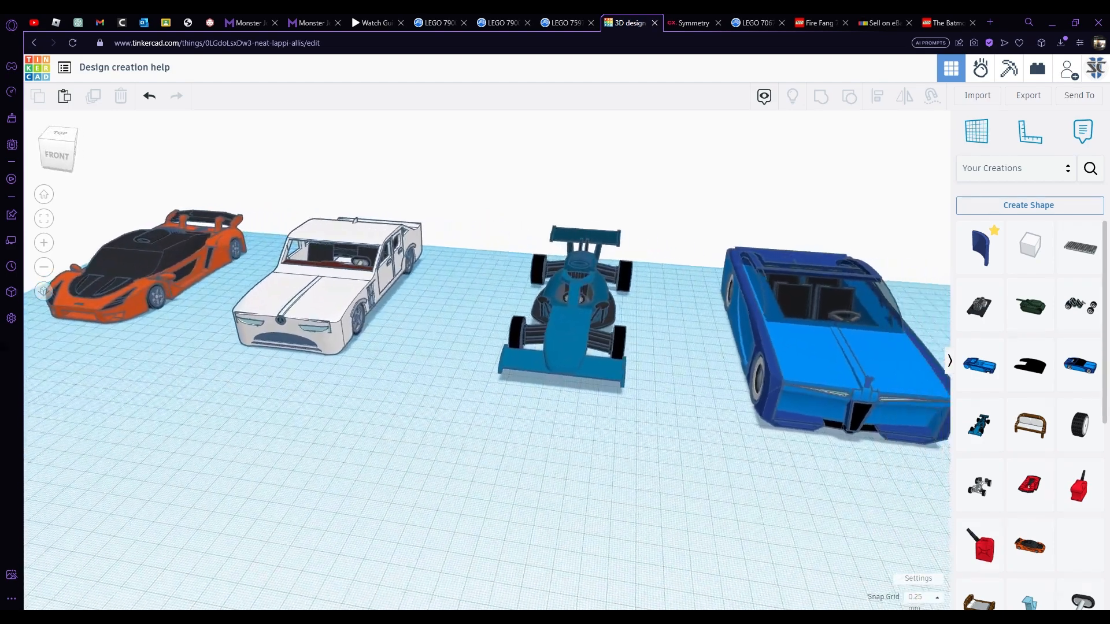
pyautogui.scroll(-2, 190, 255)
pyautogui.scroll(6, 837, 330)
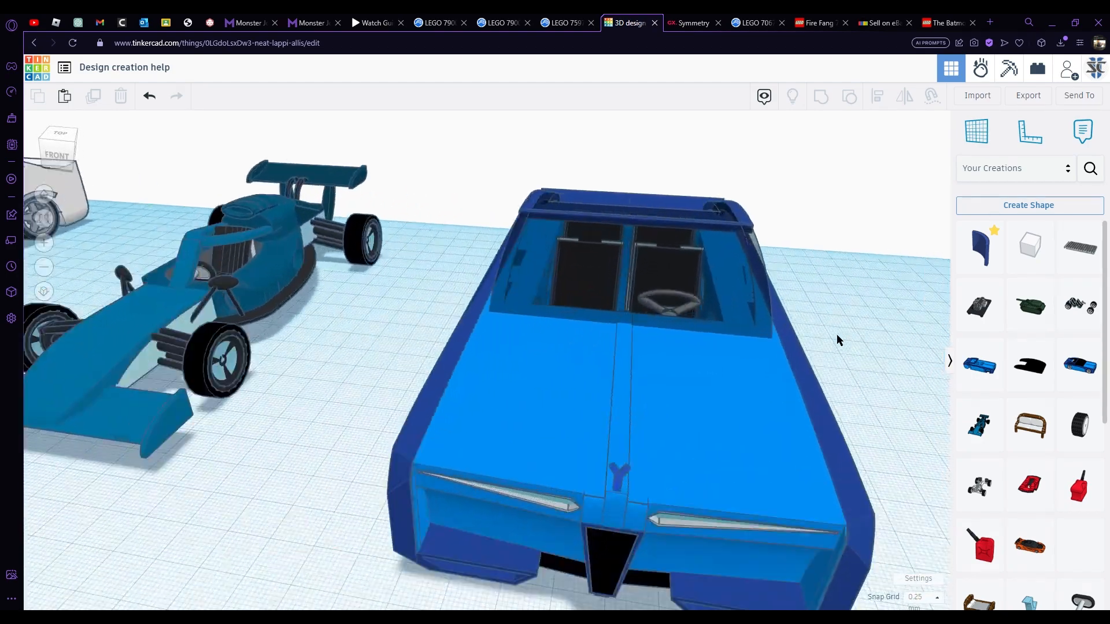
pyautogui.moveTo(607, 375); pyautogui.dragTo(70, 260, button='right')
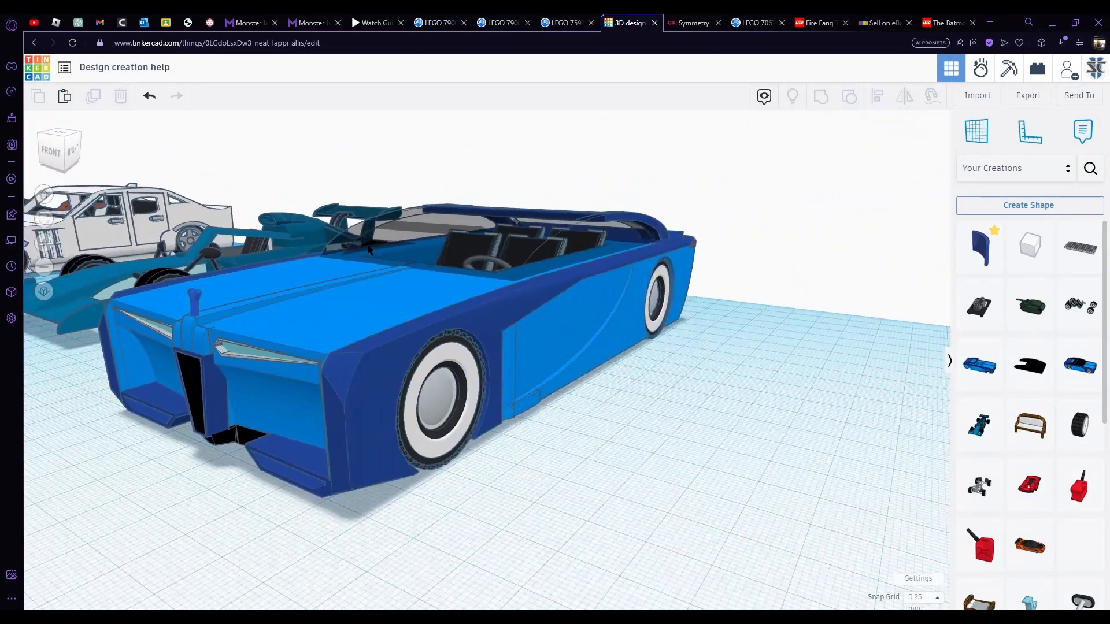
pyautogui.scroll(-3, 864, 224)
# Show the Favorites shape collection and delete all the example cars from the workplane
pyautogui.click(987, 169)
pyautogui.click(989, 184)
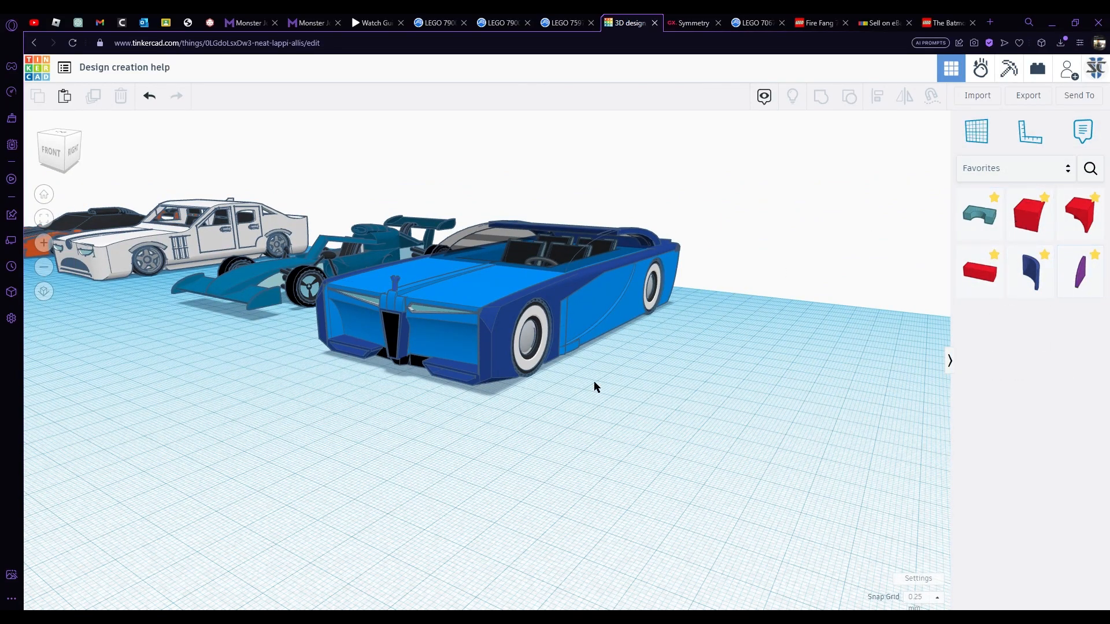
pyautogui.moveTo(595, 383); pyautogui.dragTo(785, 207, button='right')
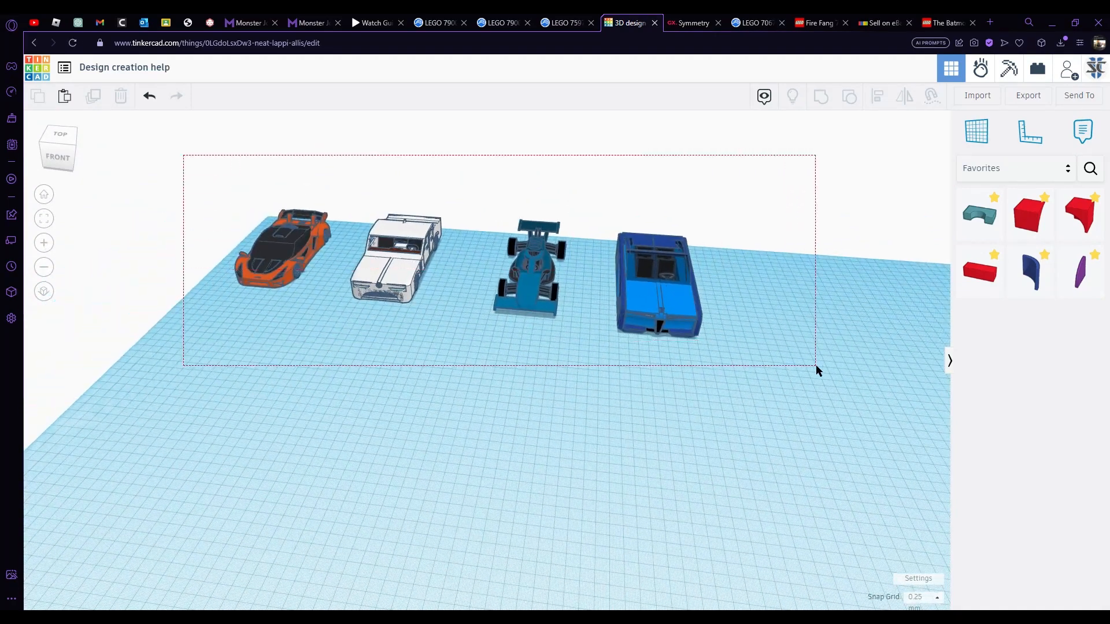
pyautogui.moveTo(816, 365); pyautogui.dragTo(787, 364)
pyautogui.moveTo(788, 364); pyautogui.dragTo(616, 384, button='right')
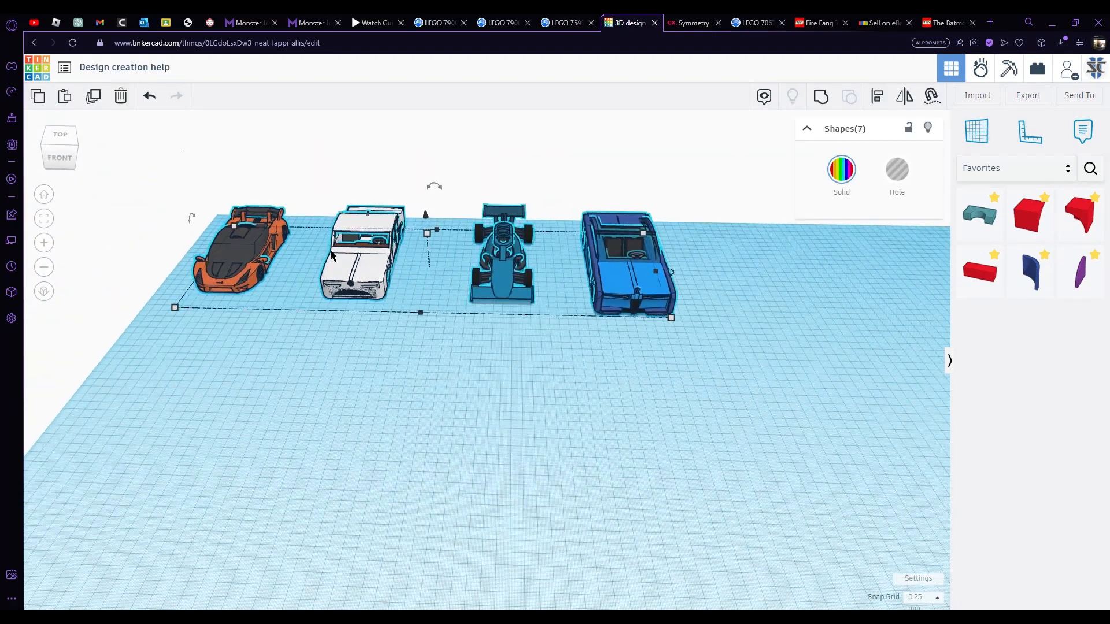
pyautogui.press('Delete')
# Place a box from the Basic Shapes on the workplane and stretch it into a long, taller car body
pyautogui.click(986, 170)
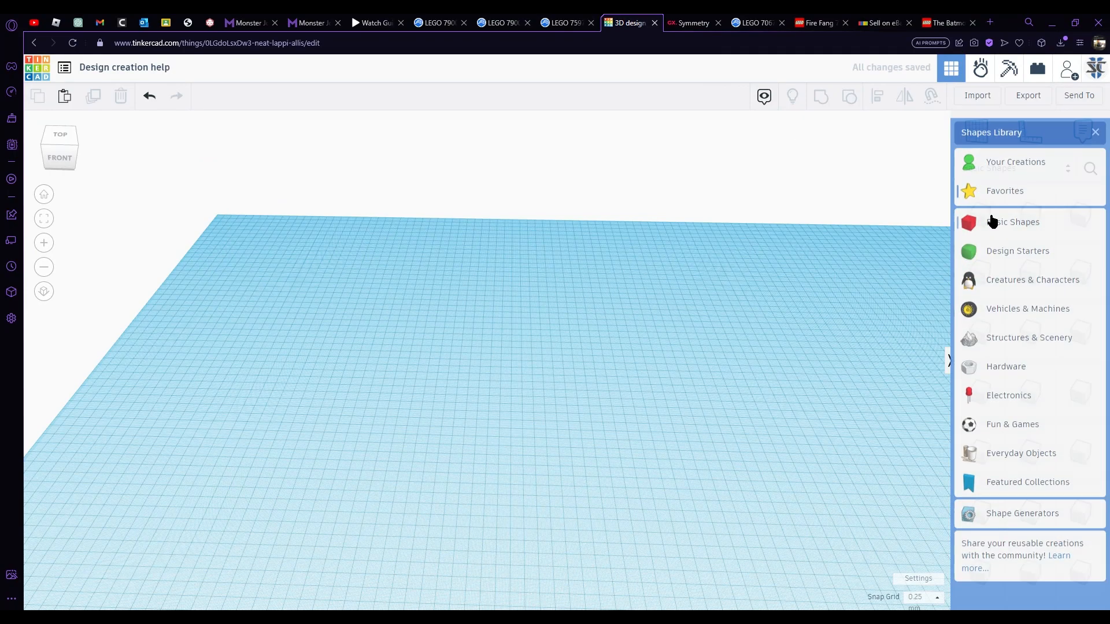
pyautogui.click(992, 215)
pyautogui.moveTo(618, 330); pyautogui.dragTo(847, 320, button='right')
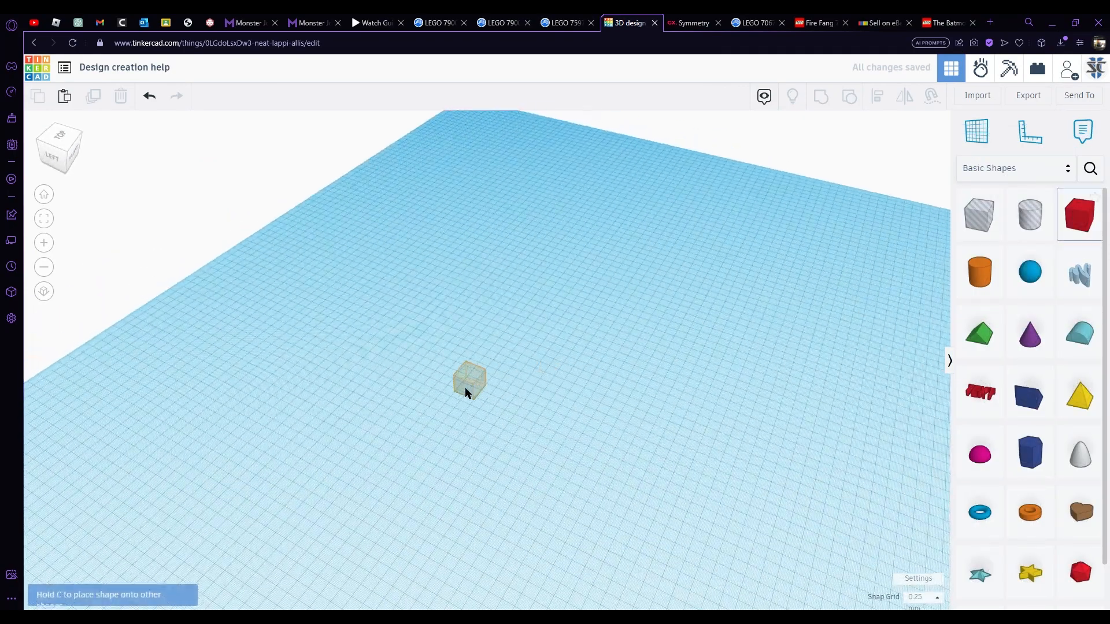
pyautogui.click(463, 393)
pyautogui.moveTo(483, 396); pyautogui.dragTo(694, 403)
pyautogui.moveTo(573, 386); pyautogui.dragTo(573, 358)
pyautogui.moveTo(578, 370); pyautogui.dragTo(624, 324, button='right')
# Duplicate the body box, shape the copy into a central cabin about 75 mm high, and lengthen the lower box
pyautogui.hotkey('ctrl', 'd')
pyautogui.moveTo(435, 406); pyautogui.dragTo(464, 406)
pyautogui.moveTo(577, 373); pyautogui.dragTo(577, 342)
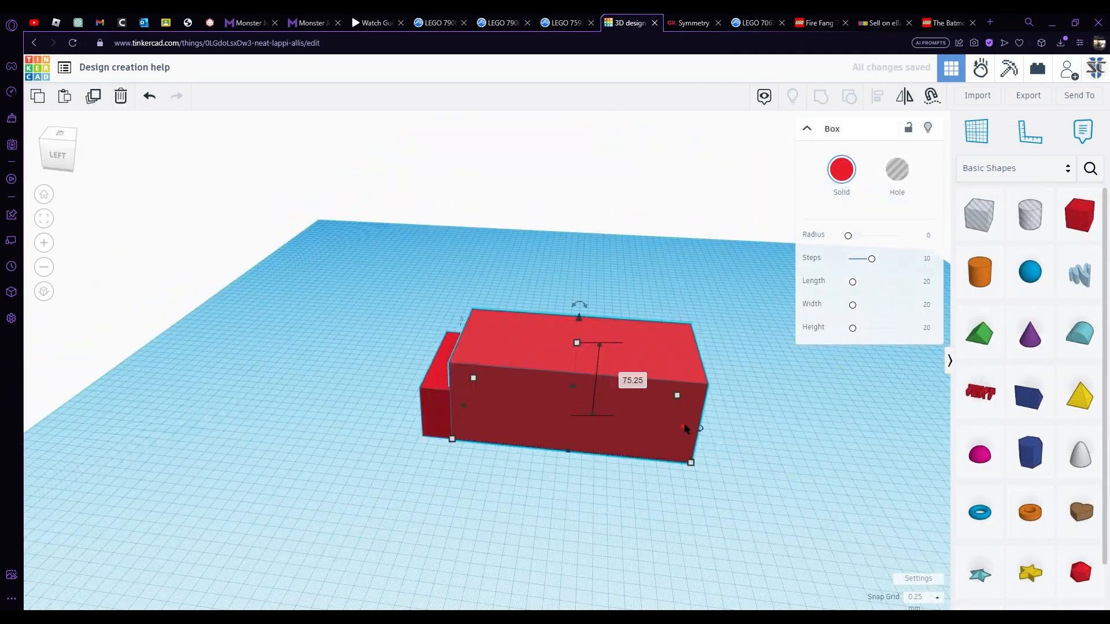
pyautogui.moveTo(684, 427); pyautogui.dragTo(572, 416)
pyautogui.click(639, 428)
pyautogui.moveTo(437, 403); pyautogui.dragTo(404, 400)
pyautogui.keyDown('shift'); pyautogui.click(515, 399); pyautogui.keyUp('shift')
# Place a cylinder hole for a wheel at one end of the body and duplicate it for the other end
pyautogui.moveTo(1030, 214); pyautogui.dragTo(469, 408)
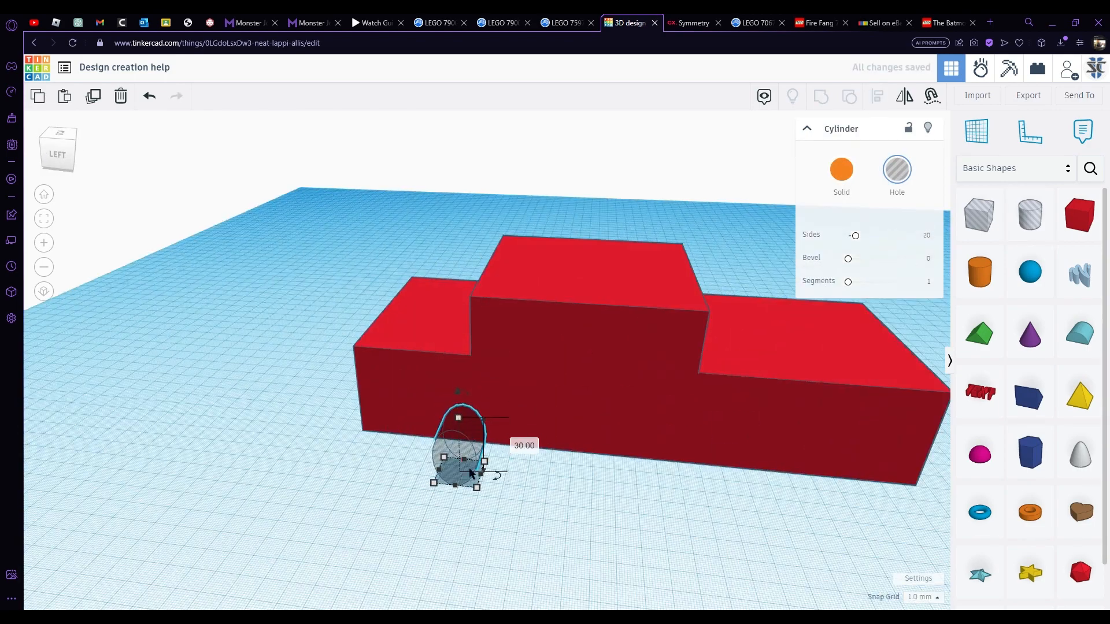
pyautogui.hotkey('ctrl', 'd')
pyautogui.moveTo(341, 428); pyautogui.dragTo(769, 468)
pyautogui.moveTo(893, 460); pyautogui.dragTo(815, 454)
# Align the wheel-hole cylinders with the car body and group the body boxes into one shape
pyautogui.click(788, 468)
pyautogui.moveTo(636, 405); pyautogui.dragTo(521, 405, button='right')
pyautogui.keyDown('shift'); pyautogui.click(520, 370); pyautogui.keyUp('shift')
pyautogui.click(877, 97)
pyautogui.click(327, 419)
pyautogui.keyDown('shift'); pyautogui.click(667, 421); pyautogui.keyUp('shift')
pyautogui.click(821, 97)
pyautogui.click(877, 97)
pyautogui.moveTo(491, 550)
pyautogui.mouseDown(button='right')
pyautogui.moveTo(486, 466)
pyautogui.moveTo(492, 543)
pyautogui.mouseUp(button='right')
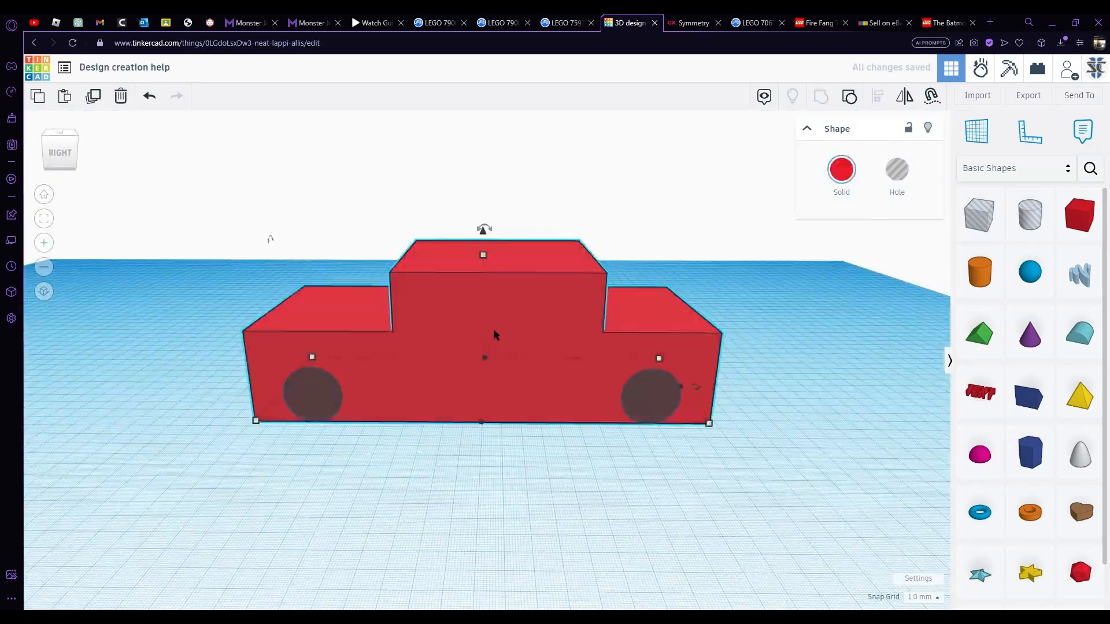
pyautogui.click(821, 97)
# Adjust the vertical position of the wheel-hole cylinder at the base of the body, entering 0
pyautogui.moveTo(723, 289); pyautogui.dragTo(401, 307, button='right')
pyautogui.scroll(5, 520, 431)
pyautogui.click(536, 405)
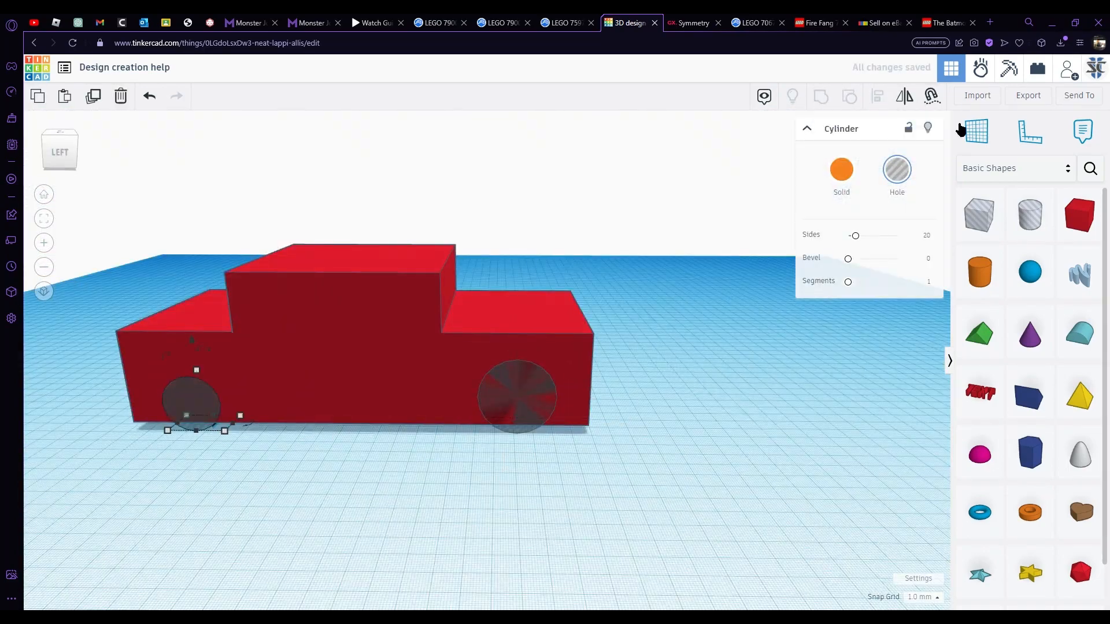
pyautogui.write('0')
pyautogui.press('Return')
pyautogui.moveTo(324, 509); pyautogui.dragTo(751, 428, button='right')
pyautogui.moveTo(654, 485); pyautogui.dragTo(654, 478)
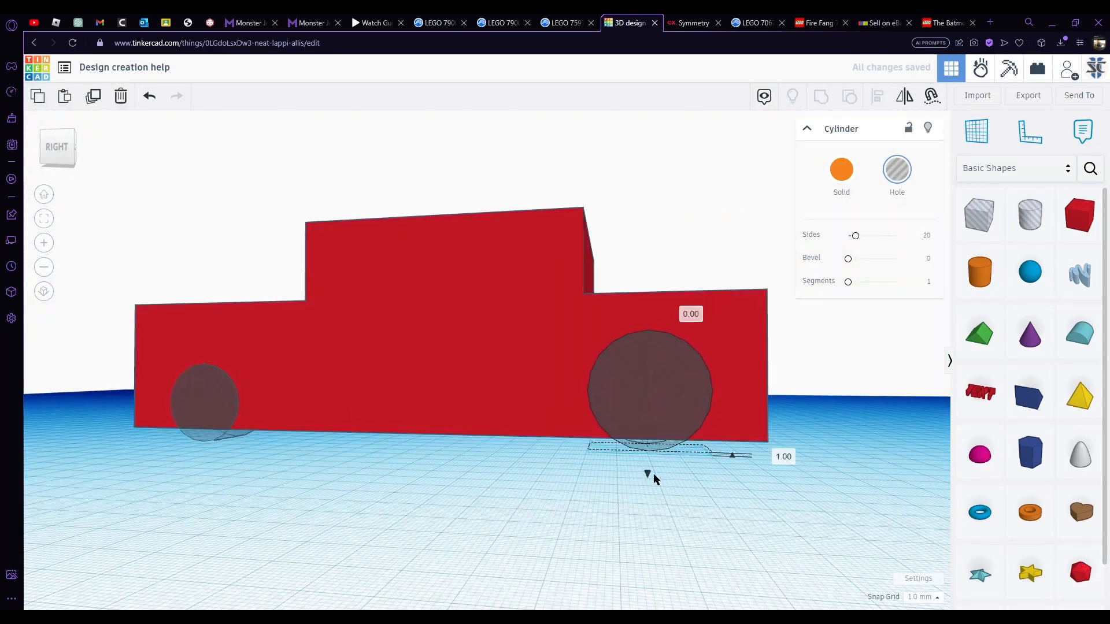
pyautogui.moveTo(654, 478); pyautogui.dragTo(780, 492, button='right')
# Place a wedge, rotate and raise it against one end of the cabin, and make it a hole for the sloped windshield
pyautogui.click(1028, 398)
pyautogui.click(425, 456)
pyautogui.moveTo(423, 403); pyautogui.dragTo(456, 427)
pyautogui.moveTo(417, 384); pyautogui.dragTo(418, 289)
pyautogui.click(897, 170)
pyautogui.scroll(5, 480, 359)
pyautogui.moveTo(694, 324); pyautogui.dragTo(433, 393, button='right')
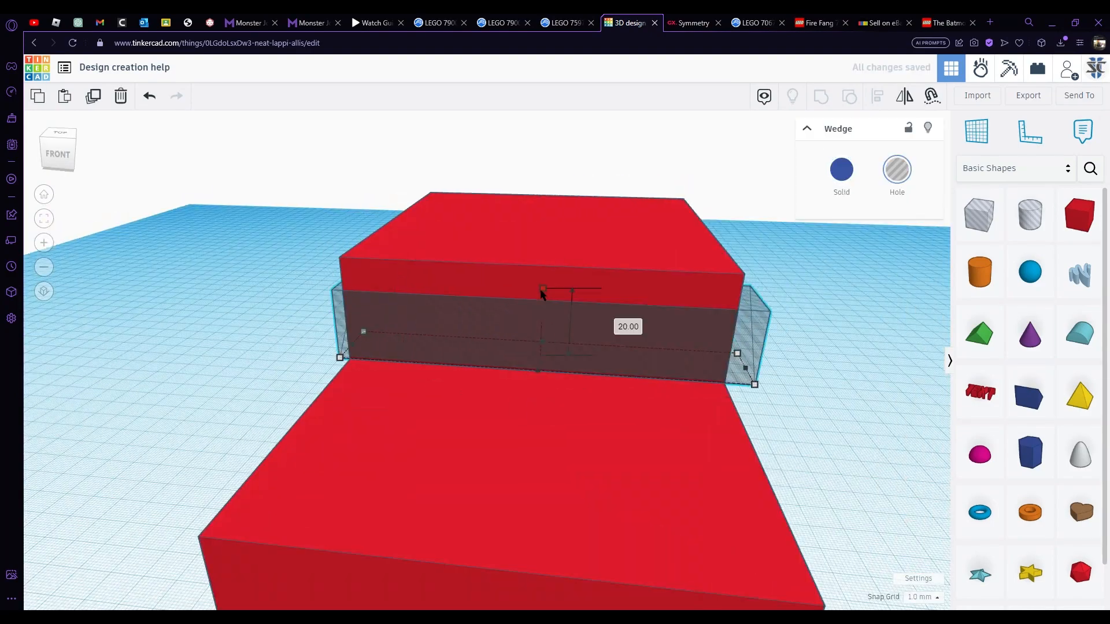
# Duplicate the wedge hole and position the copy for the slope at the cabin's opposite end
pyautogui.moveTo(723, 359); pyautogui.dragTo(440, 376, button='right')
pyautogui.hotkey('ctrl', 'd')
pyautogui.moveTo(415, 419); pyautogui.dragTo(429, 322)
pyautogui.moveTo(569, 346); pyautogui.dragTo(674, 344)
# Add a box at the lower side of the body and align it with the body
pyautogui.click(1080, 215)
pyautogui.click(588, 492)
pyautogui.keyDown('shift'); pyautogui.click(484, 427); pyautogui.keyUp('shift')
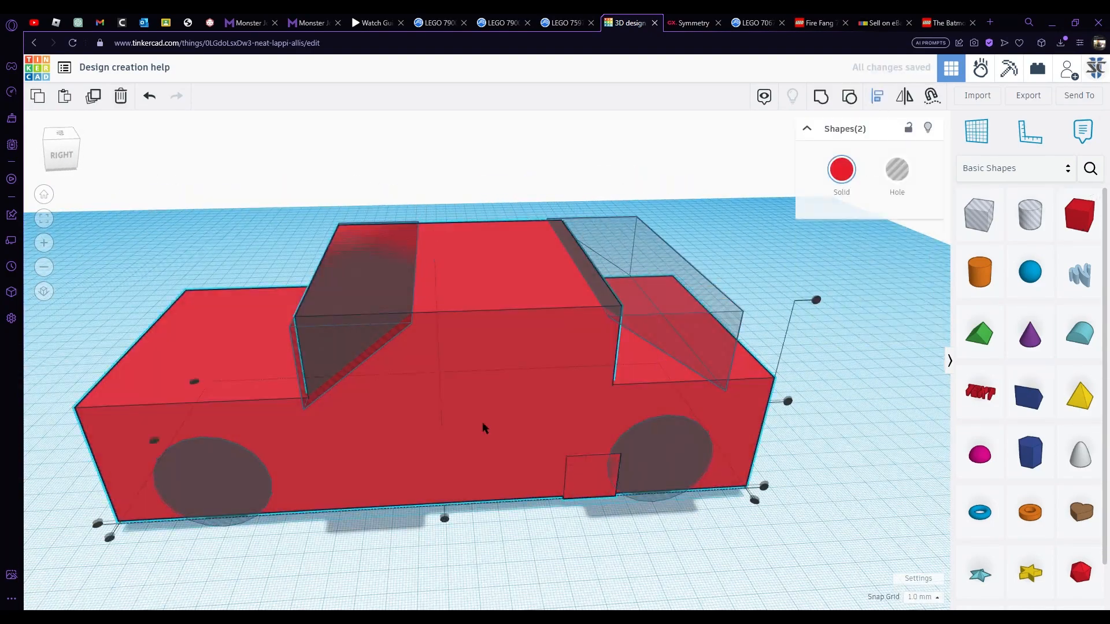
pyautogui.moveTo(483, 426); pyautogui.dragTo(497, 462, button='right')
pyautogui.moveTo(594, 431); pyautogui.dragTo(594, 389)
# Adjust the wedge hole at the cabin and group all shapes to cut the wheel arches and sloped windows
pyautogui.moveTo(693, 370); pyautogui.dragTo(439, 381, button='right')
pyautogui.moveTo(347, 328); pyautogui.dragTo(423, 327)
pyautogui.hotkey('ctrl', 'g')
pyautogui.moveTo(440, 370); pyautogui.dragTo(731, 382, button='right')
pyautogui.click(1028, 398)
pyautogui.click(642, 456)
pyautogui.moveTo(665, 399); pyautogui.dragTo(619, 414)
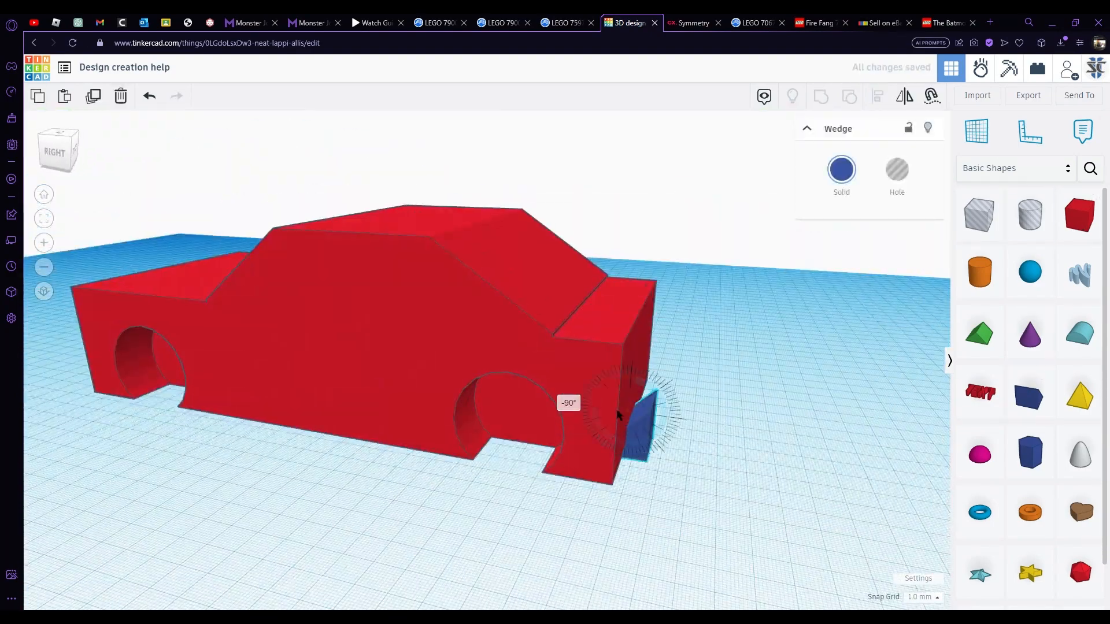
pyautogui.press('Delete')
# Examine the grouped car body from the sides, front and rear
pyautogui.moveTo(463, 382); pyautogui.dragTo(230, 363, button='right')
pyautogui.scroll(-3, 696, 334)
pyautogui.moveTo(532, 328); pyautogui.dragTo(634, 299, button='right')
pyautogui.moveTo(760, 467); pyautogui.dragTo(761, 468)
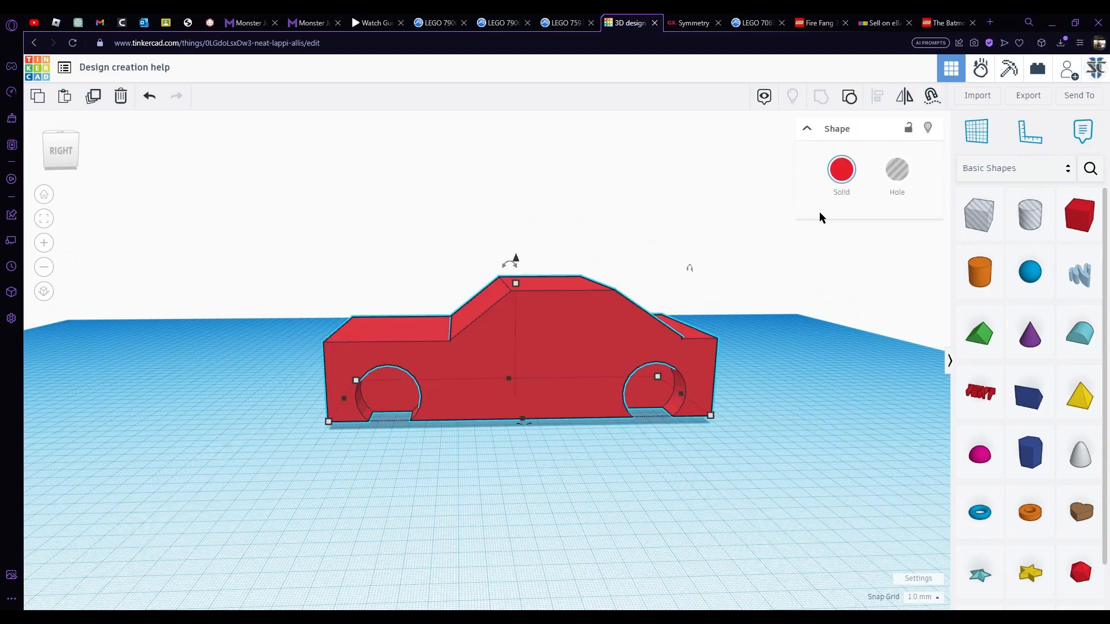
pyautogui.click(888, 253)
pyautogui.moveTo(954, 167); pyautogui.dragTo(902, 173, button='right')
pyautogui.scroll(2, 573, 323)
pyautogui.moveTo(537, 423); pyautogui.dragTo(463, 443, button='right')
pyautogui.moveTo(496, 486); pyautogui.dragTo(571, 416, button='right')
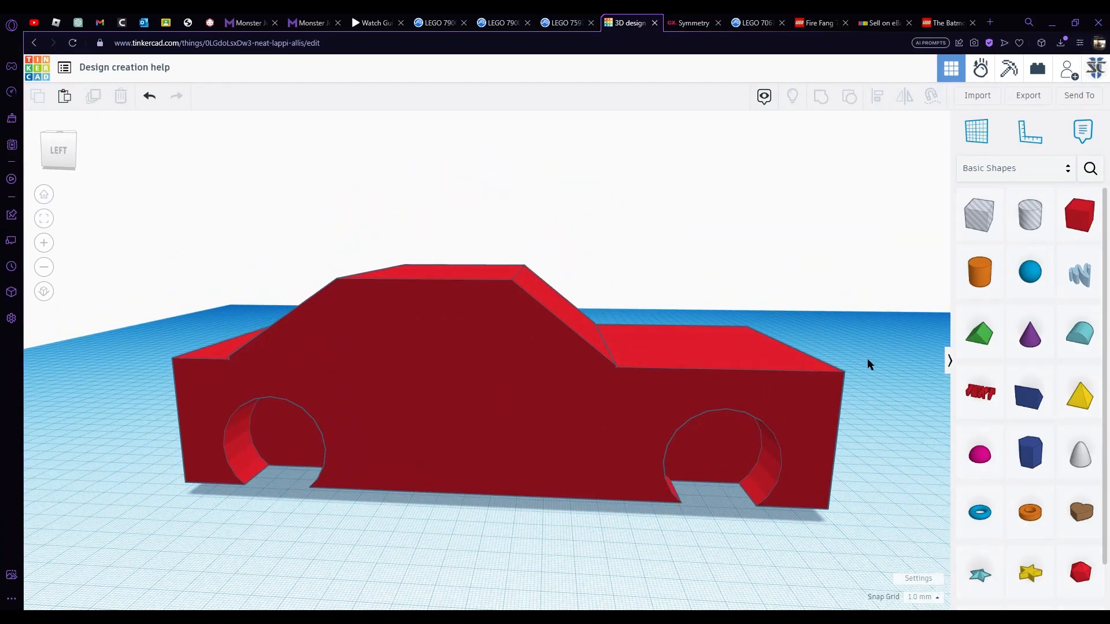
pyautogui.moveTo(781, 265); pyautogui.dragTo(648, 340, button='right')
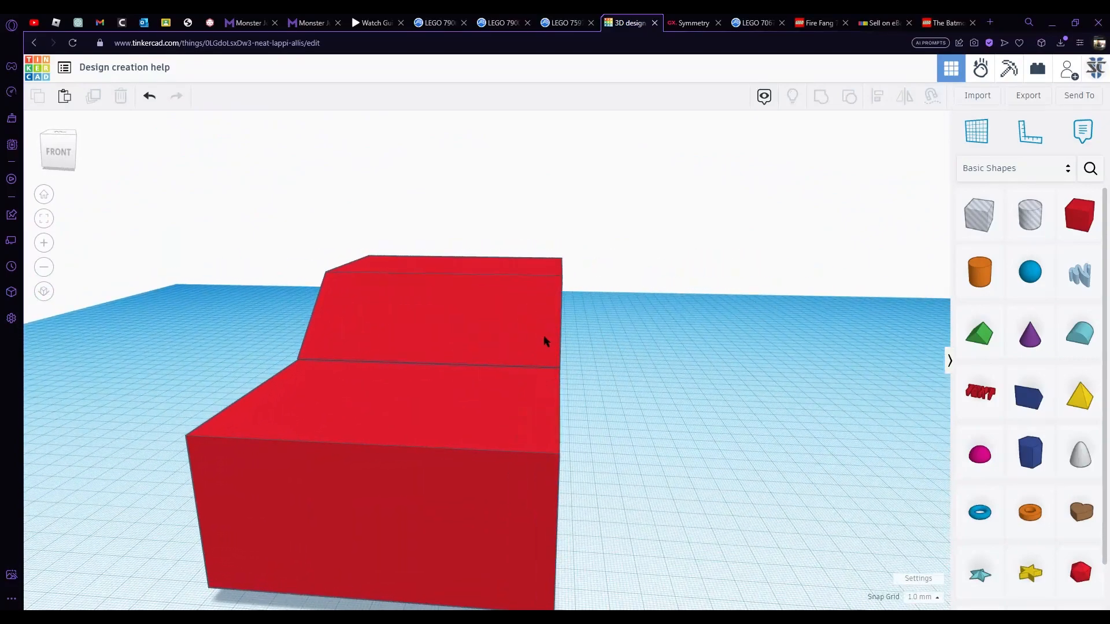
pyautogui.moveTo(566, 243); pyautogui.dragTo(570, 293, button='right')
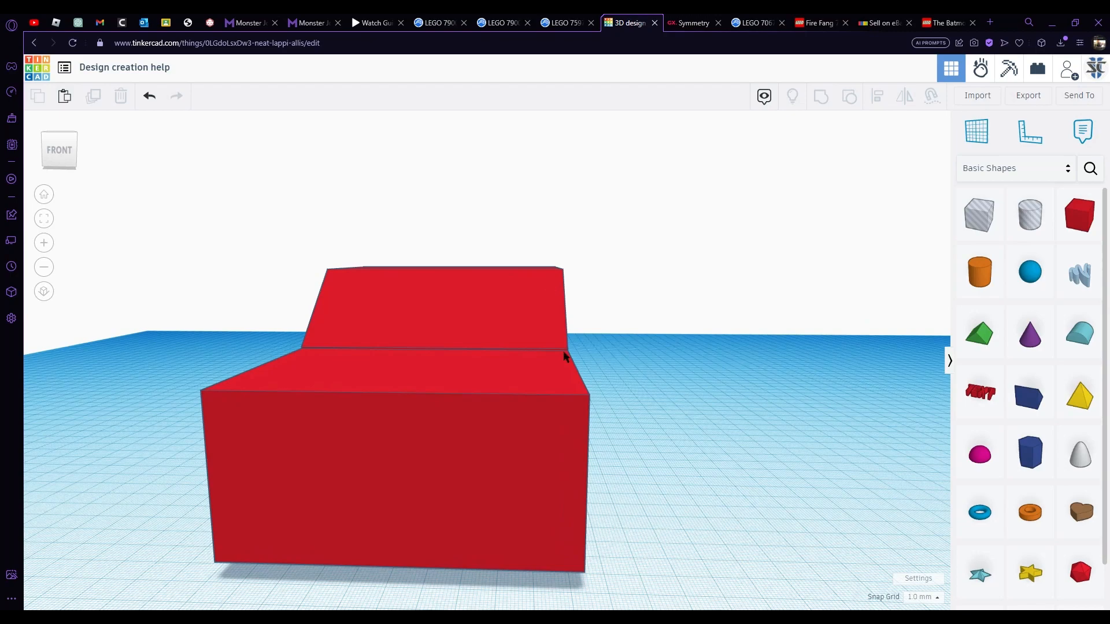
pyautogui.moveTo(578, 282); pyautogui.dragTo(398, 331, button='right')
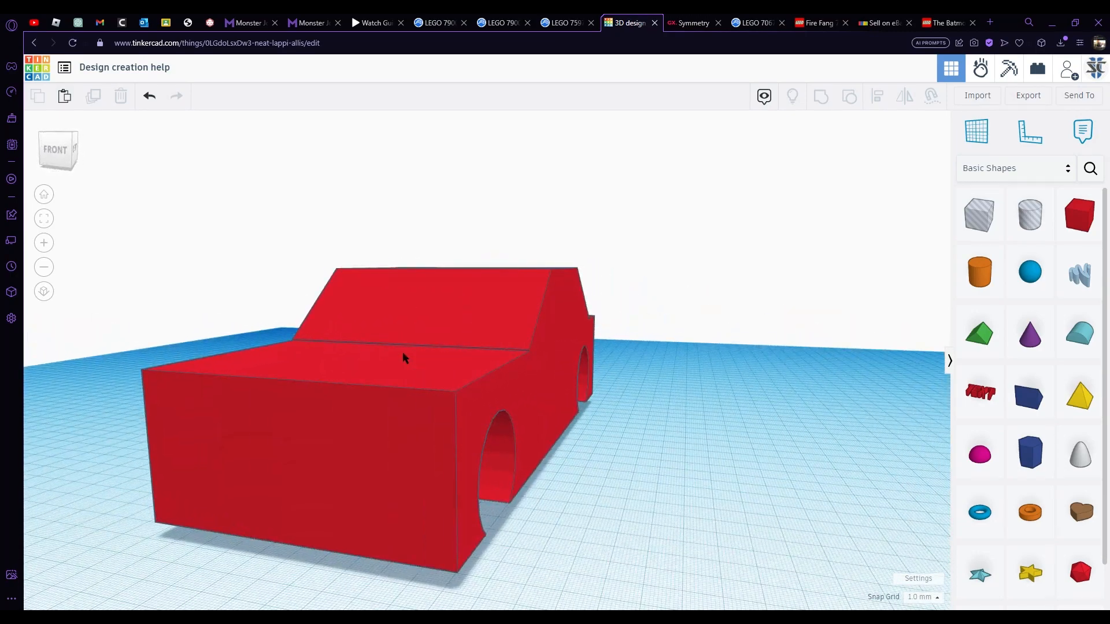
pyautogui.moveTo(529, 397); pyautogui.dragTo(806, 329, button='right')
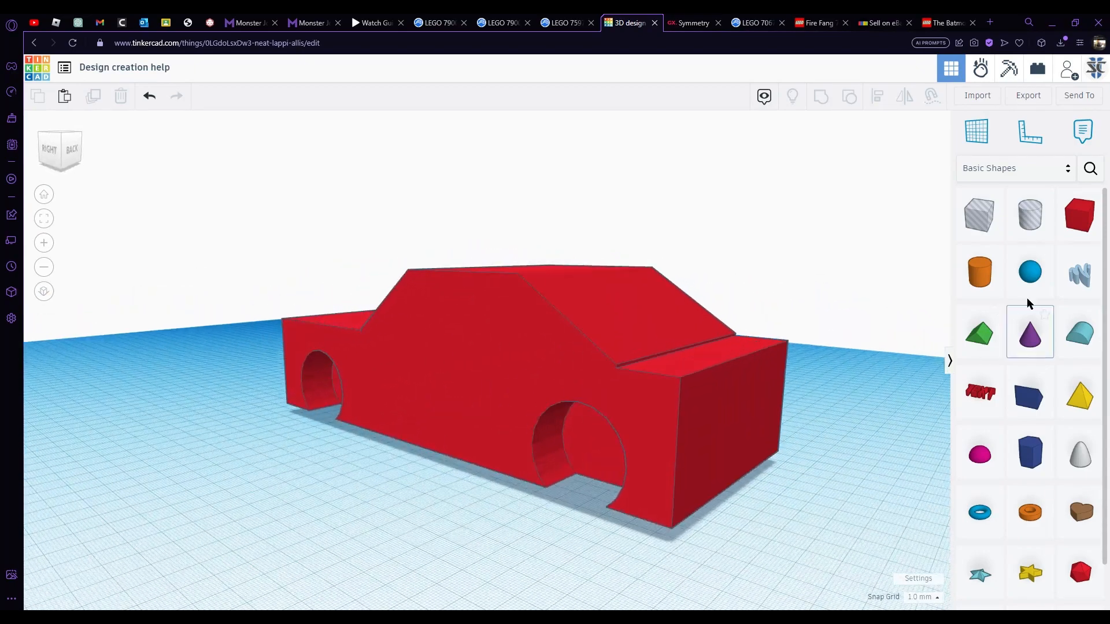
# Place the inner rounded corner and the arch building block from Favorites on the workplane beside the car
pyautogui.click(1008, 176)
pyautogui.click(1006, 182)
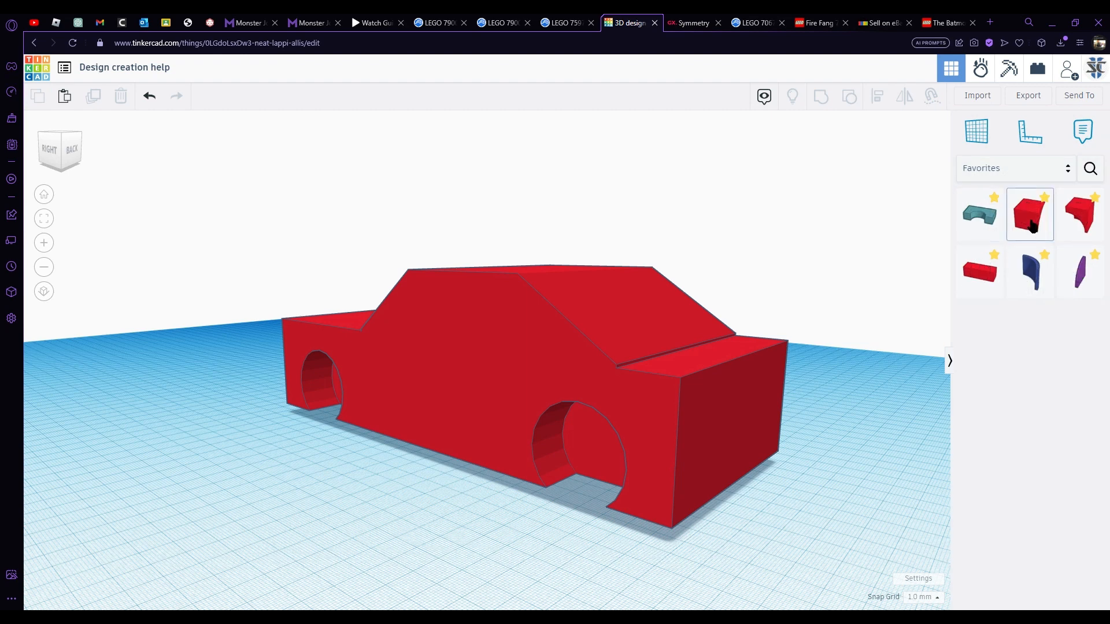
pyautogui.moveTo(1034, 225); pyautogui.dragTo(157, 511)
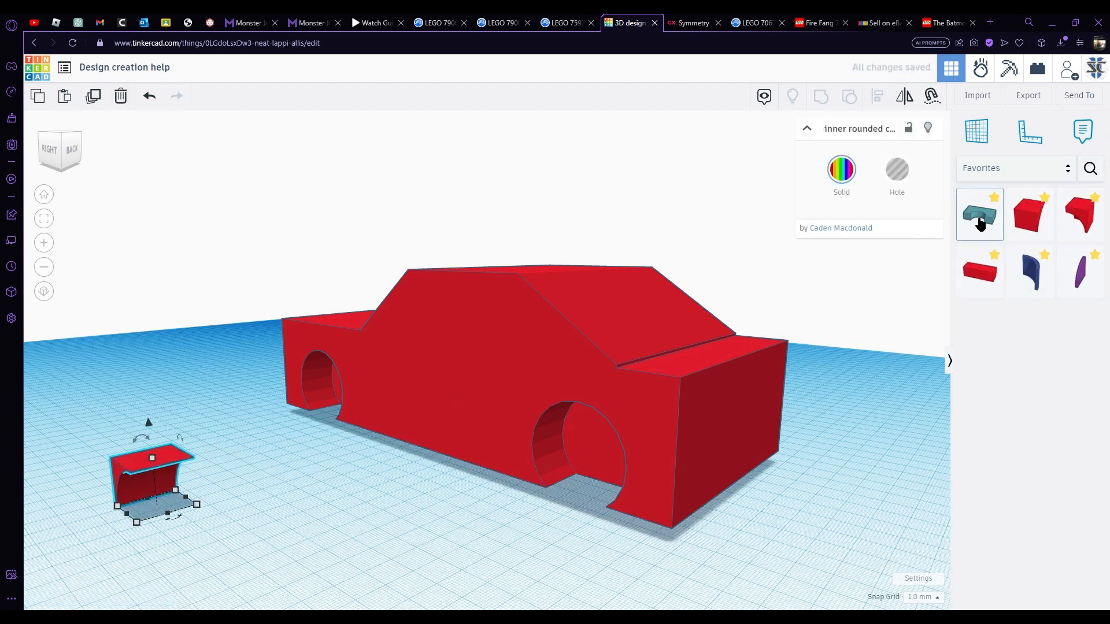
pyautogui.moveTo(981, 224); pyautogui.dragTo(431, 429)
pyautogui.moveTo(242, 507); pyautogui.dragTo(241, 507)
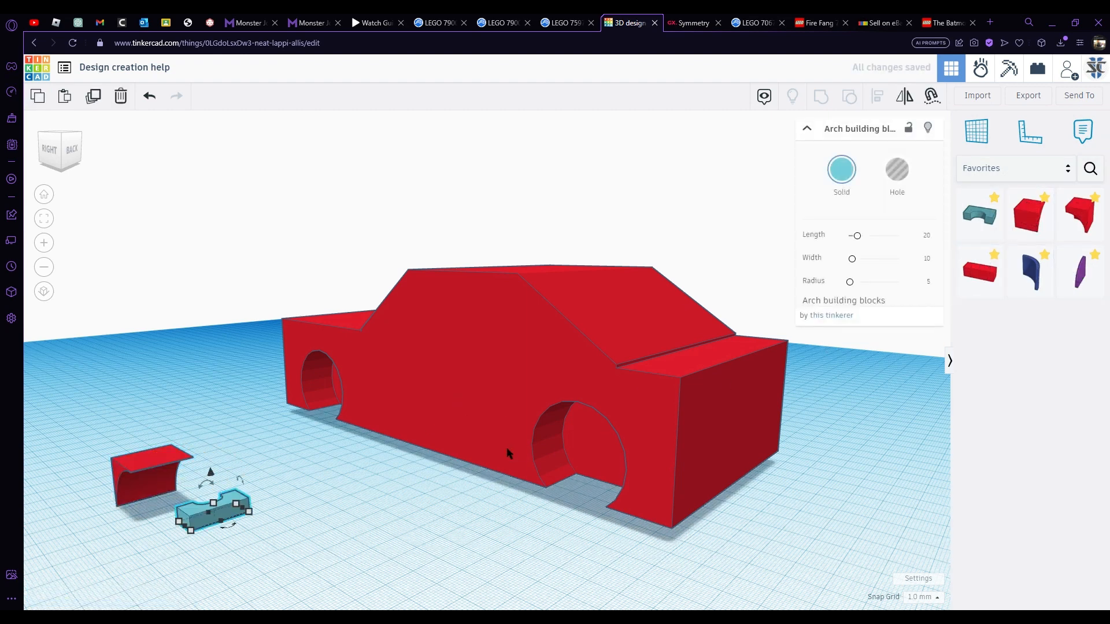
# Place the blue curved panel and the purple outer bend from Favorites beside the other detail shapes
pyautogui.moveTo(1038, 289); pyautogui.dragTo(419, 435)
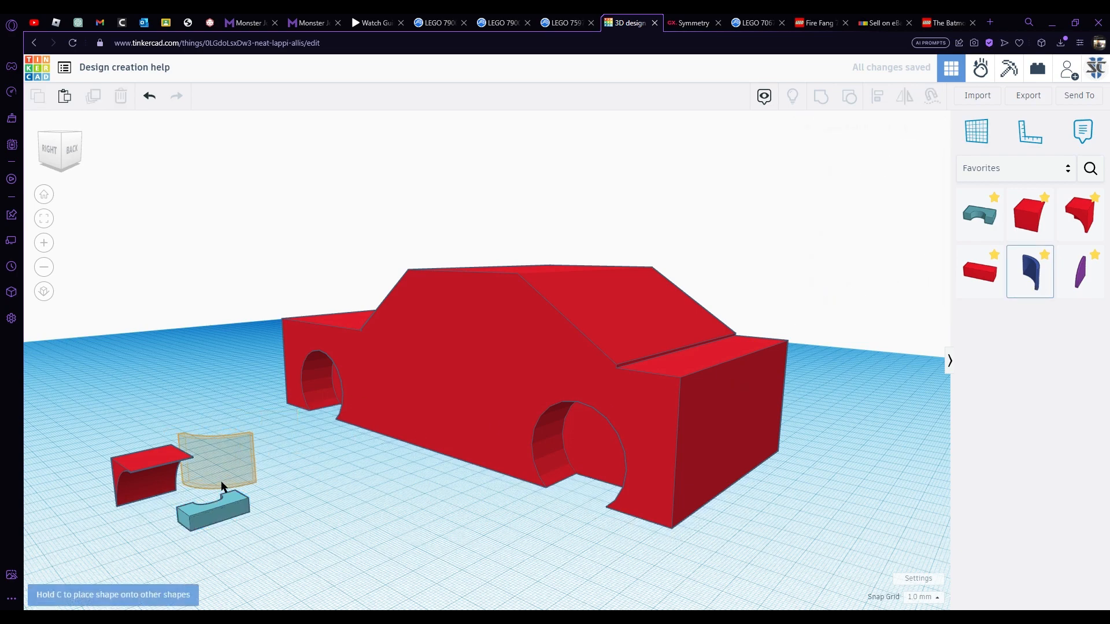
pyautogui.moveTo(222, 483); pyautogui.dragTo(240, 479)
pyautogui.moveTo(1085, 289); pyautogui.dragTo(568, 414)
pyautogui.moveTo(296, 506); pyautogui.dragTo(297, 507)
pyautogui.moveTo(304, 503); pyautogui.dragTo(477, 518, button='right')
pyautogui.click(478, 520)
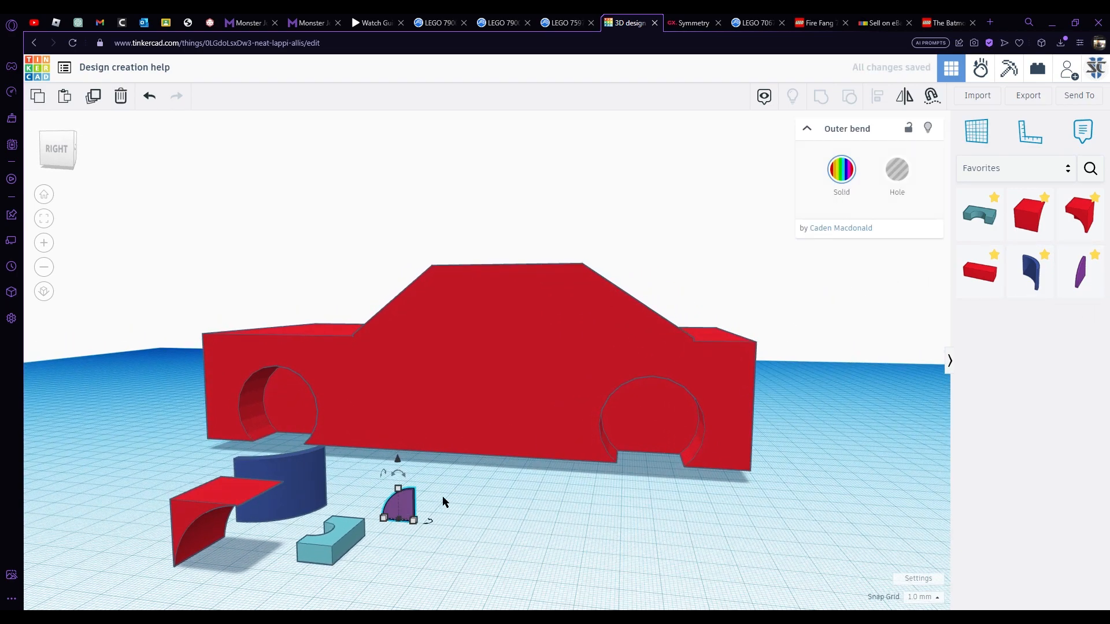
# Copy the inner rounded corner, rotate the copy 180°, and raise it 55 mm onto the car's rear deck
pyautogui.click(189, 508)
pyautogui.moveTo(189, 508); pyautogui.dragTo(371, 489, button='right')
pyautogui.keyDown('alt'); pyautogui.moveTo(263, 581); pyautogui.dragTo(590, 555); pyautogui.keyUp('alt')
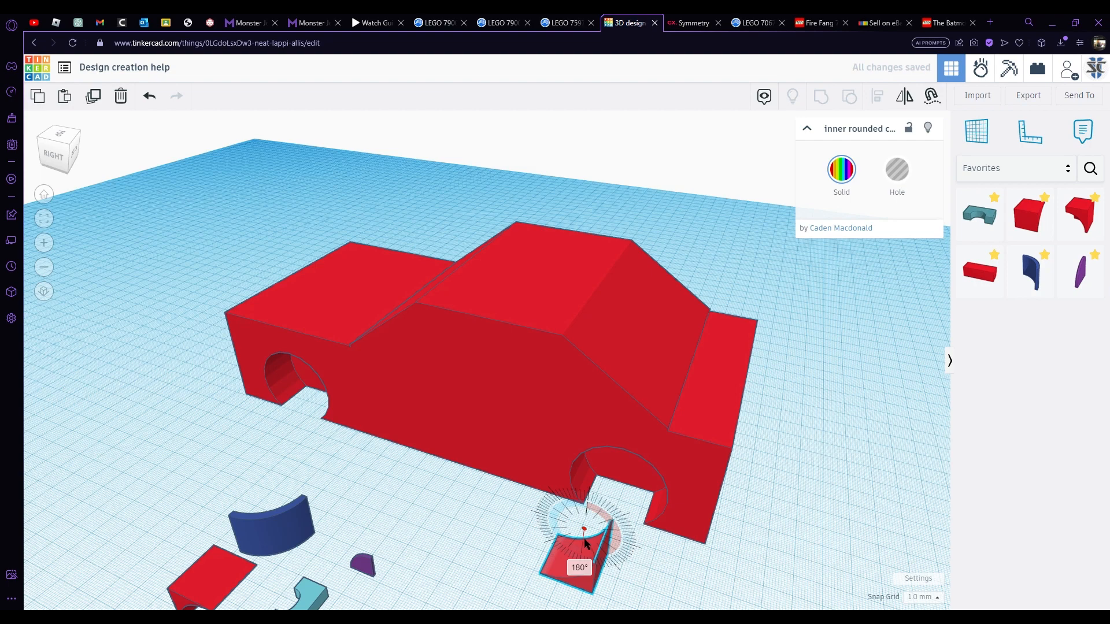
pyautogui.moveTo(583, 544); pyautogui.dragTo(696, 462)
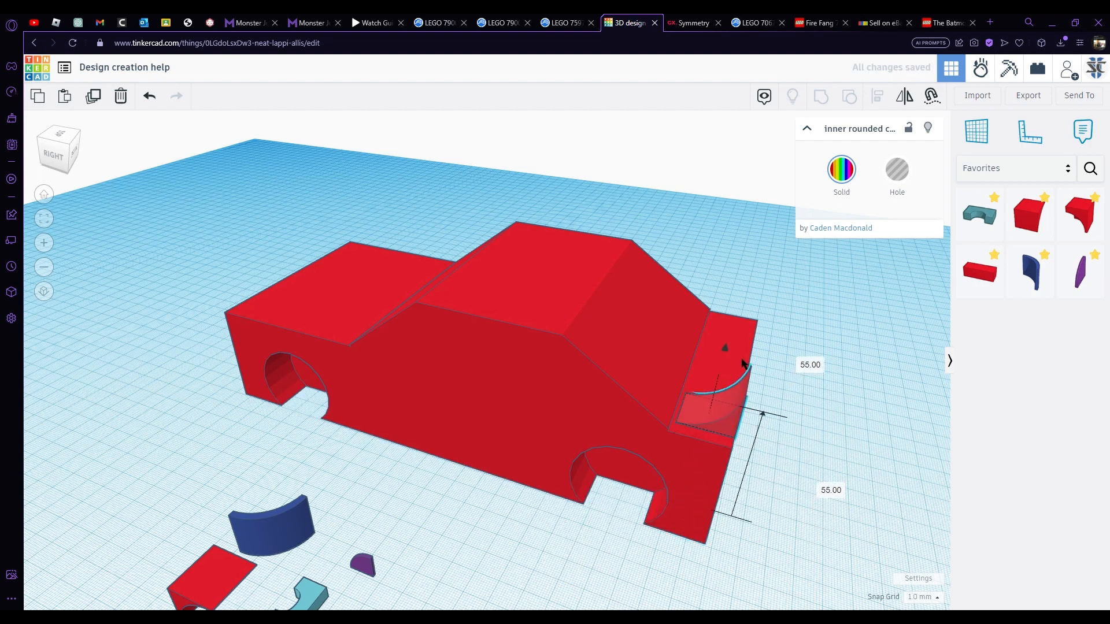
pyautogui.moveTo(742, 363); pyautogui.dragTo(741, 370)
# Stretch the rounded corner piece across the full width of the rear deck as a spoiler
pyautogui.moveTo(735, 370); pyautogui.dragTo(358, 323, button='right')
pyautogui.moveTo(384, 411); pyautogui.dragTo(629, 434)
pyautogui.moveTo(624, 428); pyautogui.dragTo(166, 256, button='right')
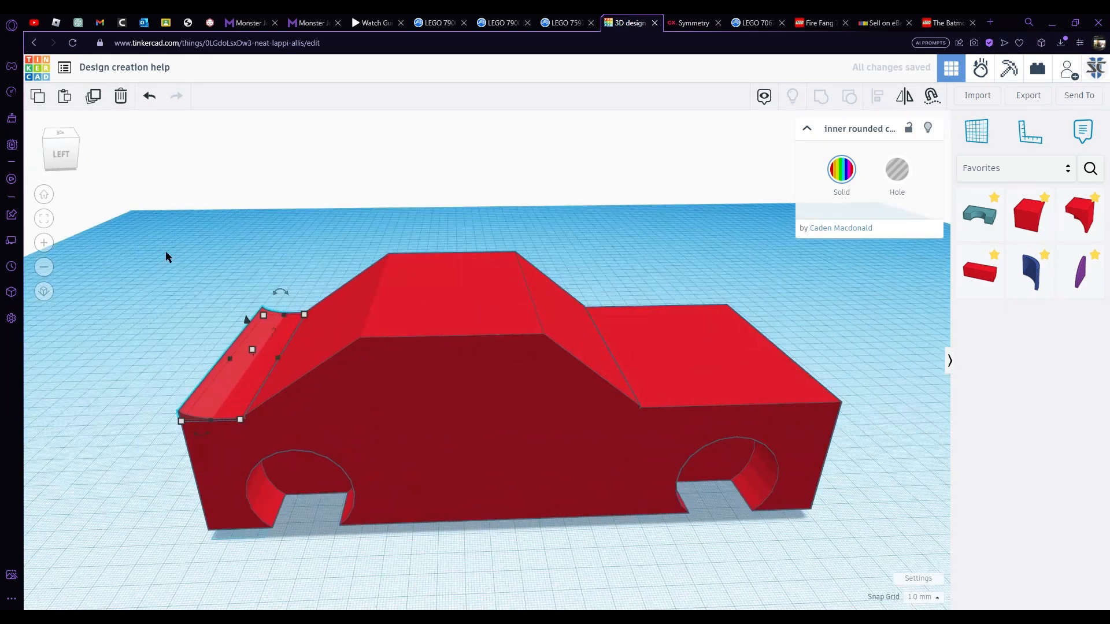
# Group the spoiler with the car body and check how the spoiler meets the rear deck's edge
pyautogui.hotkey('ctrl', 'a')
pyautogui.hotkey('ctrl', 'g')
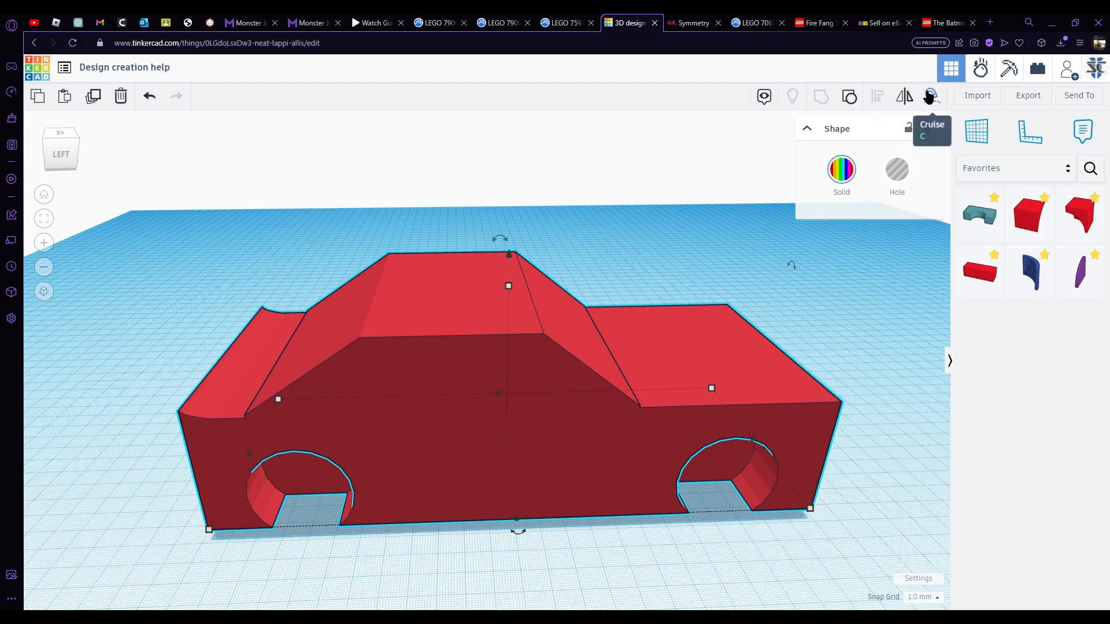
pyautogui.click(821, 229)
pyautogui.moveTo(815, 254); pyautogui.dragTo(1035, 278, button='right')
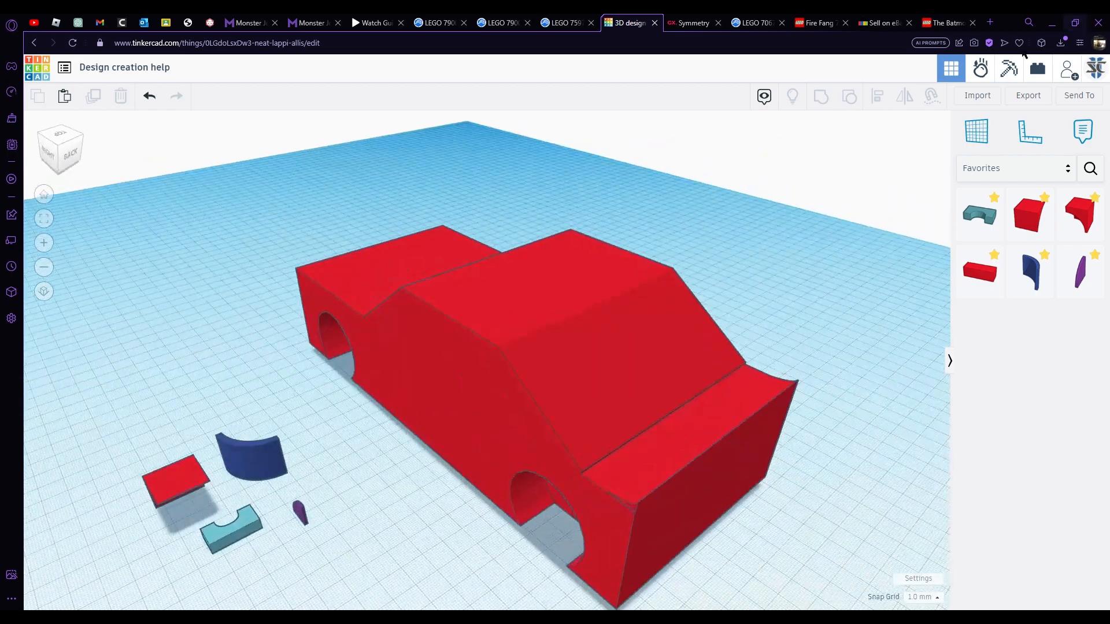
pyautogui.moveTo(529, 376); pyautogui.dragTo(546, 351, button='right')
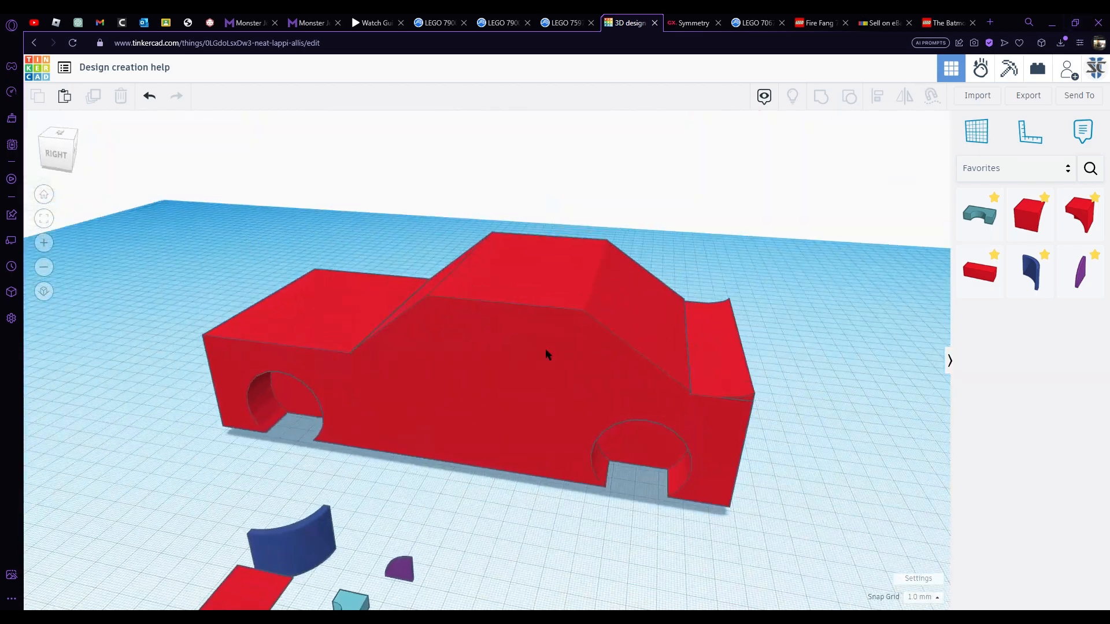
pyautogui.click(645, 351)
pyautogui.scroll(6, 753, 397)
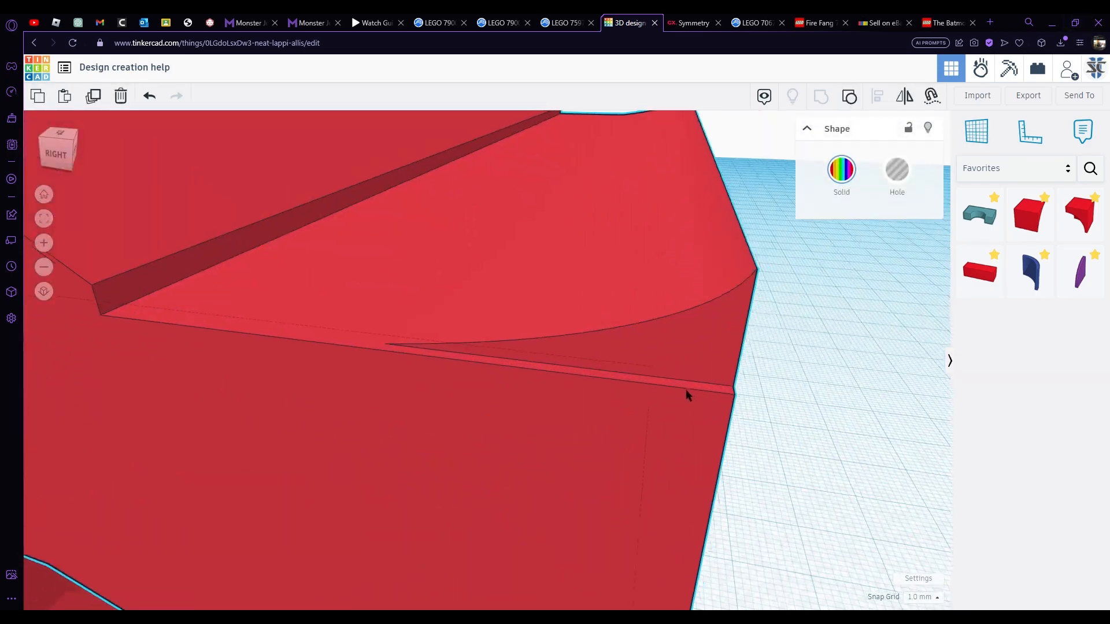
# Extend the separated spoiler piece outward toward the car's side face and group it with the car body
pyautogui.moveTo(686, 390); pyautogui.dragTo(519, 363, button='right')
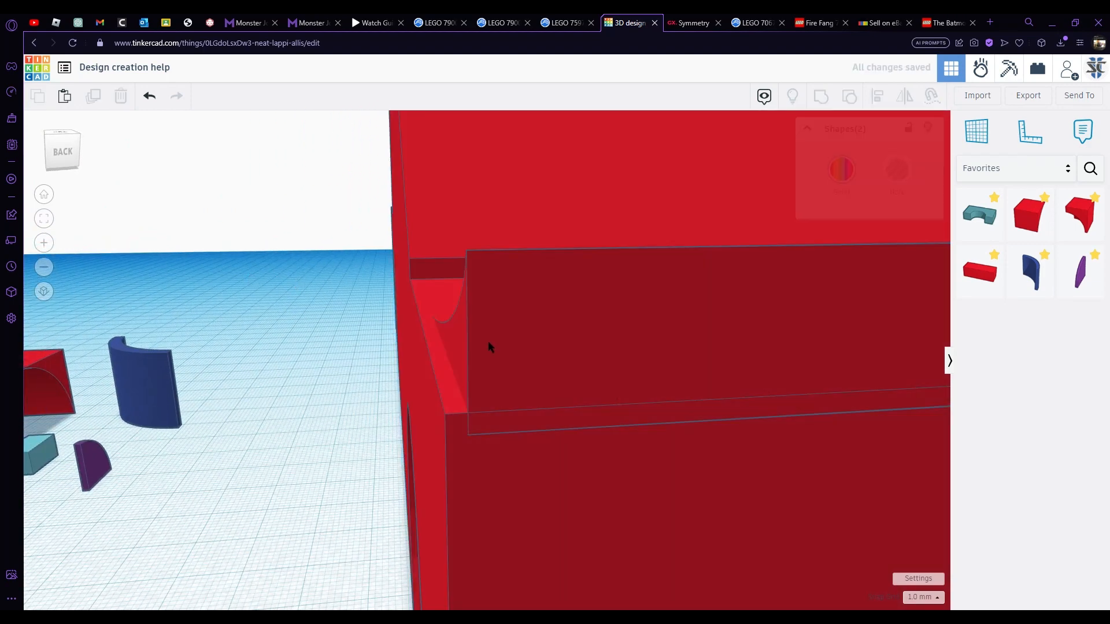
pyautogui.click(488, 341)
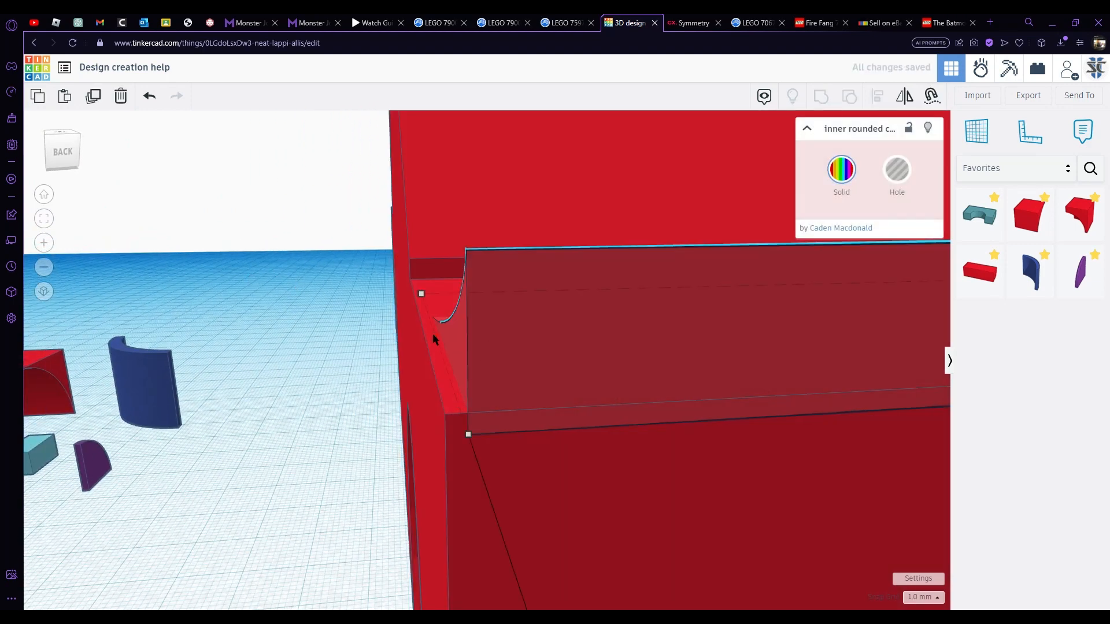
pyautogui.moveTo(434, 339); pyautogui.dragTo(416, 338)
pyautogui.moveTo(296, 328); pyautogui.dragTo(721, 152)
pyautogui.click(827, 100)
pyautogui.click(196, 280)
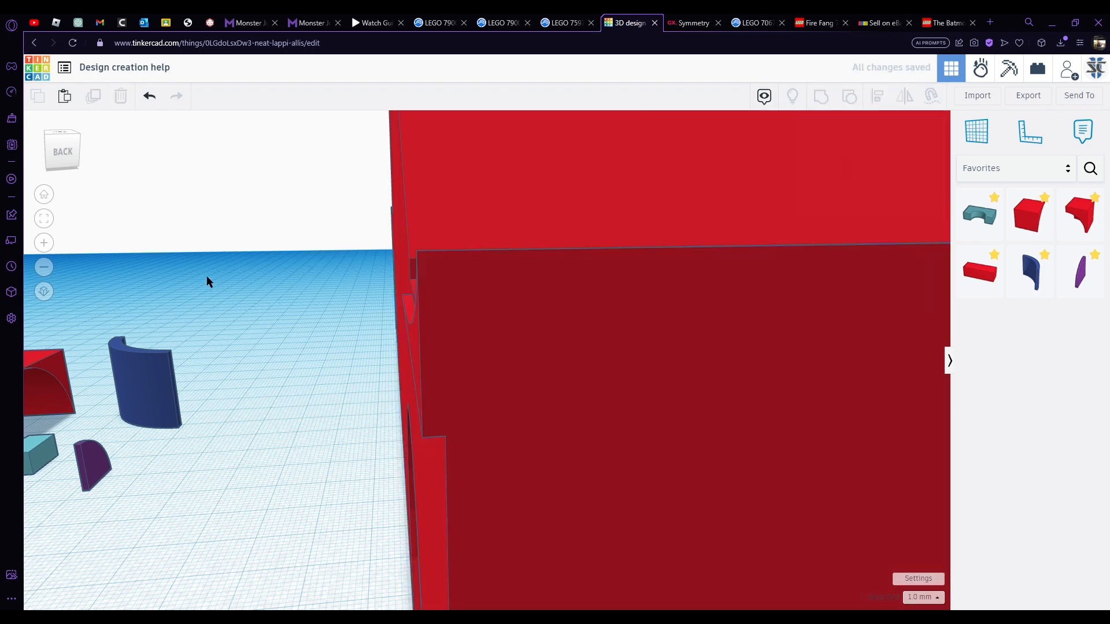
# Place a box hole from Basic Shapes beside the car's rear corner and make it 64 mm tall
pyautogui.moveTo(206, 277); pyautogui.dragTo(928, 293, button='right')
pyautogui.click(1030, 171)
pyautogui.click(1006, 212)
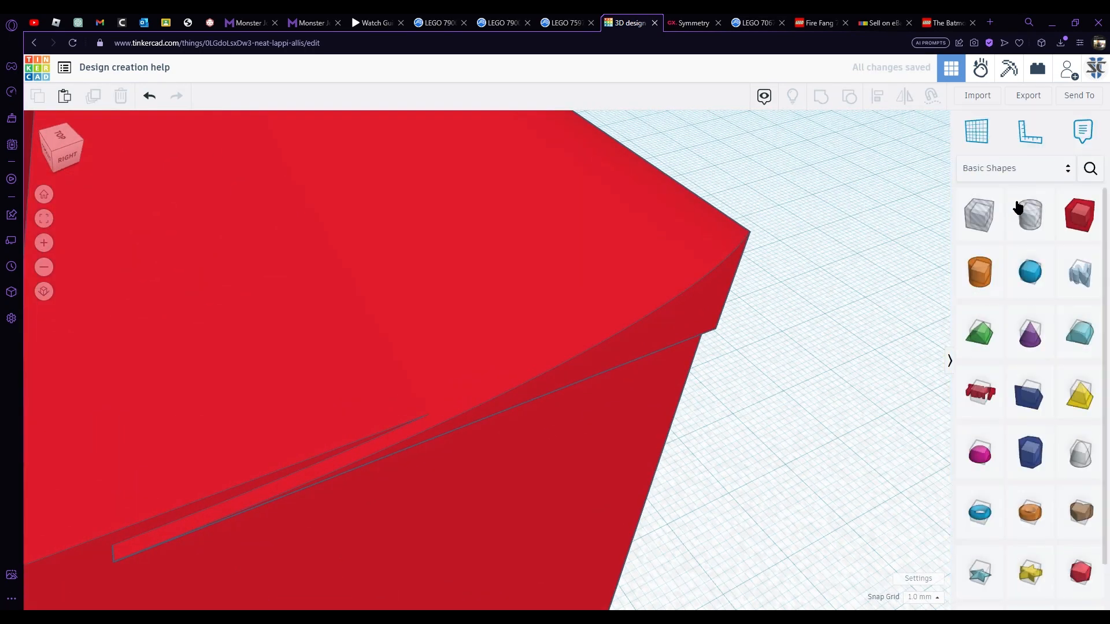
pyautogui.moveTo(979, 214); pyautogui.dragTo(513, 418)
pyautogui.scroll(-3, 409, 253)
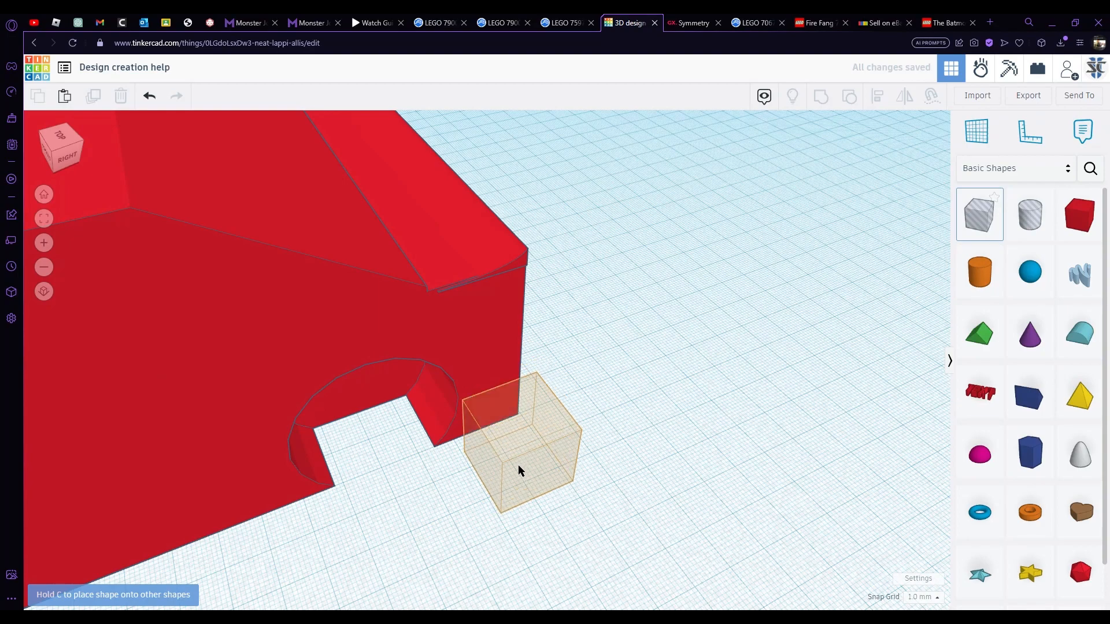
pyautogui.moveTo(519, 470); pyautogui.dragTo(508, 456)
pyautogui.moveTo(516, 376); pyautogui.dragTo(523, 248)
# Stretch the box hole along the car's full side and place a matching copy along the opposite side
pyautogui.scroll(-3, 605, 305)
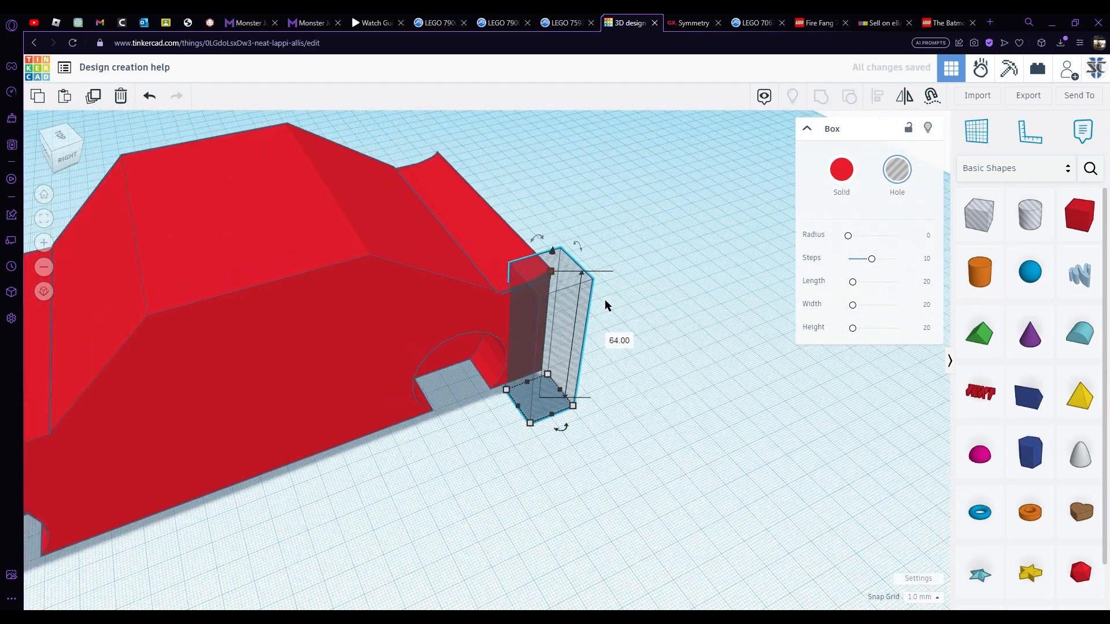
pyautogui.scroll(-3, 605, 304)
pyautogui.moveTo(541, 374); pyautogui.dragTo(488, 454)
pyautogui.moveTo(487, 453); pyautogui.dragTo(396, 365, button='right')
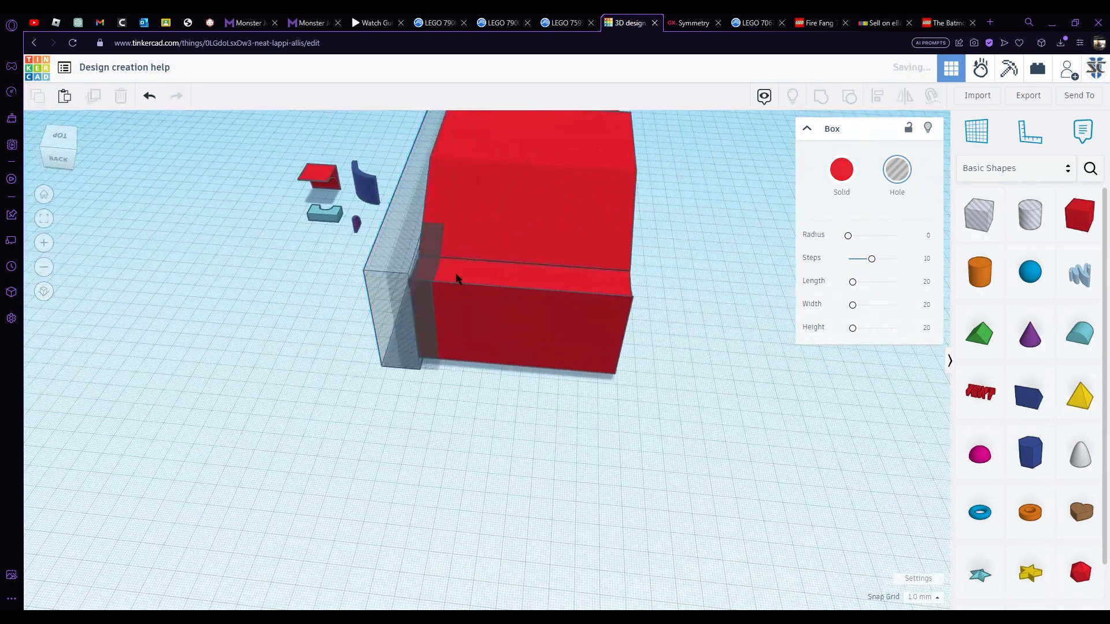
pyautogui.moveTo(422, 260); pyautogui.dragTo(667, 299)
# Try trimming the overhanging spoiler ends by grouping the car with both box holes, and ungroup them again
pyautogui.moveTo(508, 382); pyautogui.dragTo(732, 225)
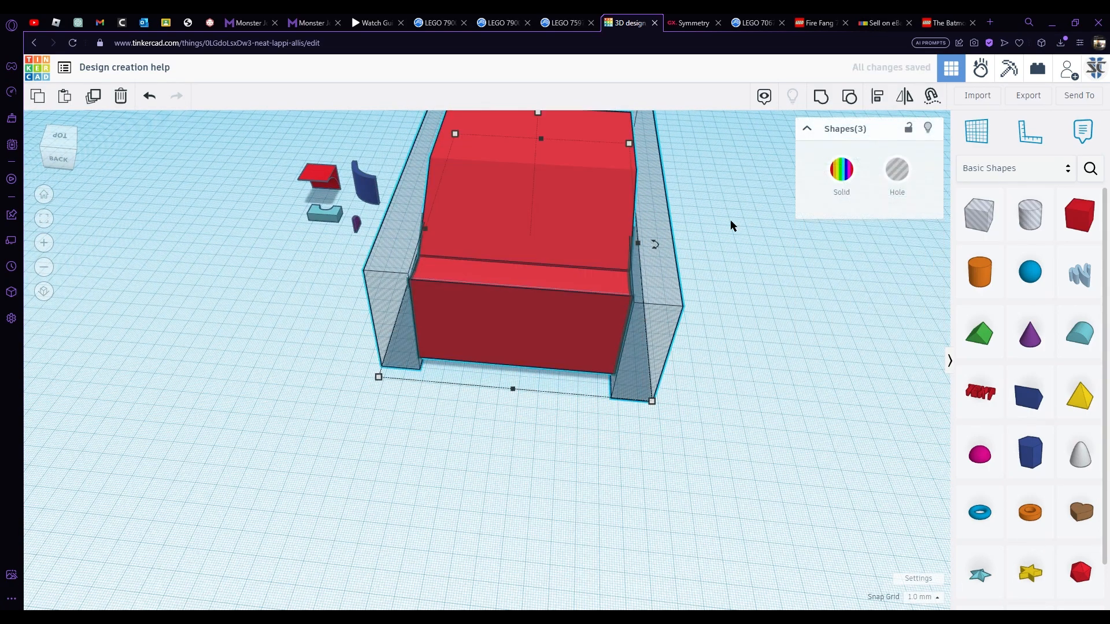
pyautogui.click(821, 104)
pyautogui.moveTo(474, 365); pyautogui.dragTo(423, 268, button='right')
pyautogui.click(481, 380)
pyautogui.click(423, 268)
pyautogui.click(849, 96)
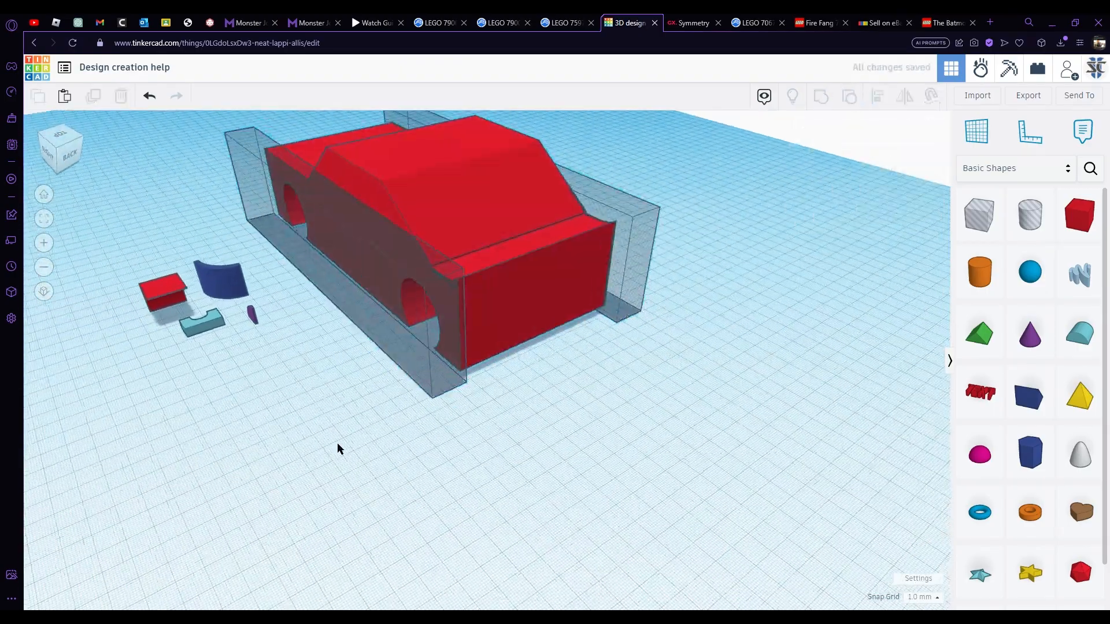
# Raise the side box holes above the spoiler tips and group them with the car to trim the overhang
pyautogui.moveTo(337, 448); pyautogui.dragTo(567, 223, button='right')
pyautogui.moveTo(572, 211); pyautogui.dragTo(532, 257)
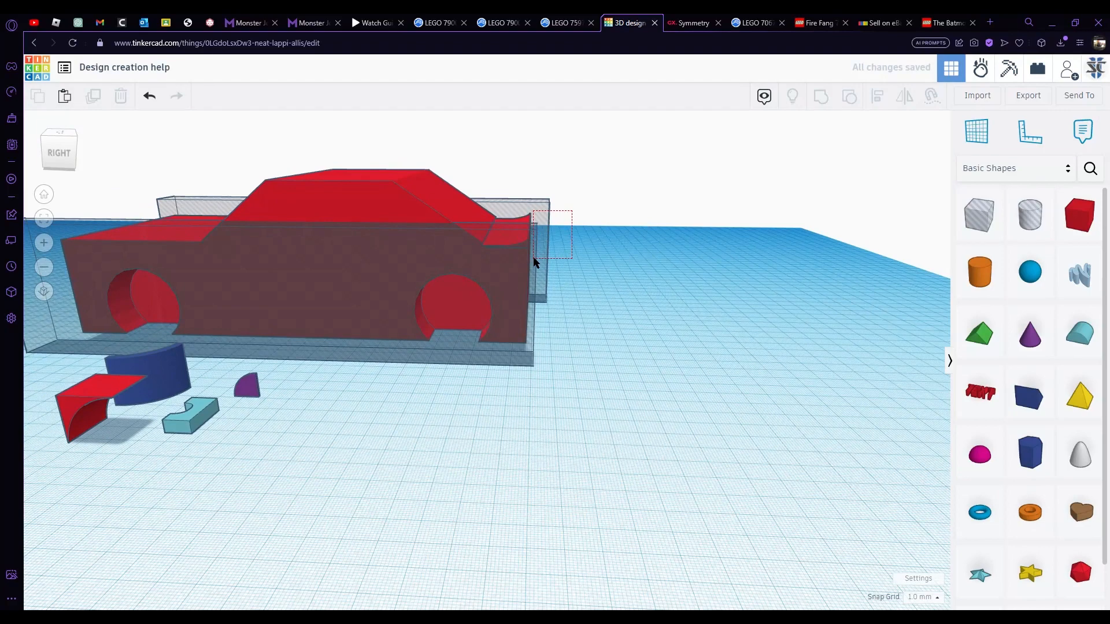
pyautogui.moveTo(318, 209); pyautogui.dragTo(340, 151)
pyautogui.moveTo(626, 231); pyautogui.dragTo(487, 285)
pyautogui.click(821, 98)
pyautogui.click(711, 345)
pyautogui.moveTo(711, 345); pyautogui.dragTo(586, 218, button='right')
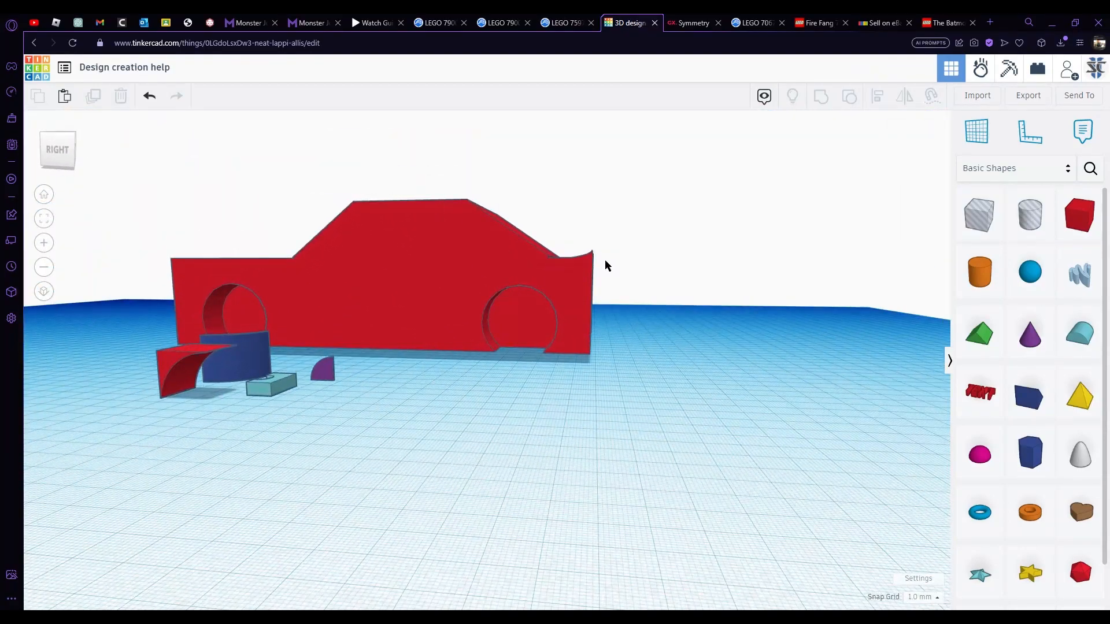
# Copy the spare inner rounded corner near the car's front, turn the copy into a hole, and rotate it 90°
pyautogui.moveTo(605, 266); pyautogui.dragTo(559, 275, button='right')
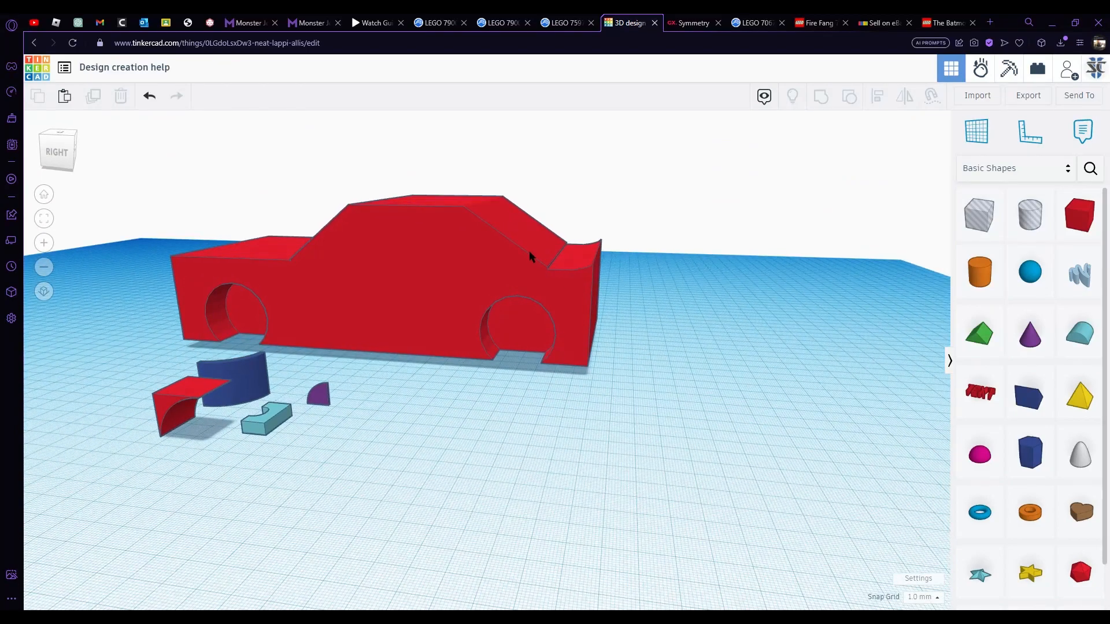
pyautogui.moveTo(438, 298); pyautogui.dragTo(634, 445, button='right')
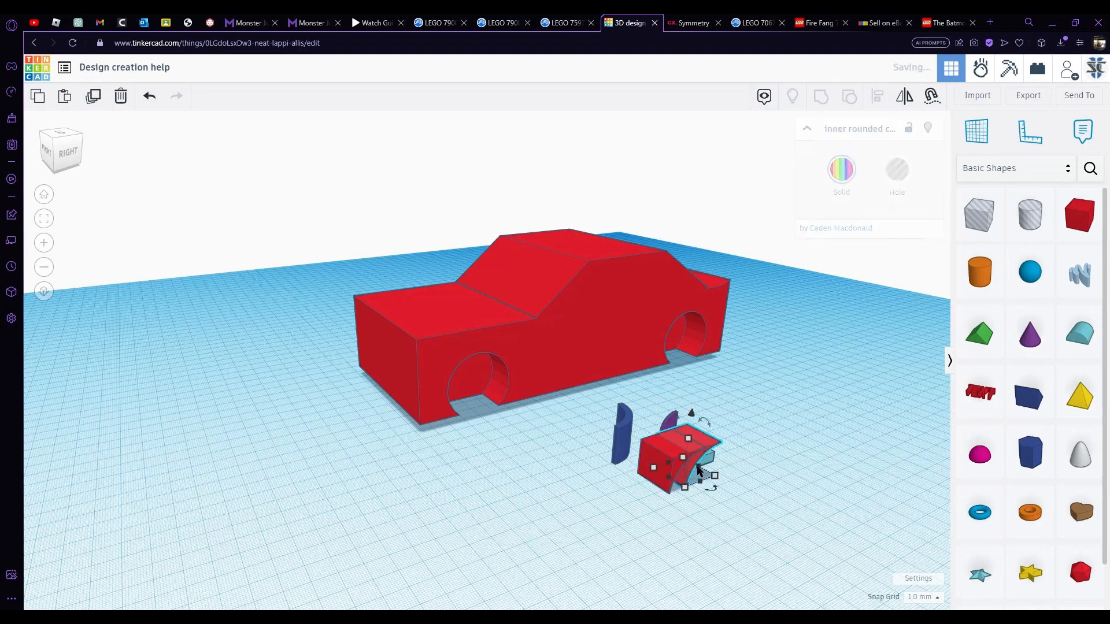
pyautogui.moveTo(698, 471); pyautogui.dragTo(496, 466)
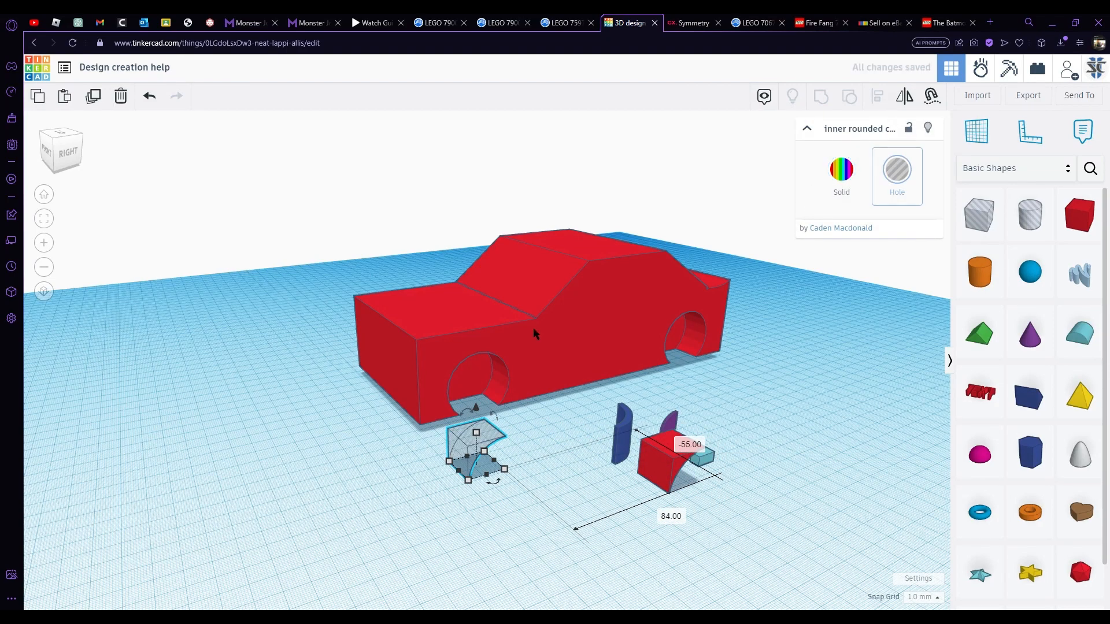
pyautogui.scroll(2, 470, 498)
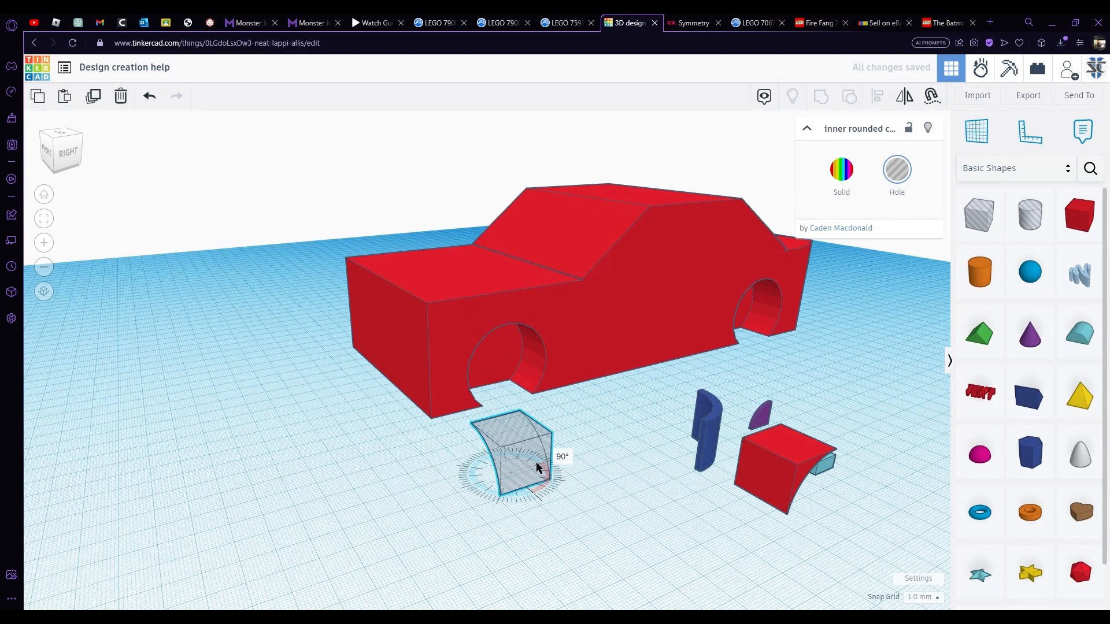
pyautogui.moveTo(536, 469); pyautogui.dragTo(533, 469)
# Position the rounded corner hole at the front corner at hood height and stretch it back along the hood edge
pyautogui.moveTo(466, 480); pyautogui.dragTo(546, 441, button='right')
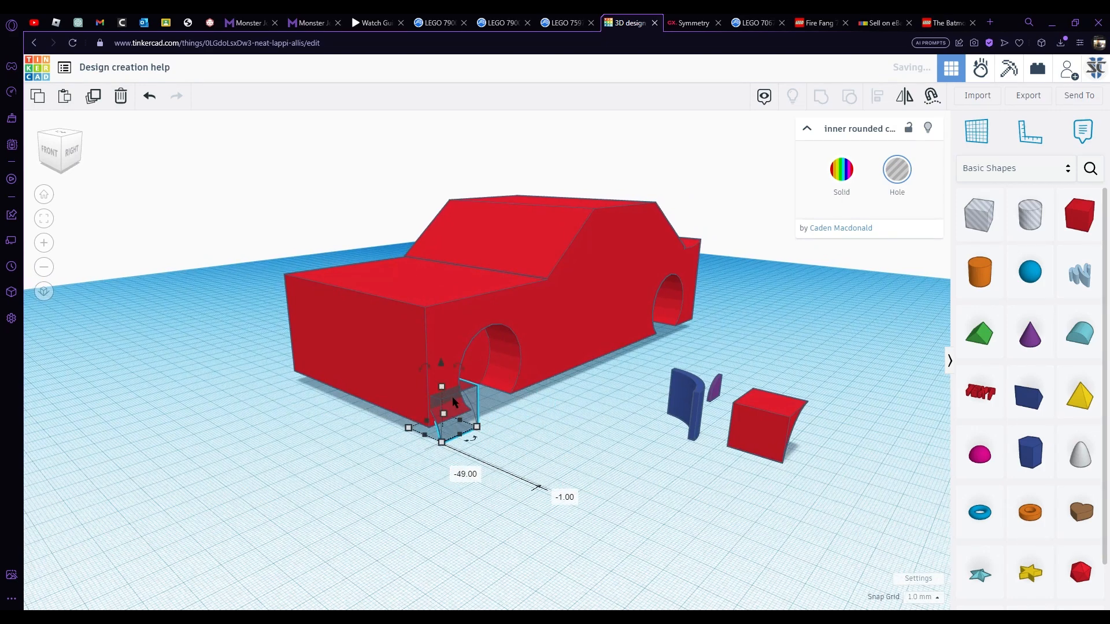
pyautogui.moveTo(439, 258); pyautogui.dragTo(455, 275)
pyautogui.scroll(2, 414, 273)
pyautogui.moveTo(414, 273); pyautogui.dragTo(705, 441, button='right')
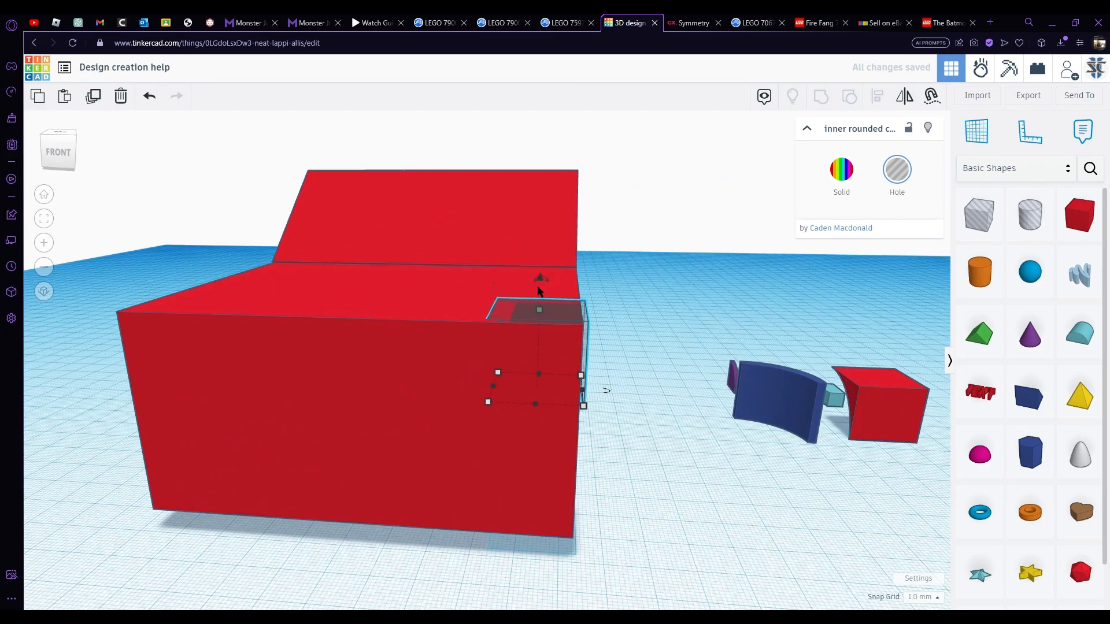
pyautogui.moveTo(551, 355); pyautogui.dragTo(448, 370, button='right')
pyautogui.moveTo(445, 362); pyautogui.dragTo(549, 341)
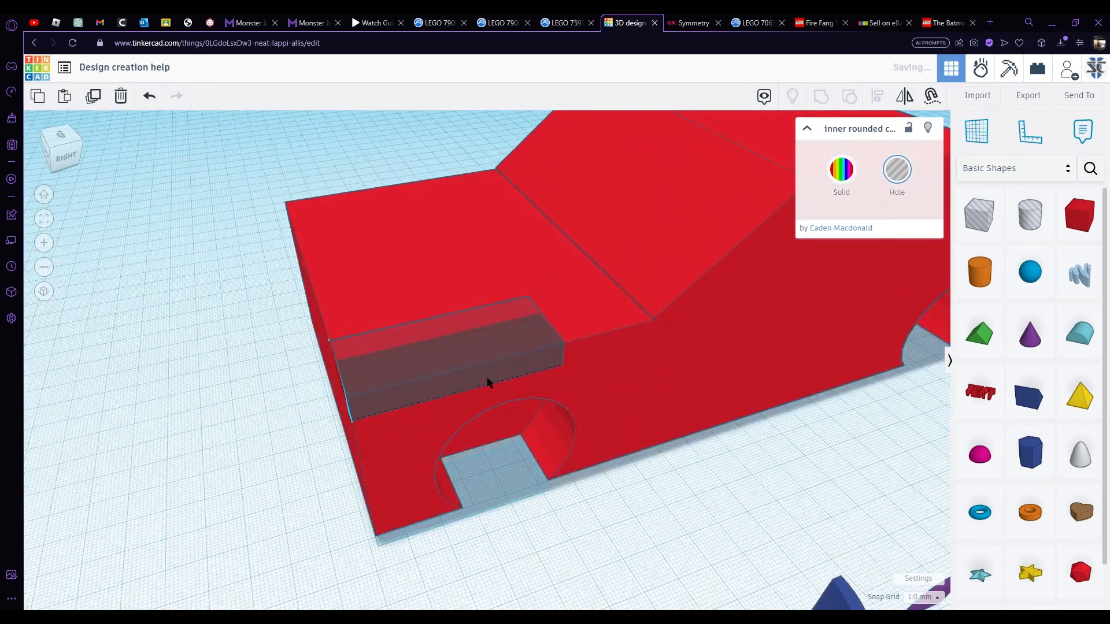
# Duplicate the rounded corner hole and place the copy, facing the opposite way, along the other hood edge
pyautogui.moveTo(488, 381); pyautogui.dragTo(624, 376, button='right')
pyautogui.hotkey('ctrl', 'd')
pyautogui.moveTo(627, 375); pyautogui.dragTo(405, 364)
pyautogui.moveTo(251, 355); pyautogui.dragTo(230, 314, button='right')
pyautogui.scroll(3, 230, 314)
# Try rounding the hood edges by grouping the car with both corner holes, and ungroup them again
pyautogui.moveTo(241, 179); pyautogui.dragTo(442, 329)
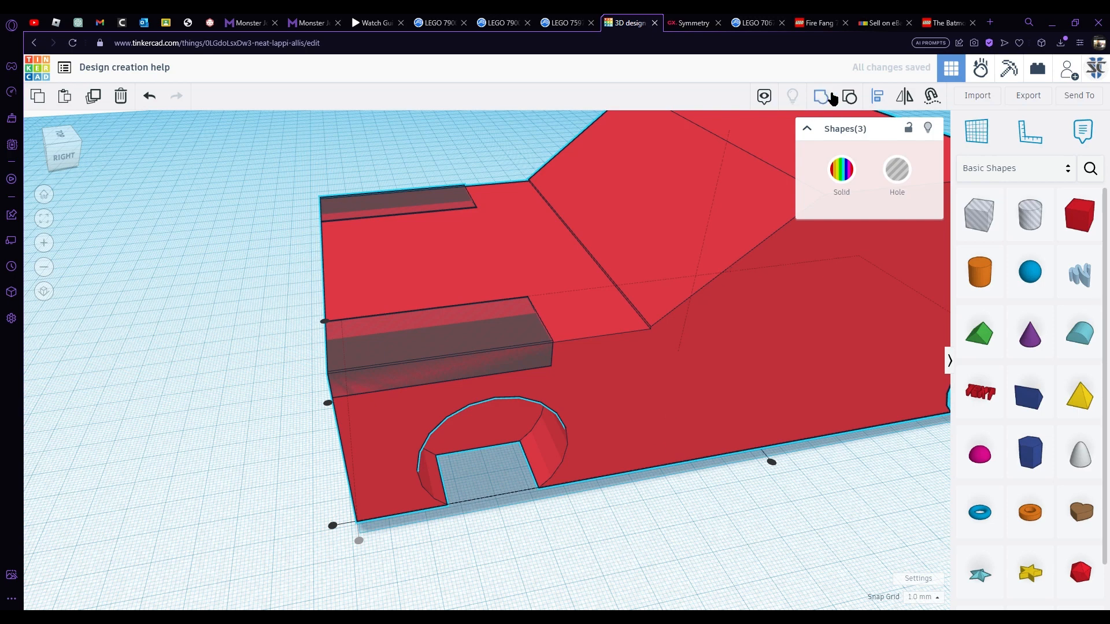
pyautogui.scroll(-3, 709, 431)
pyautogui.moveTo(303, 260); pyautogui.dragTo(497, 435)
pyautogui.click(820, 96)
pyautogui.click(340, 224)
pyautogui.moveTo(339, 224); pyautogui.dragTo(529, 335, button='right')
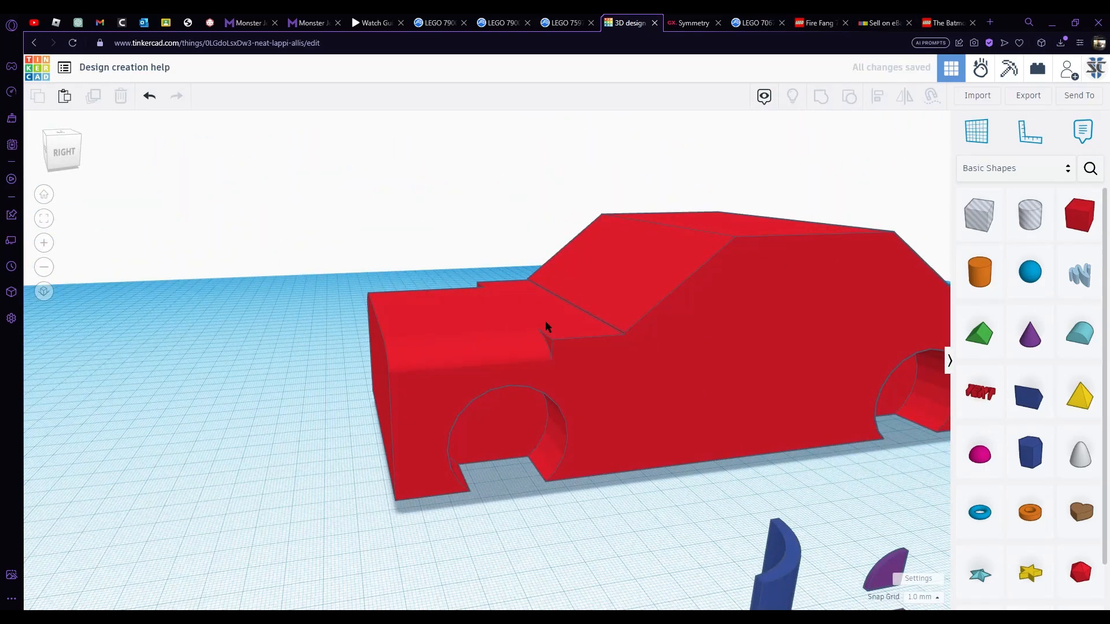
pyautogui.moveTo(823, 268); pyautogui.dragTo(516, 367, button='right')
pyautogui.click(516, 368)
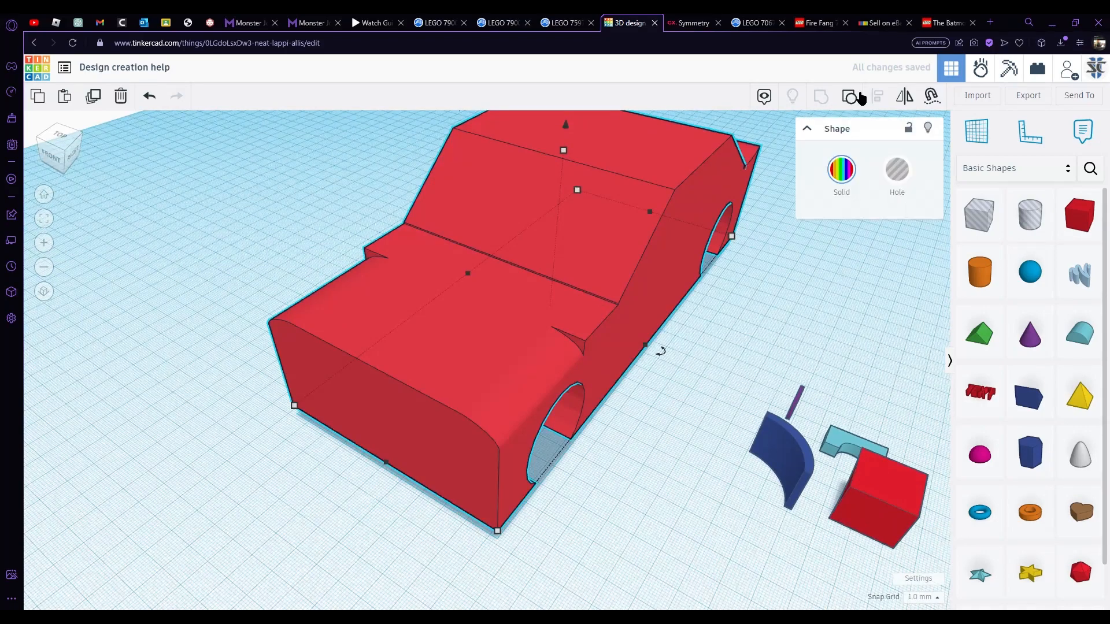
pyautogui.click(848, 96)
# Lengthen the near rounded corner hole along the hood edge toward the base of the windshield
pyautogui.click(541, 356)
pyautogui.scroll(2, 584, 379)
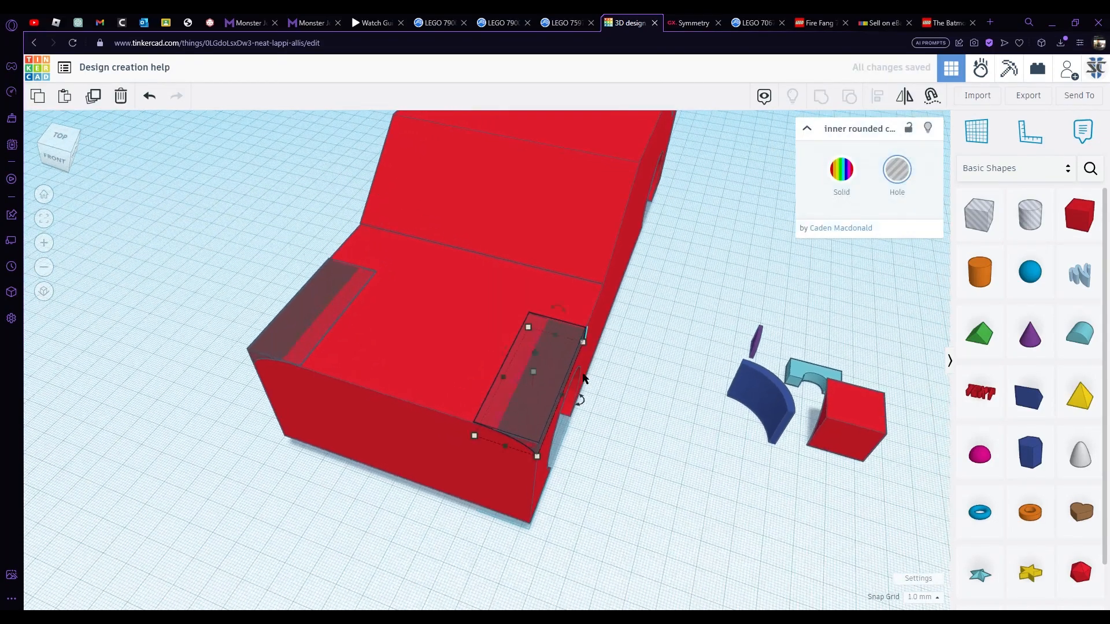
pyautogui.moveTo(582, 342); pyautogui.dragTo(587, 287)
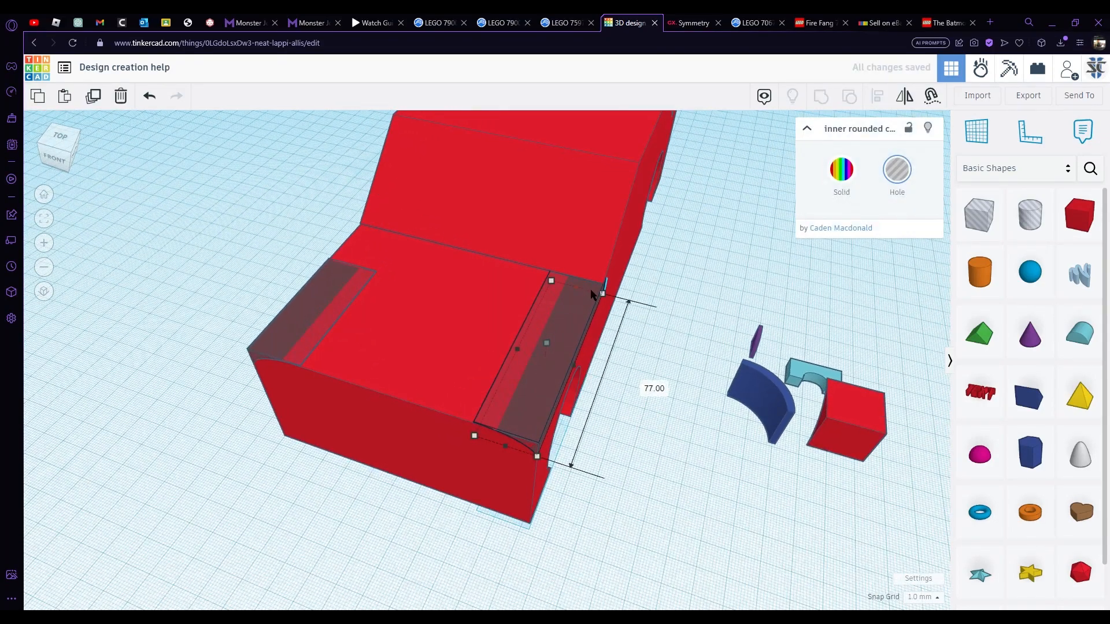
pyautogui.moveTo(509, 283); pyautogui.dragTo(622, 318, button='right')
pyautogui.scroll(2, 608, 359)
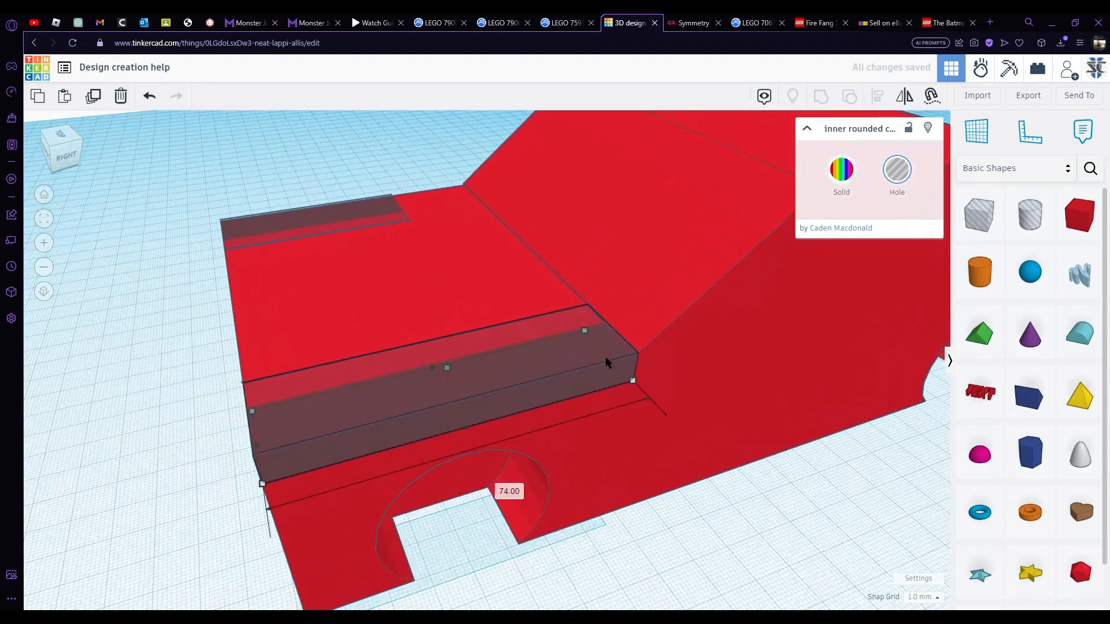
pyautogui.moveTo(586, 365); pyautogui.dragTo(578, 367)
pyautogui.moveTo(578, 368); pyautogui.dragTo(520, 329, button='right')
# Lengthen the opposite rounded corner hole to match and group both holes with the car body
pyautogui.click(431, 176)
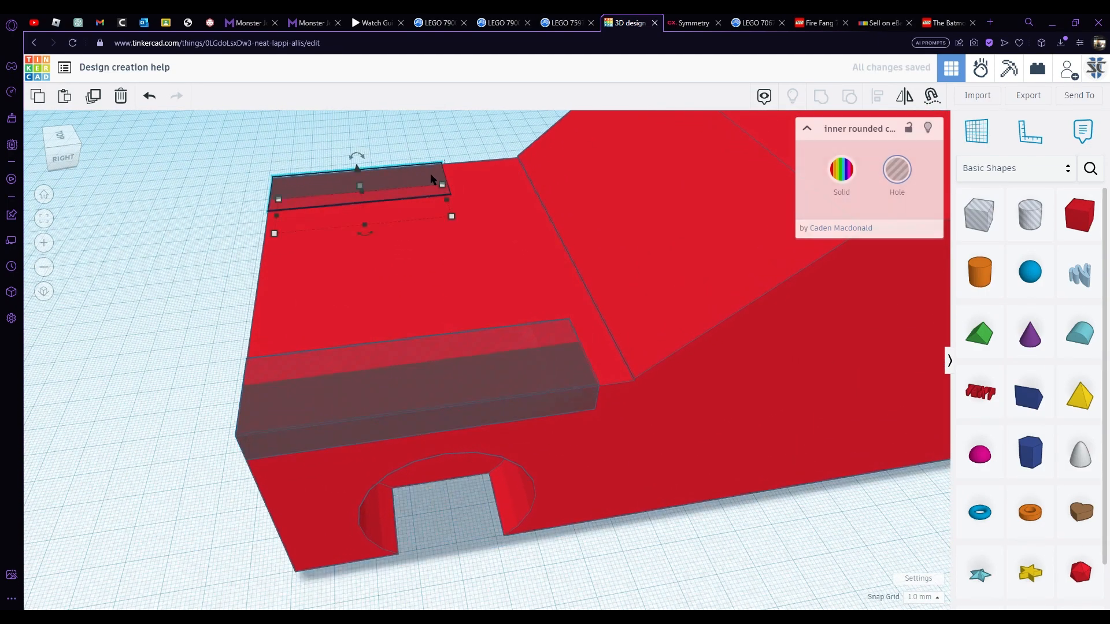
pyautogui.moveTo(445, 198); pyautogui.dragTo(502, 194)
pyautogui.moveTo(166, 157); pyautogui.dragTo(243, 350)
pyautogui.scroll(-4, 663, 223)
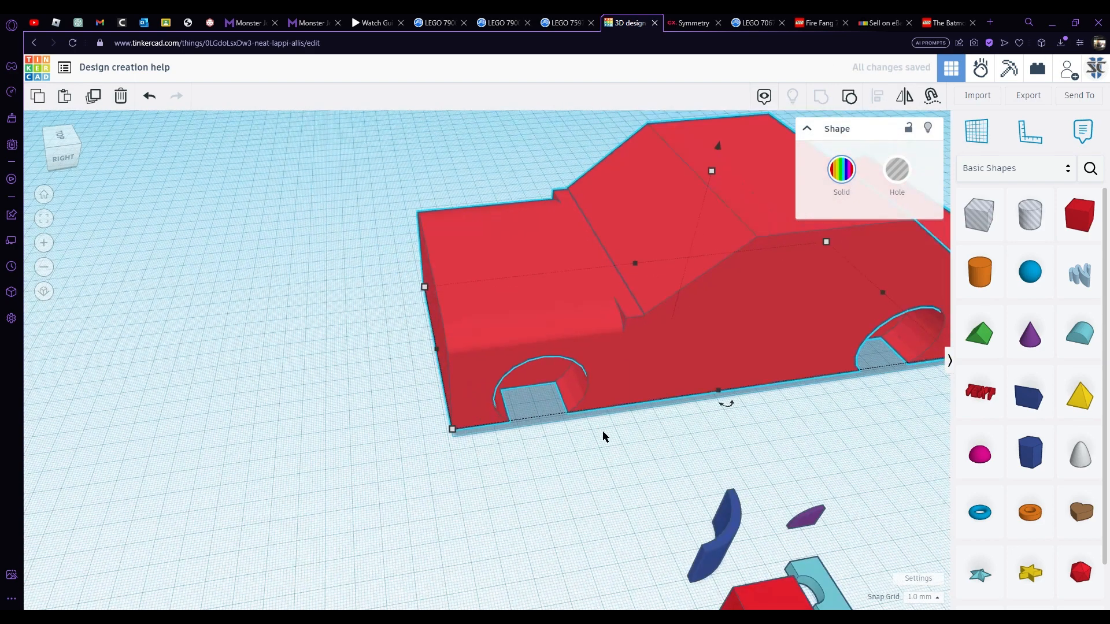
pyautogui.click(601, 436)
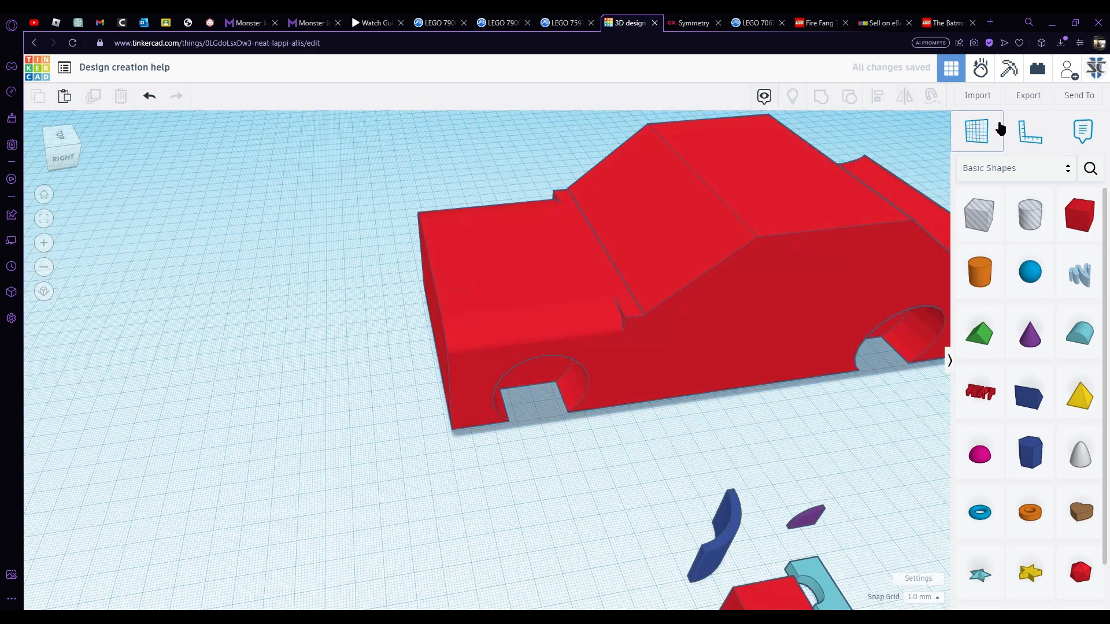
# Place a ruler on the workplane and select the car body to display its dimensions
pyautogui.click(1039, 153)
pyautogui.click(224, 388)
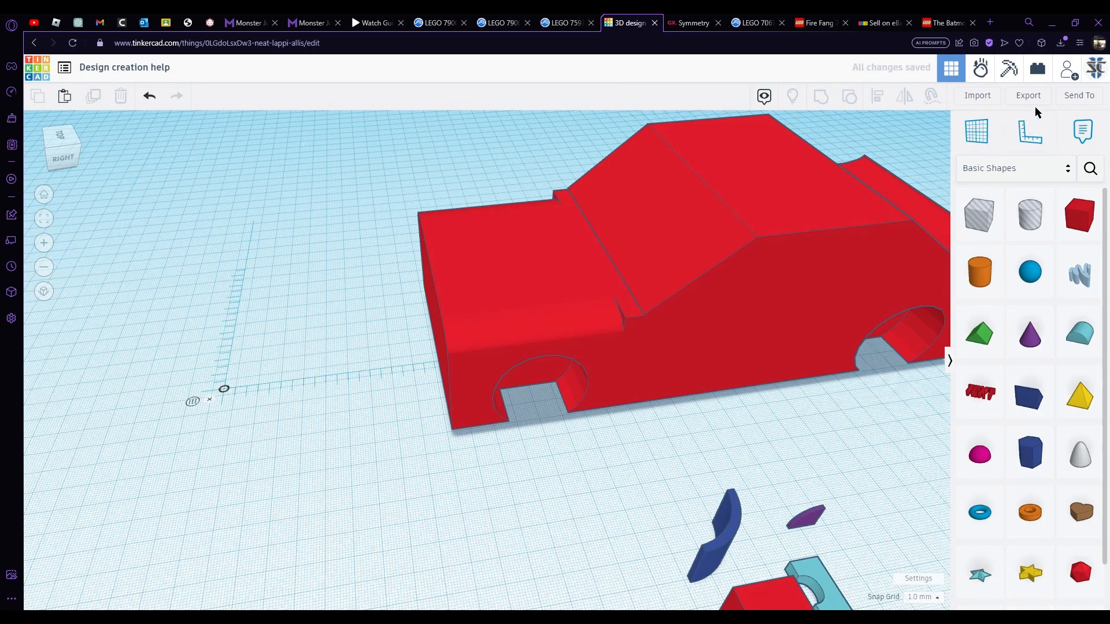
pyautogui.scroll(-5, 203, 395)
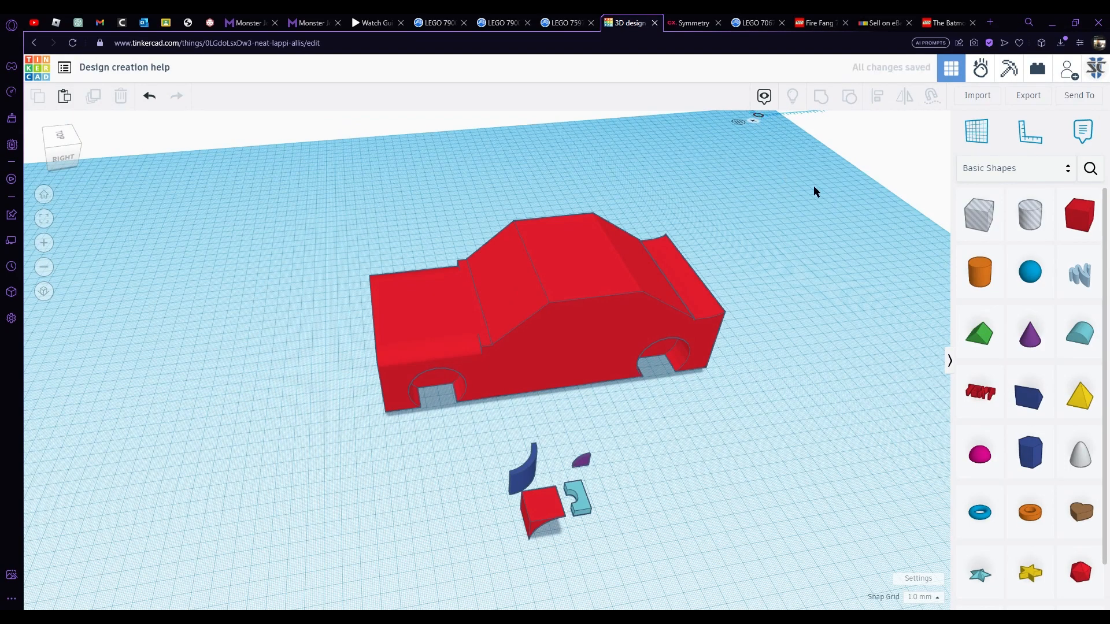
pyautogui.scroll(6, 389, 376)
pyautogui.click(446, 347)
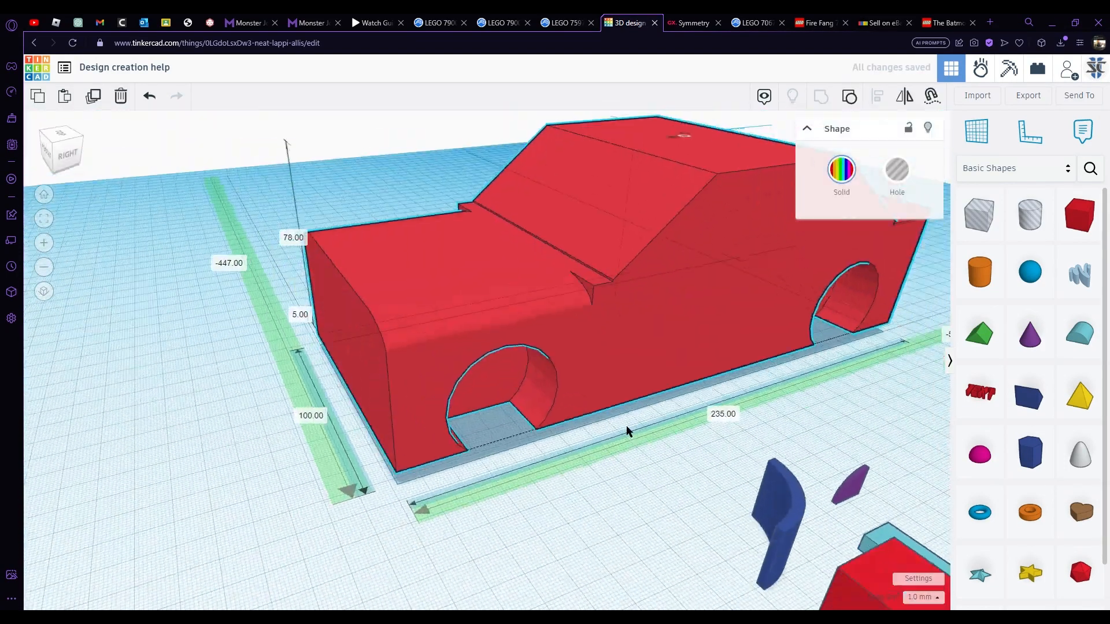
pyautogui.moveTo(627, 431); pyautogui.dragTo(327, 468, button='right')
pyautogui.moveTo(647, 306); pyautogui.dragTo(645, 361, button='right')
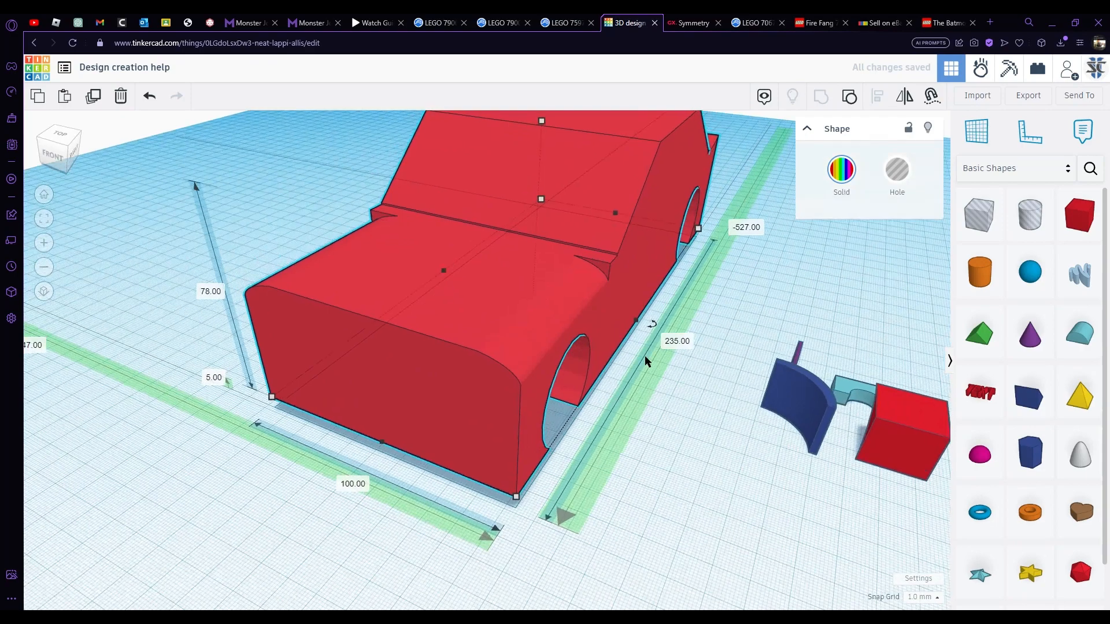
# Place a sphere on the car body and move it to the notch where the hood meets the windshield
pyautogui.moveTo(418, 213); pyautogui.dragTo(390, 186, button='right')
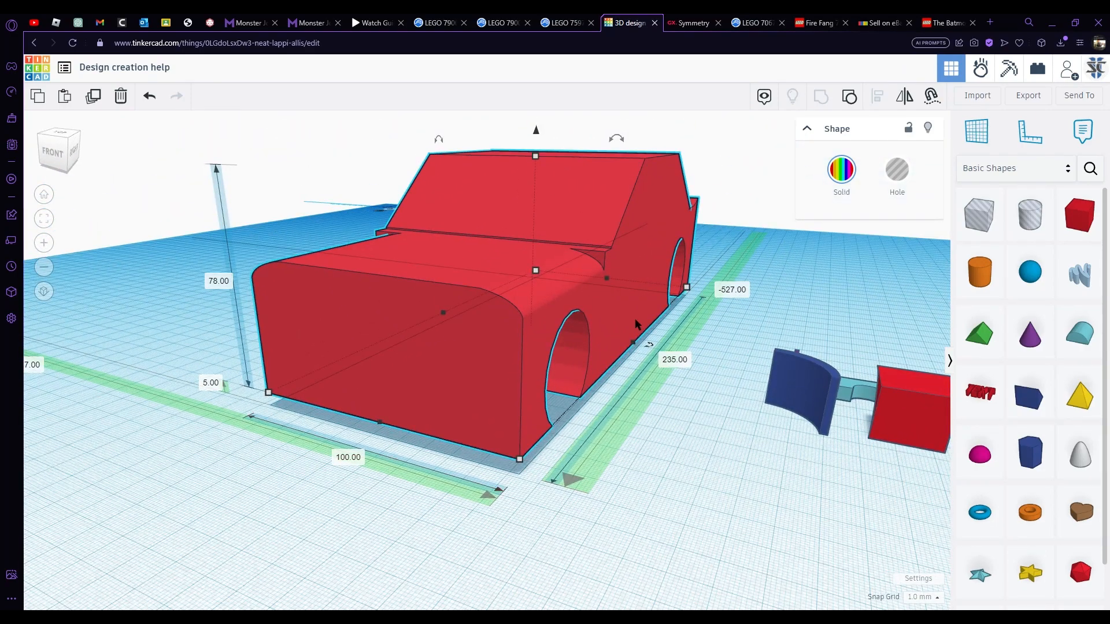
pyautogui.moveTo(636, 324); pyautogui.dragTo(775, 403, button='right')
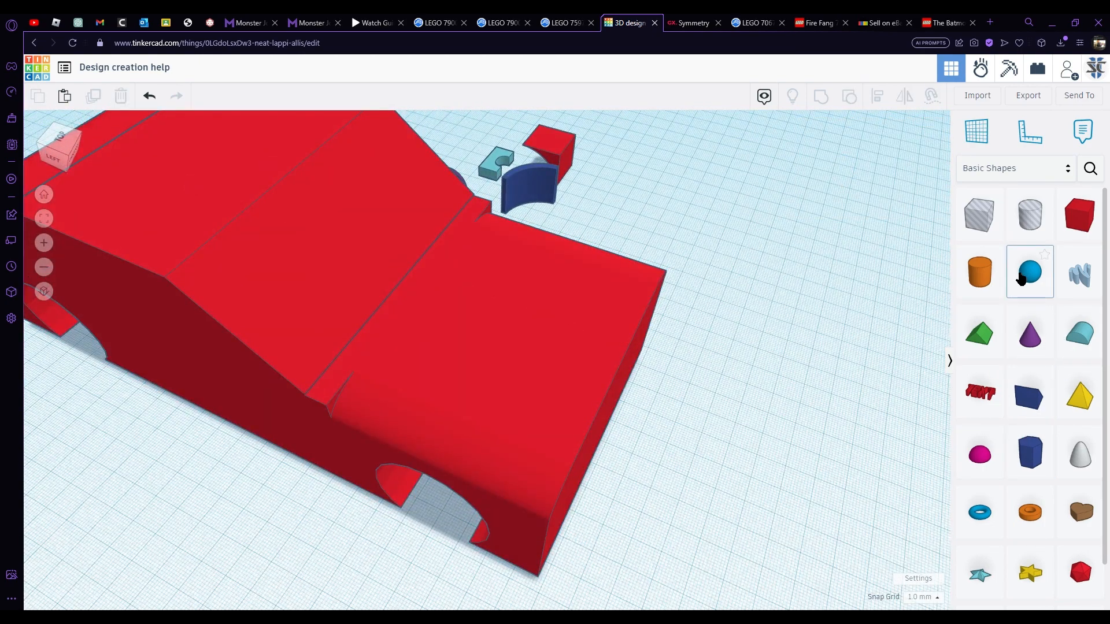
pyautogui.moveTo(1030, 272); pyautogui.dragTo(446, 343)
pyautogui.moveTo(447, 342); pyautogui.dragTo(627, 179, button='right')
pyautogui.moveTo(483, 173); pyautogui.dragTo(487, 216)
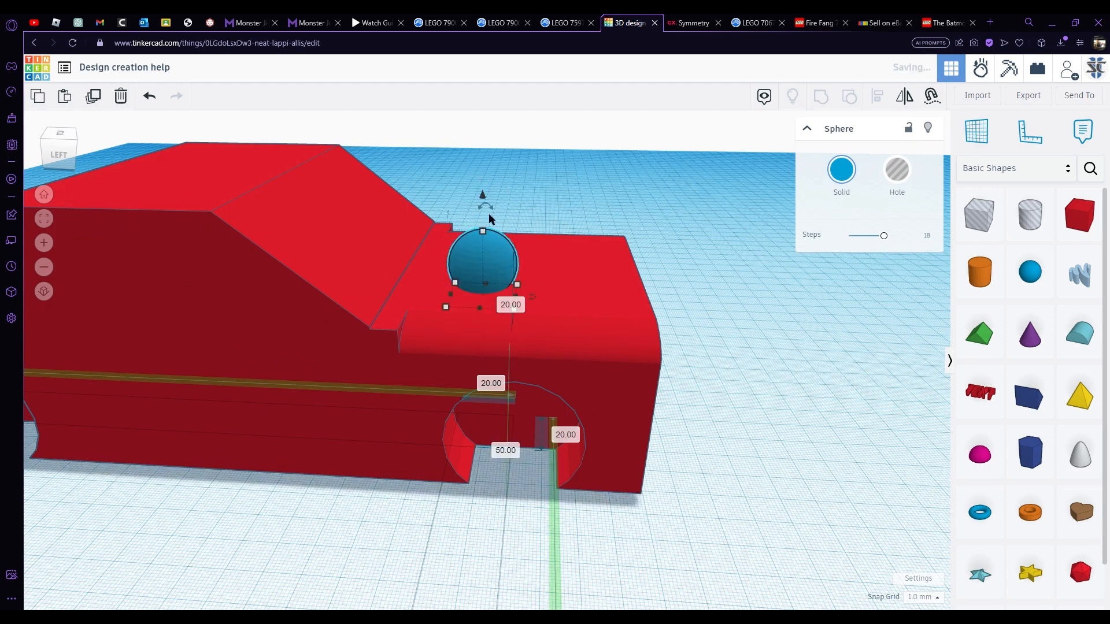
pyautogui.moveTo(488, 263); pyautogui.dragTo(438, 302)
# Colour the sphere red, try sinking it into the notch at the hood's rear corner, and remove it again
pyautogui.click(841, 169)
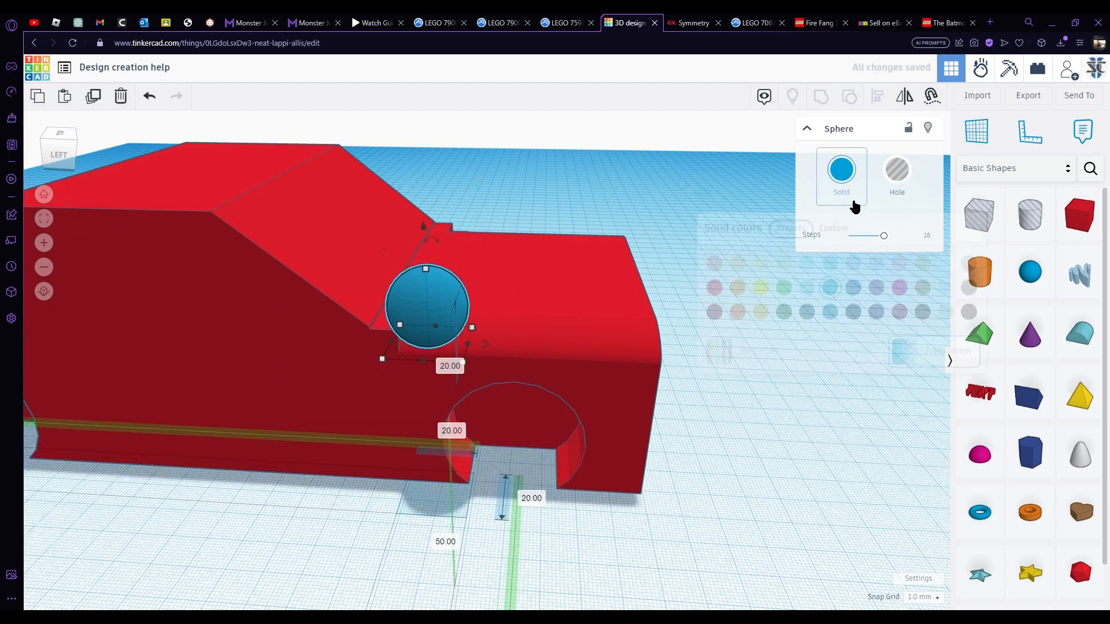
pyautogui.click(715, 292)
pyautogui.scroll(3, 389, 290)
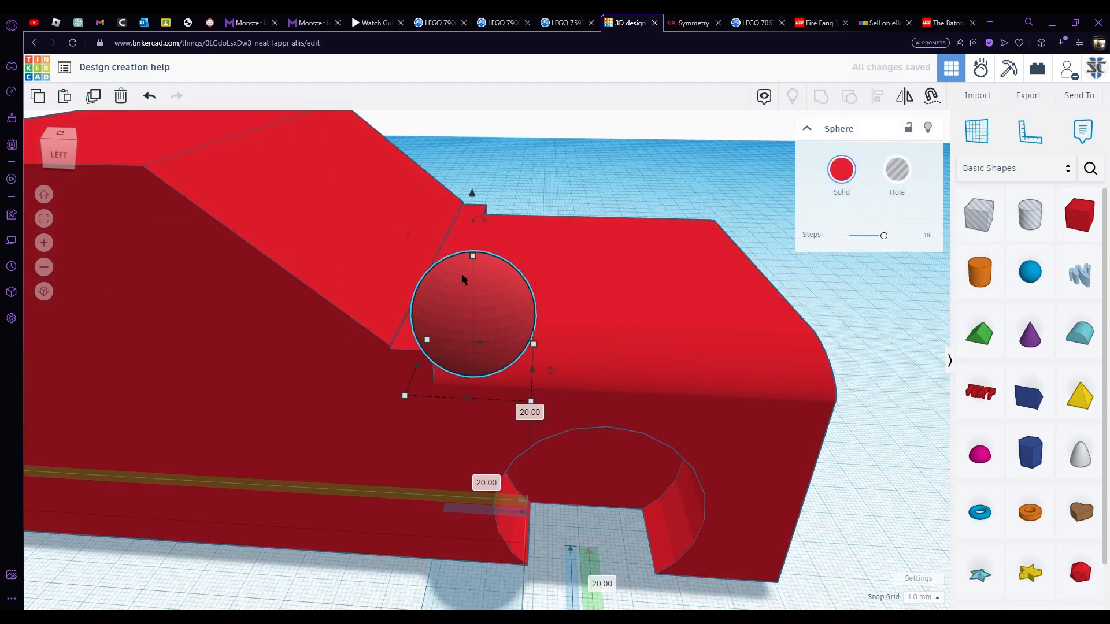
pyautogui.moveTo(473, 208); pyautogui.dragTo(473, 272)
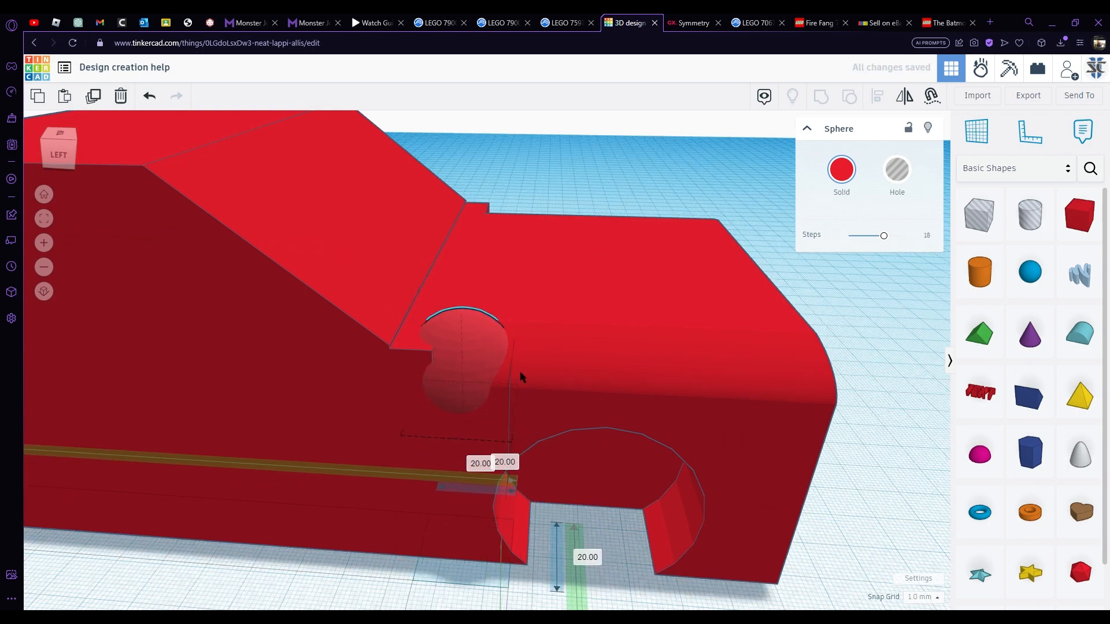
pyautogui.moveTo(519, 370); pyautogui.dragTo(311, 340, button='right')
pyautogui.click(311, 342)
# Duplicate the inner rounded corner piece and set the copy apart on the workplane near the car's front wheel opening
pyautogui.scroll(5, 411, 317)
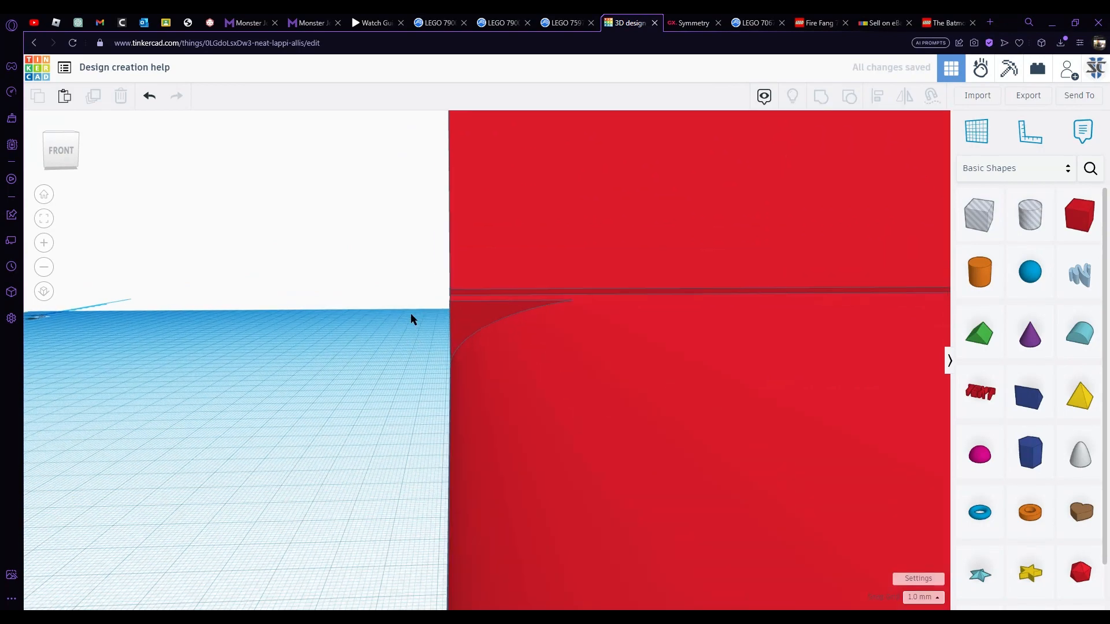
pyautogui.scroll(-6, 574, 332)
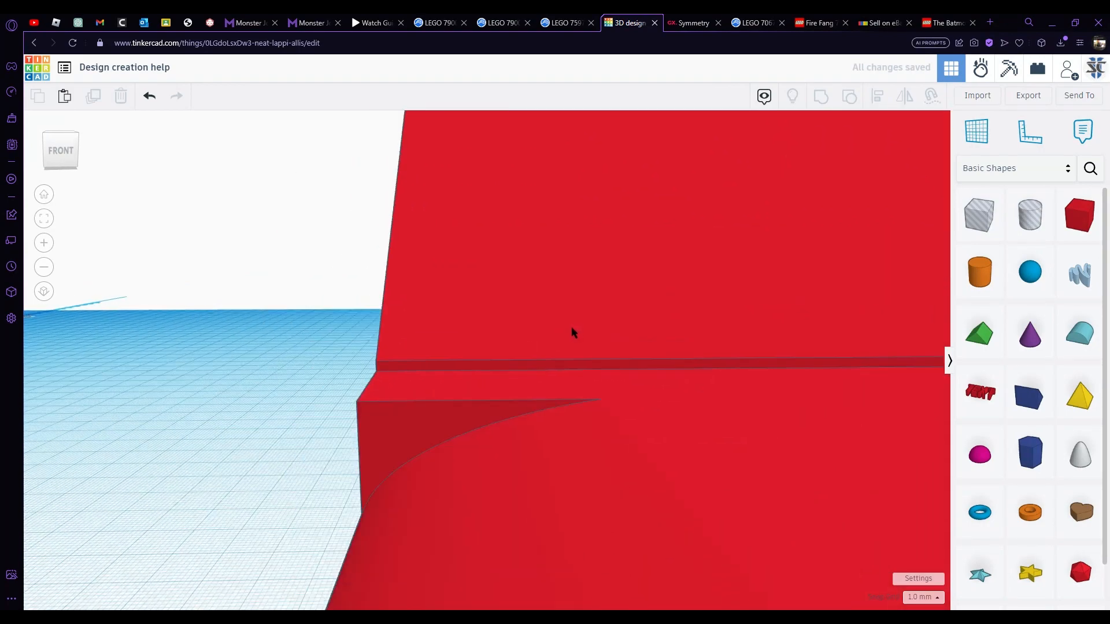
pyautogui.scroll(-5, 575, 336)
pyautogui.moveTo(583, 347); pyautogui.dragTo(193, 355, button='right')
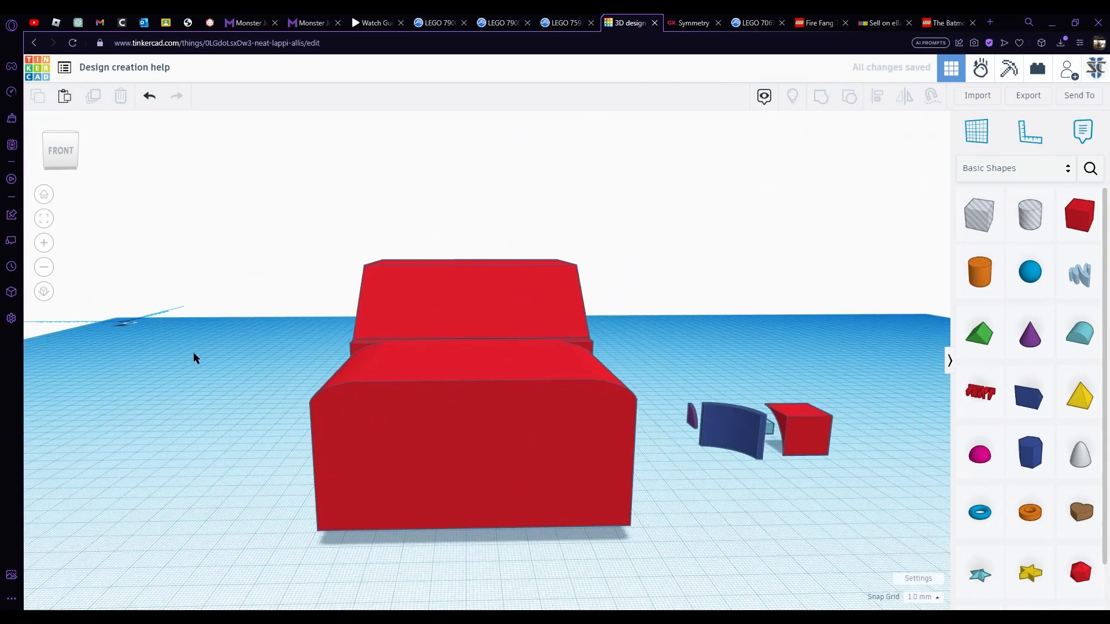
pyautogui.click(796, 425)
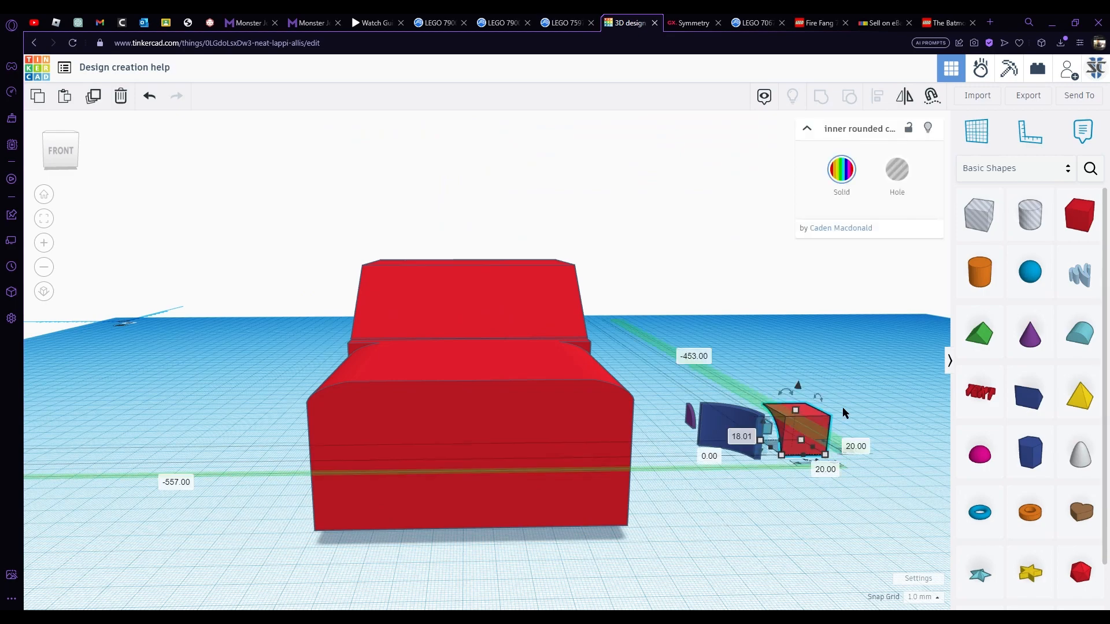
pyautogui.keyDown('shift'); pyautogui.click(649, 463); pyautogui.keyUp('shift')
pyautogui.moveTo(841, 407); pyautogui.dragTo(55, 508, button='right')
pyautogui.click(673, 560)
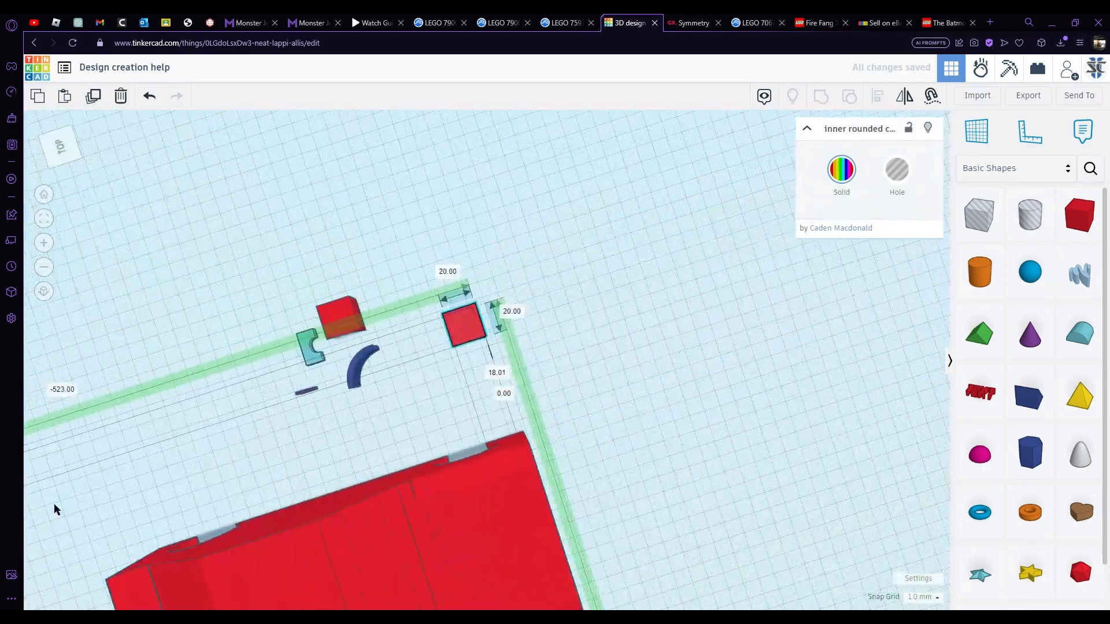
# Thin the copied inner rounded corner to a 2 mm slice
pyautogui.scroll(5, 421, 315)
pyautogui.moveTo(471, 315); pyautogui.dragTo(514, 347)
pyautogui.scroll(6, 470, 344)
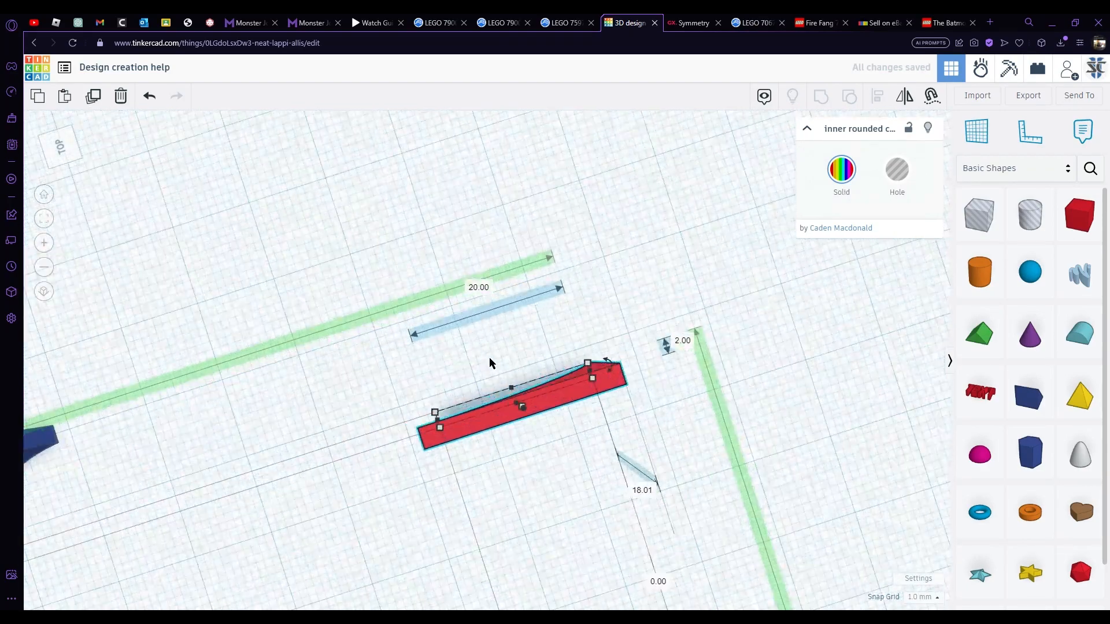
# Duplicate the thin slice, rotate the copy -5° in plan, and overlap it with the original at the narrow end
pyautogui.moveTo(489, 357); pyautogui.dragTo(451, 359, button='right')
pyautogui.moveTo(584, 370); pyautogui.dragTo(518, 372, button='right')
pyautogui.moveTo(504, 404); pyautogui.dragTo(497, 464)
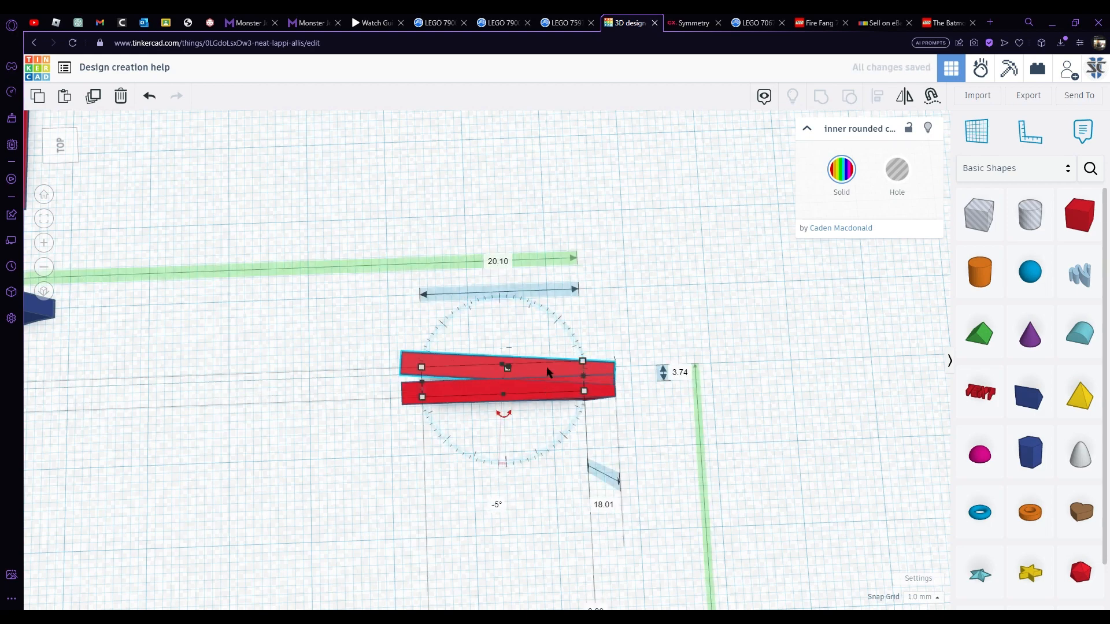
pyautogui.moveTo(543, 382); pyautogui.dragTo(543, 381)
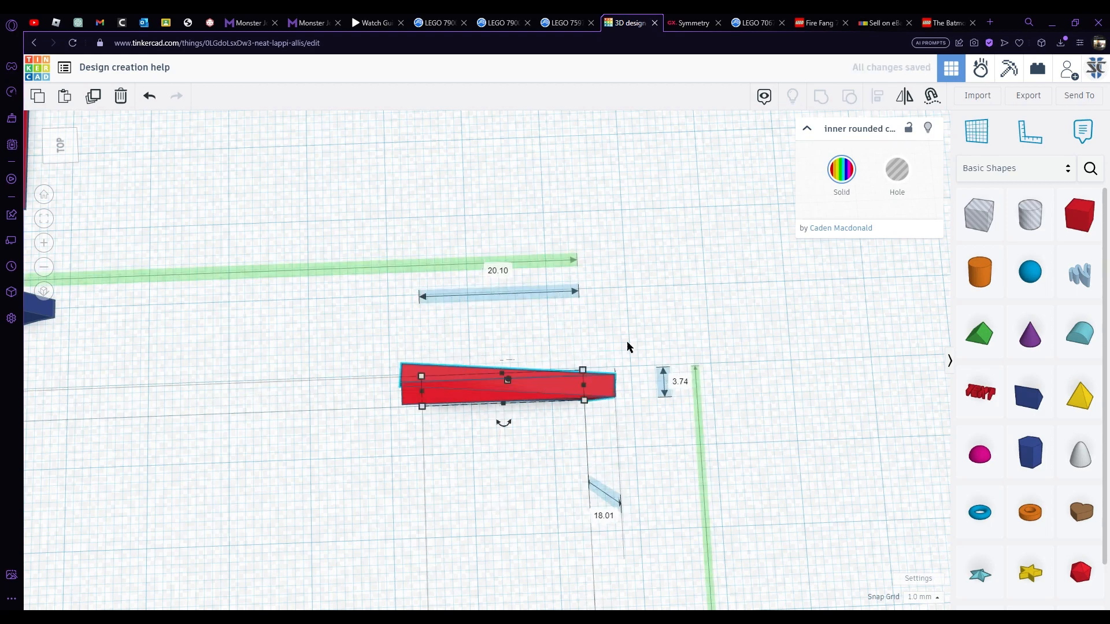
# Copy both slices together, rotate the new pair, and fit it over the originals to widen the fan
pyautogui.keyDown('shift'); pyautogui.click(574, 398); pyautogui.keyUp('shift')
pyautogui.hotkey('ctrl', 'c')
pyautogui.hotkey('ctrl', 'v')
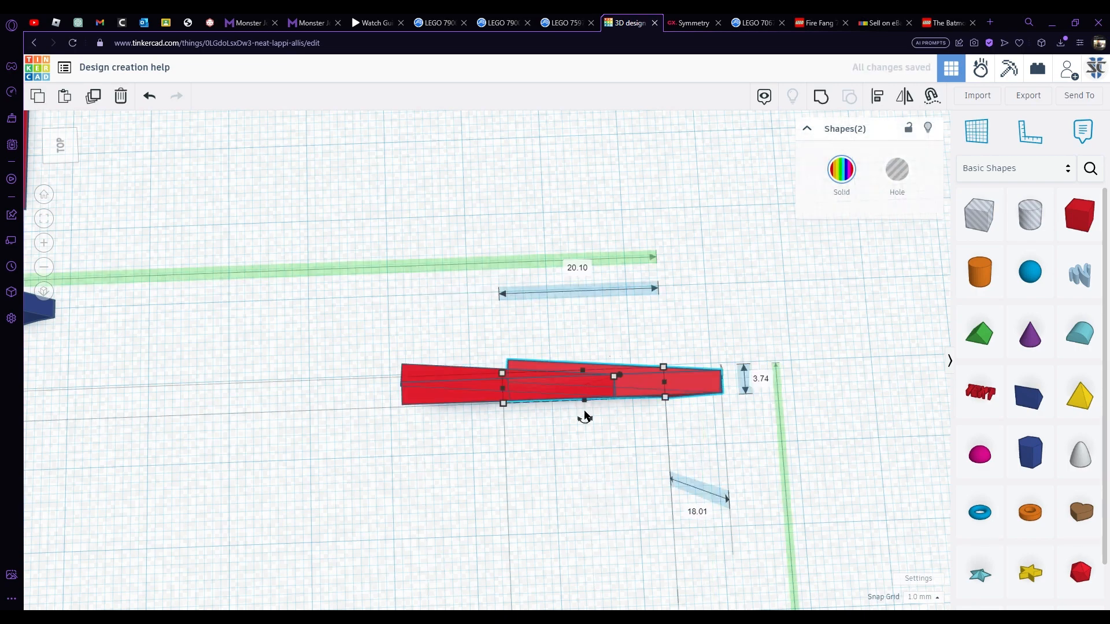
pyautogui.moveTo(585, 416); pyautogui.dragTo(585, 477)
pyautogui.moveTo(637, 377); pyautogui.dragTo(529, 399)
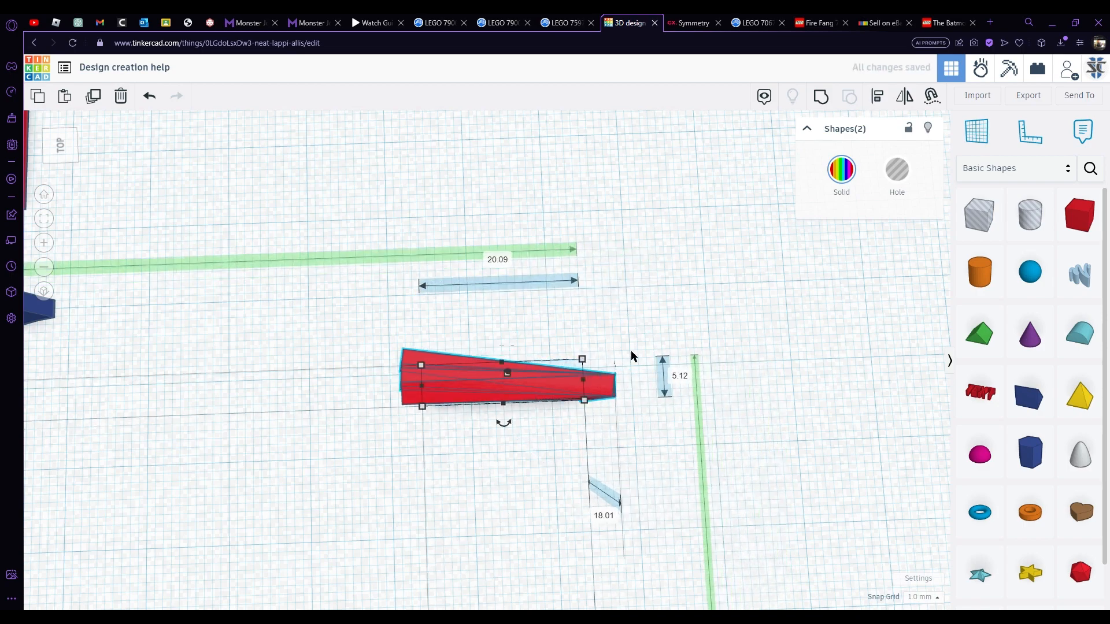
# Extend the fan with further rotated copies to eight slices and group them into one curved piece
pyautogui.moveTo(677, 288); pyautogui.dragTo(574, 401)
pyautogui.click(566, 265)
pyautogui.scroll(-3, 440, 321)
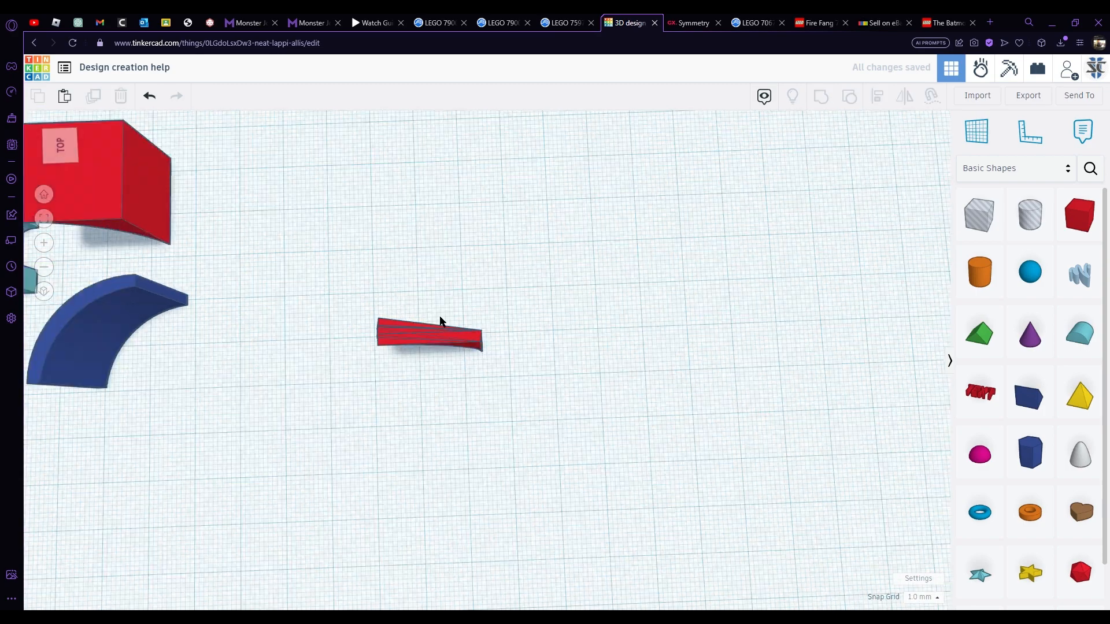
pyautogui.moveTo(463, 357); pyautogui.dragTo(538, 362)
pyautogui.scroll(5, 486, 335)
pyautogui.scroll(-5, 522, 357)
pyautogui.moveTo(406, 324); pyautogui.dragTo(406, 325)
pyautogui.moveTo(372, 289); pyautogui.dragTo(374, 240, button='right')
pyautogui.click(510, 239)
pyautogui.moveTo(374, 240); pyautogui.dragTo(540, 364)
pyautogui.moveTo(540, 364); pyautogui.dragTo(981, 529, button='right')
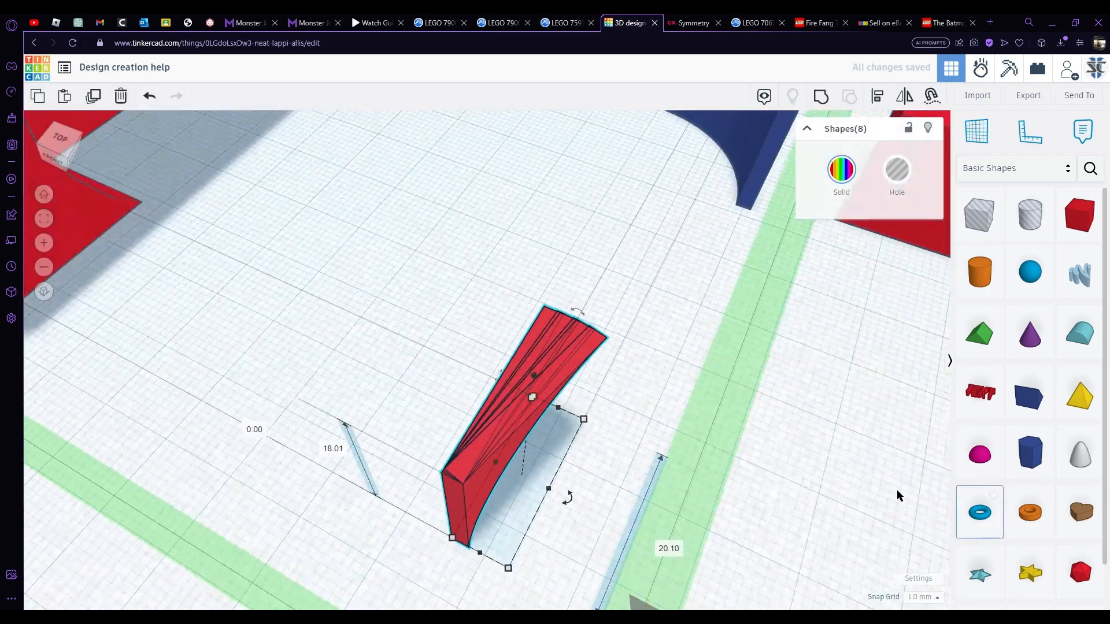
pyautogui.scroll(-4, 695, 268)
pyautogui.click(820, 96)
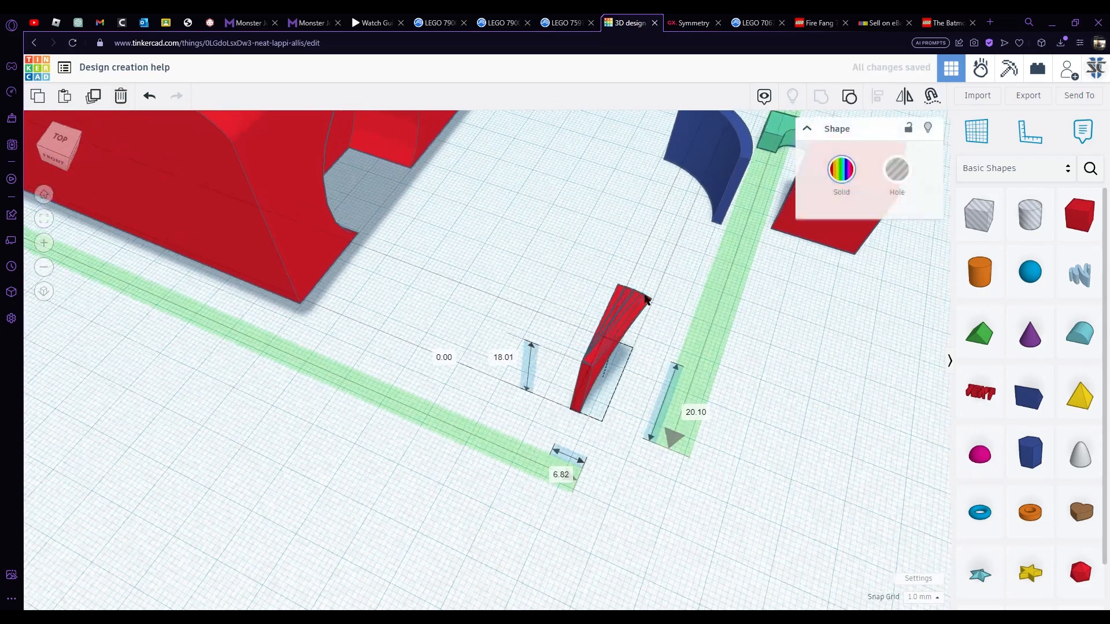
# Examine the notch between hood and windshield and compare its shape with the curved fan piece
pyautogui.moveTo(691, 298); pyautogui.dragTo(34, 271, button='right')
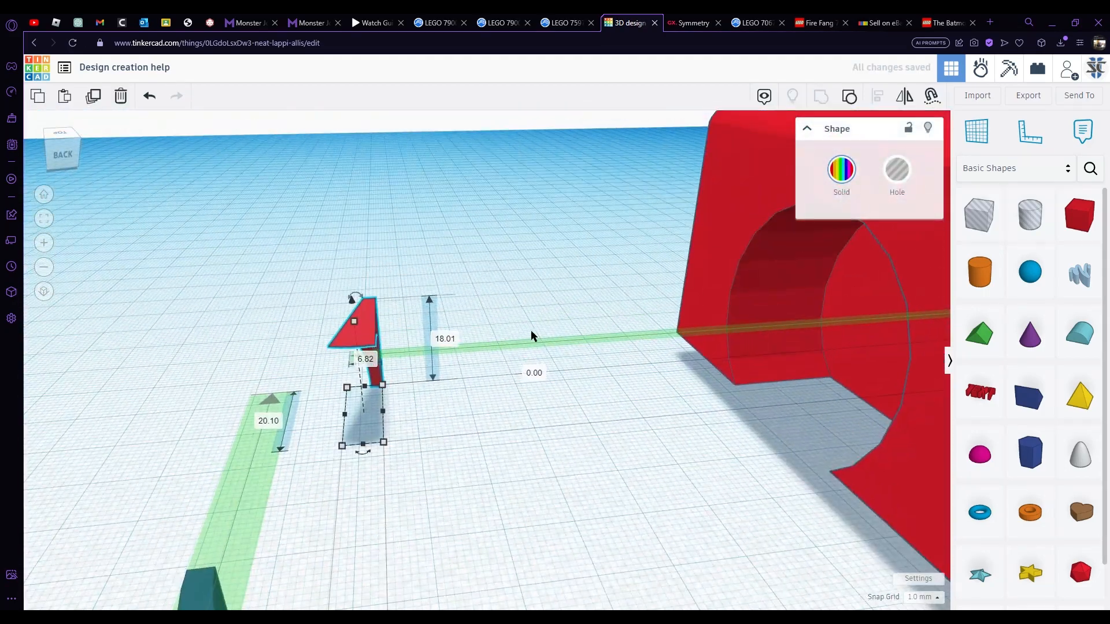
pyautogui.moveTo(533, 335); pyautogui.dragTo(423, 326, button='right')
pyautogui.moveTo(542, 316); pyautogui.dragTo(469, 398, button='right')
pyautogui.scroll(5, 438, 349)
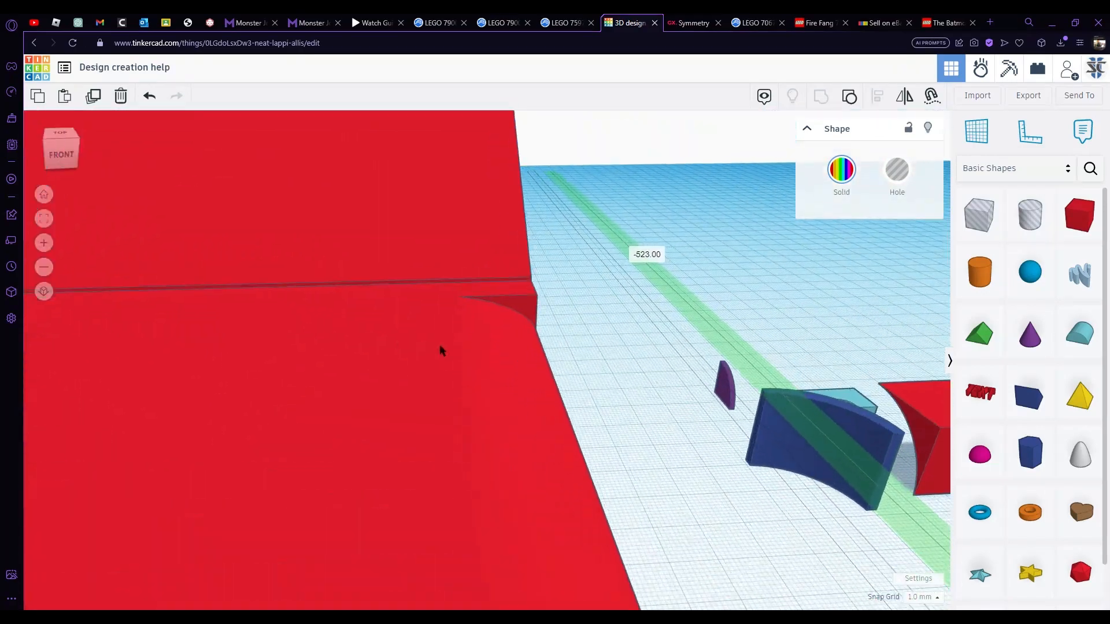
pyautogui.scroll(2, 525, 306)
pyautogui.scroll(5, 485, 293)
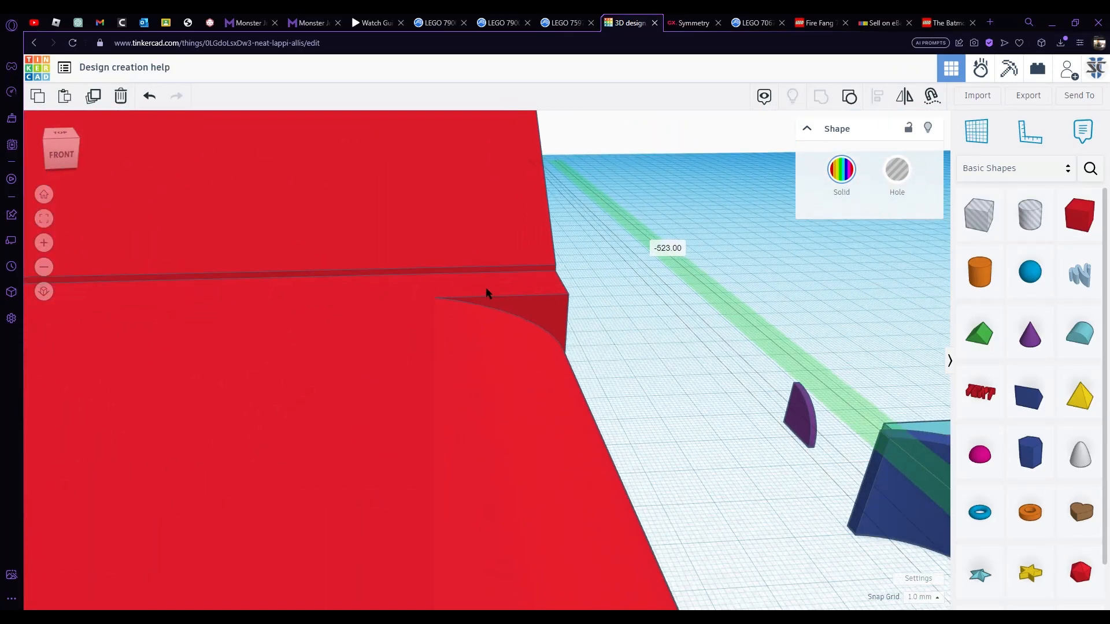
pyautogui.scroll(3, 486, 292)
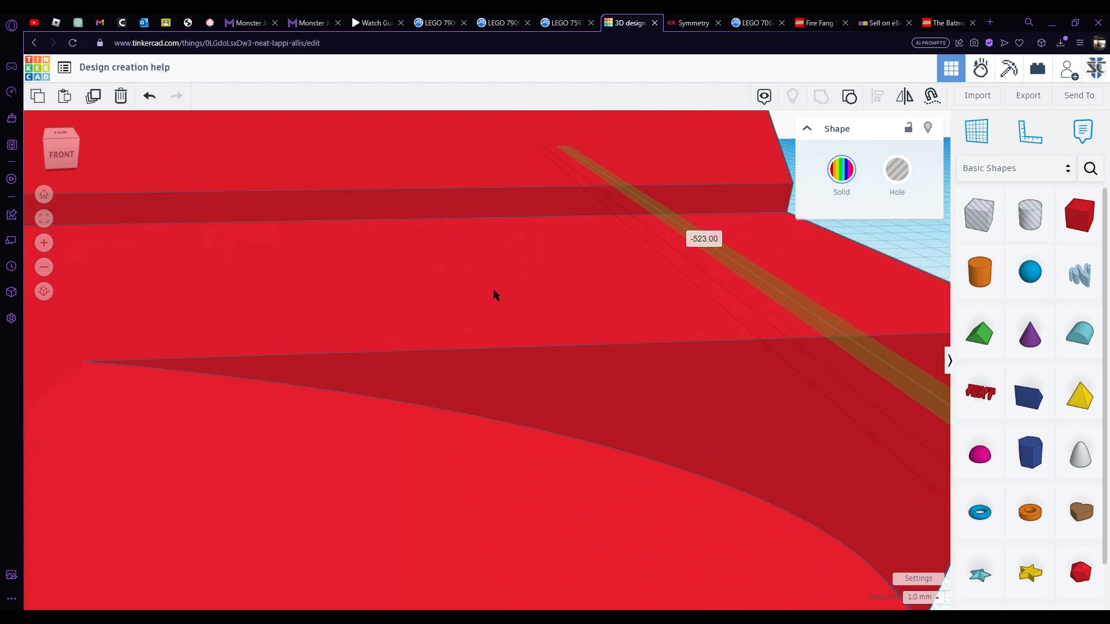
pyautogui.scroll(-5, 492, 294)
pyautogui.scroll(-8, 495, 296)
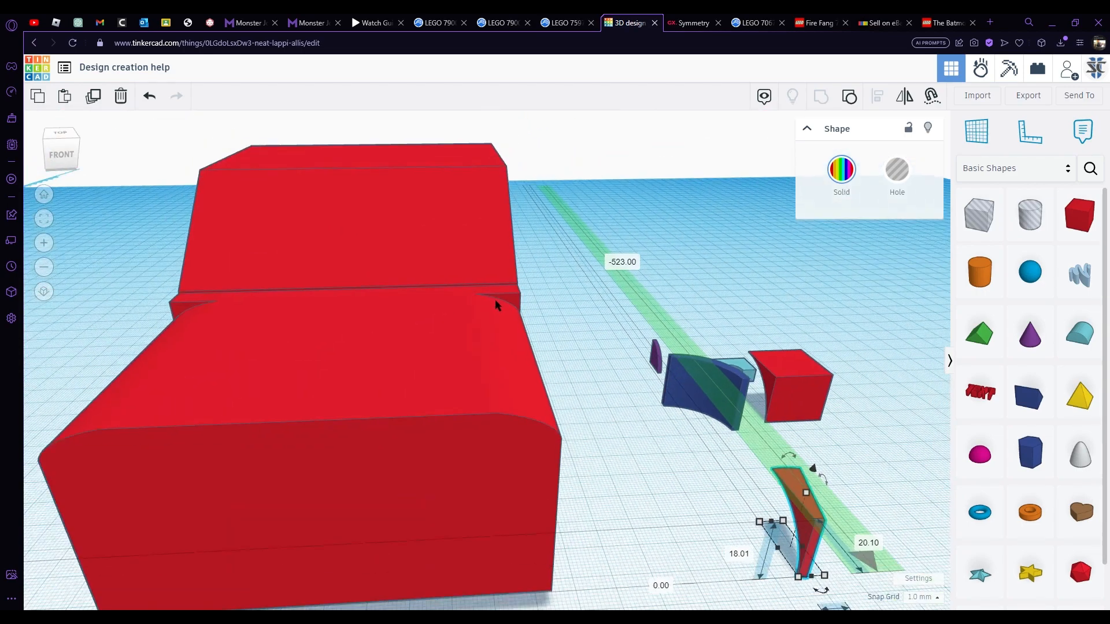
pyautogui.moveTo(772, 470); pyautogui.dragTo(411, 297, button='right')
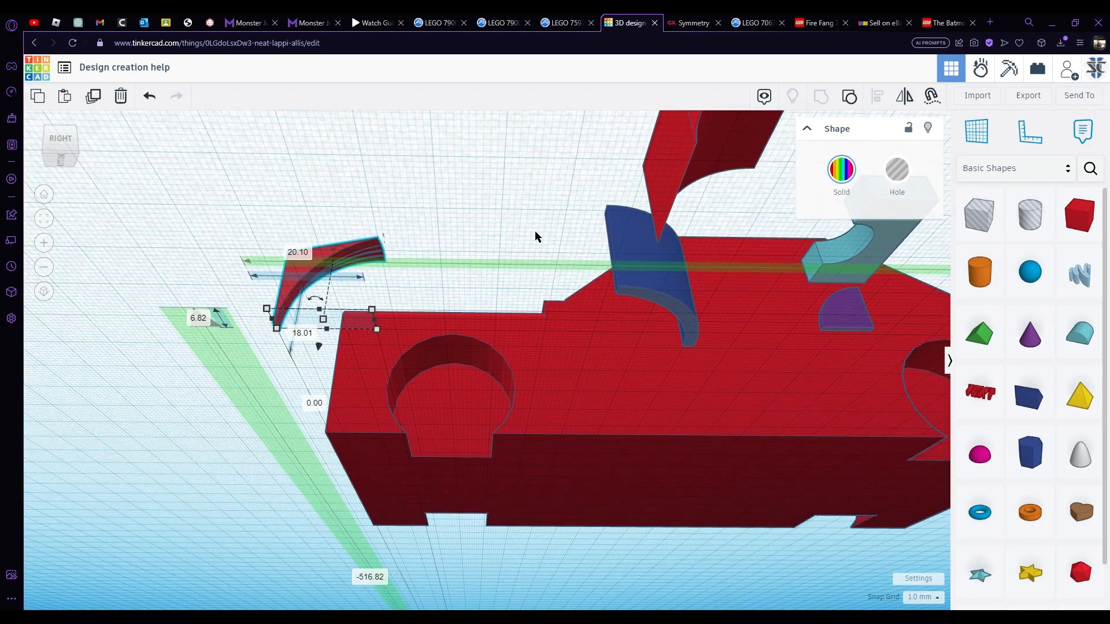
pyautogui.click(568, 412)
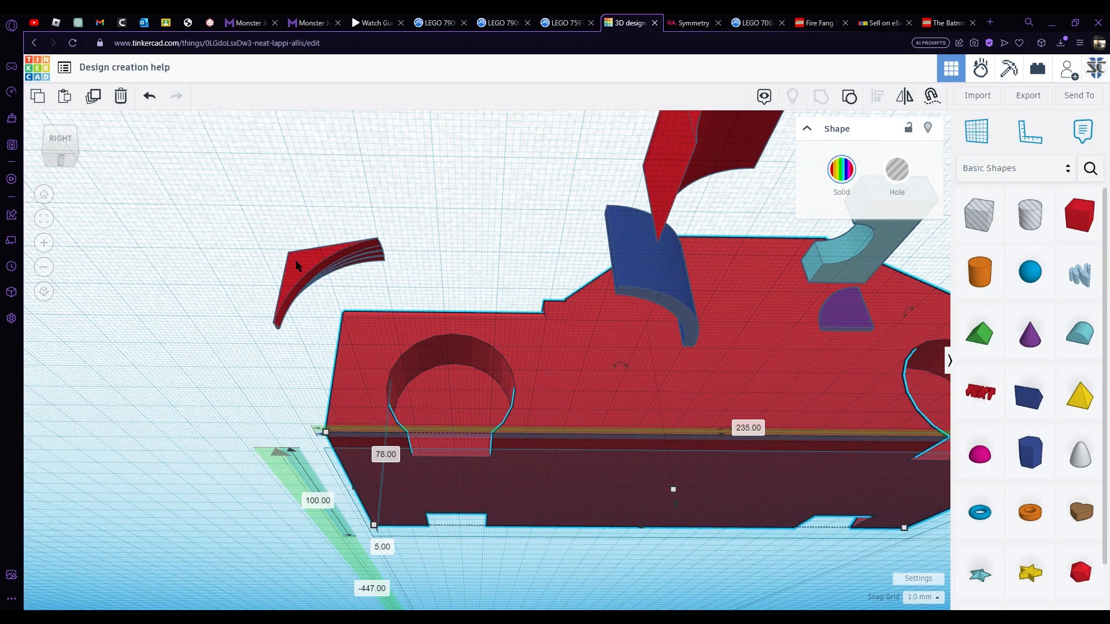
pyautogui.moveTo(296, 259); pyautogui.dragTo(722, 316, button='right')
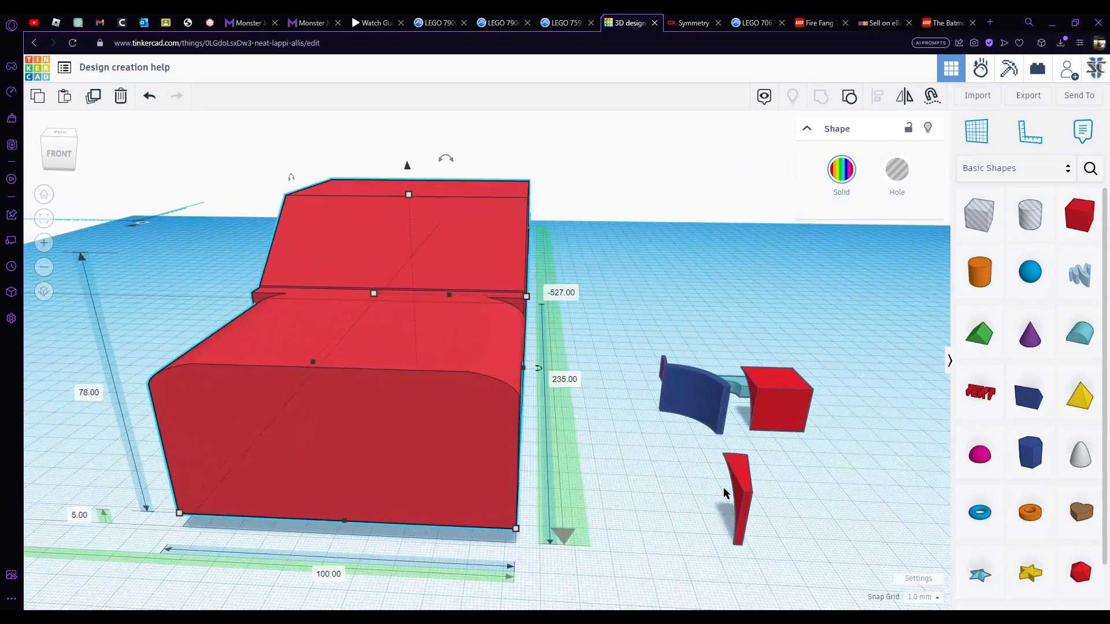
# Turn the curved fan piece into a hole, then delete it
pyautogui.click(750, 463)
pyautogui.press('h')
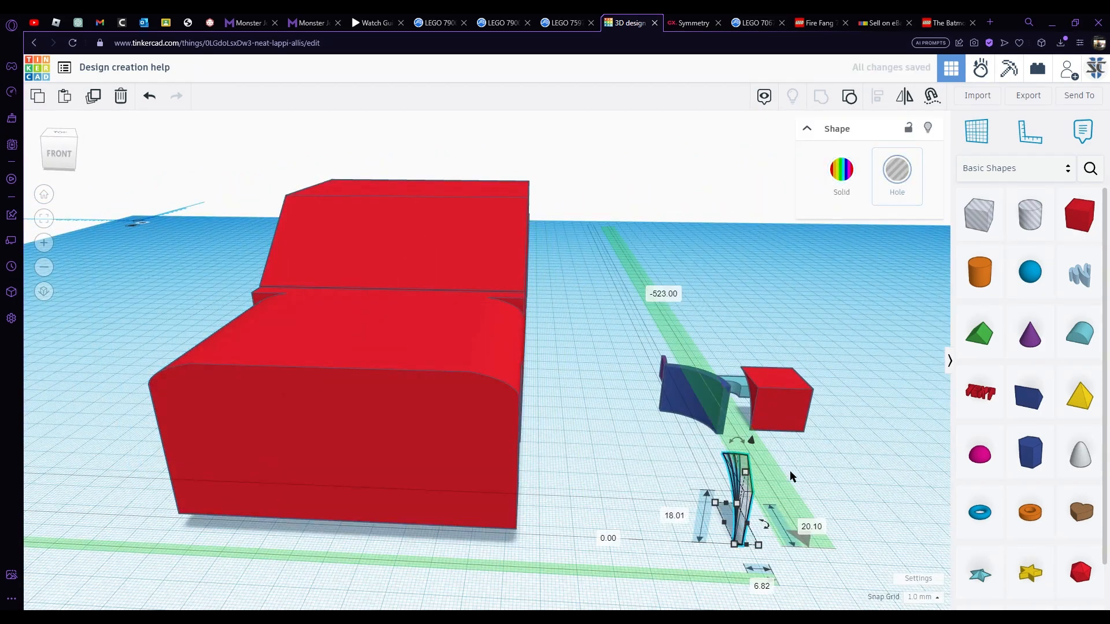
pyautogui.click(806, 445)
pyautogui.click(735, 503)
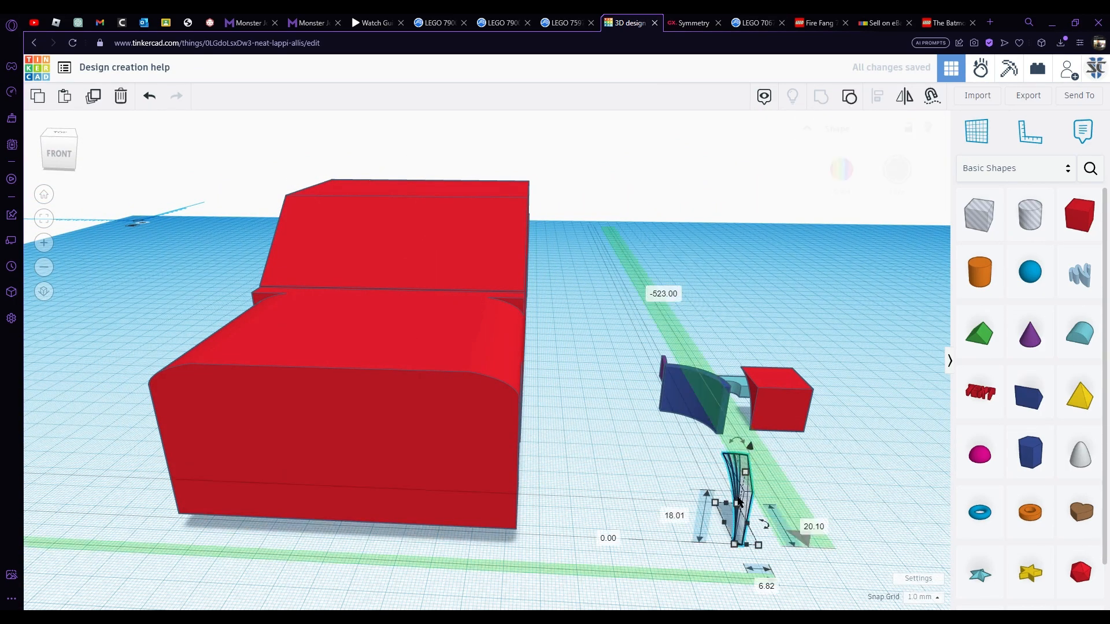
pyautogui.press('Delete')
# Duplicate the inner rounded corner piece and place the copy on the front of the hood using Cruise
pyautogui.click(503, 327)
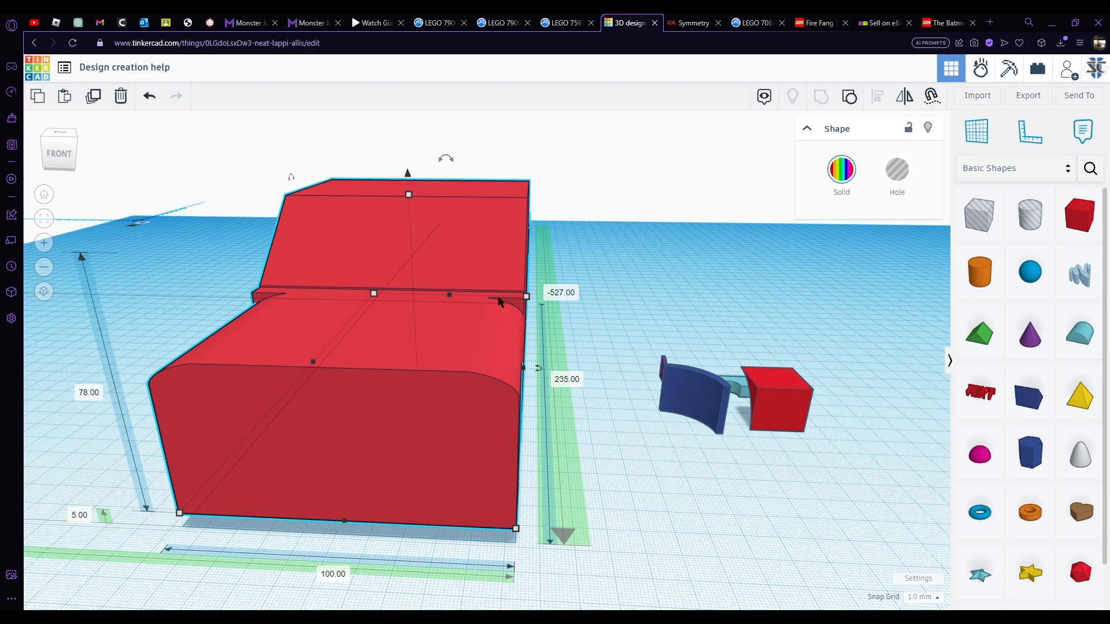
pyautogui.click(640, 365)
pyautogui.click(762, 400)
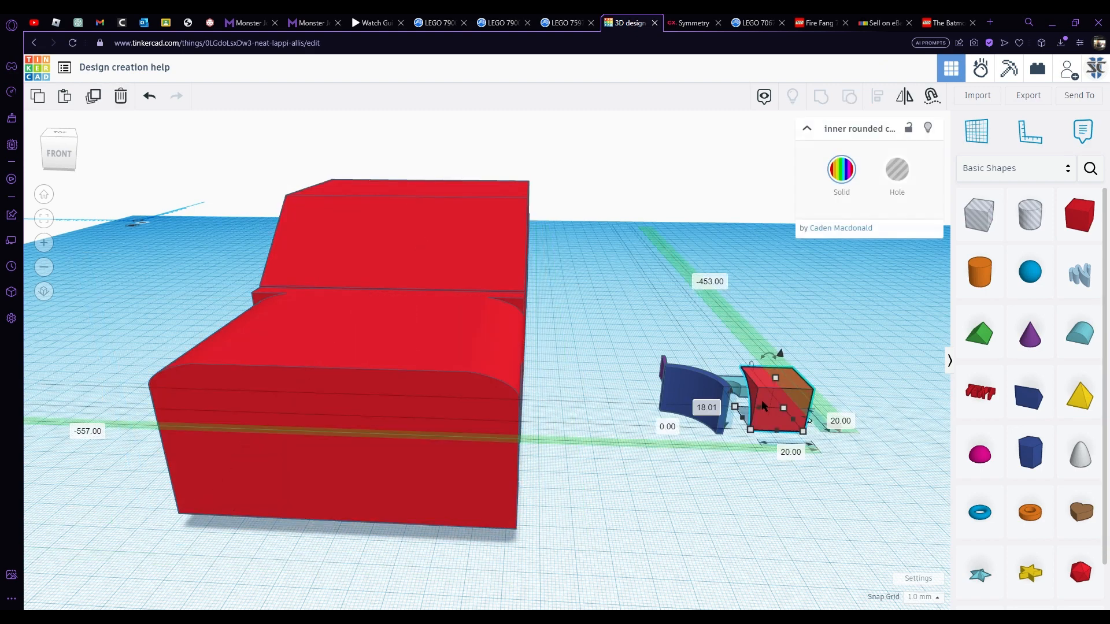
pyautogui.hotkey('shift', 'Right')
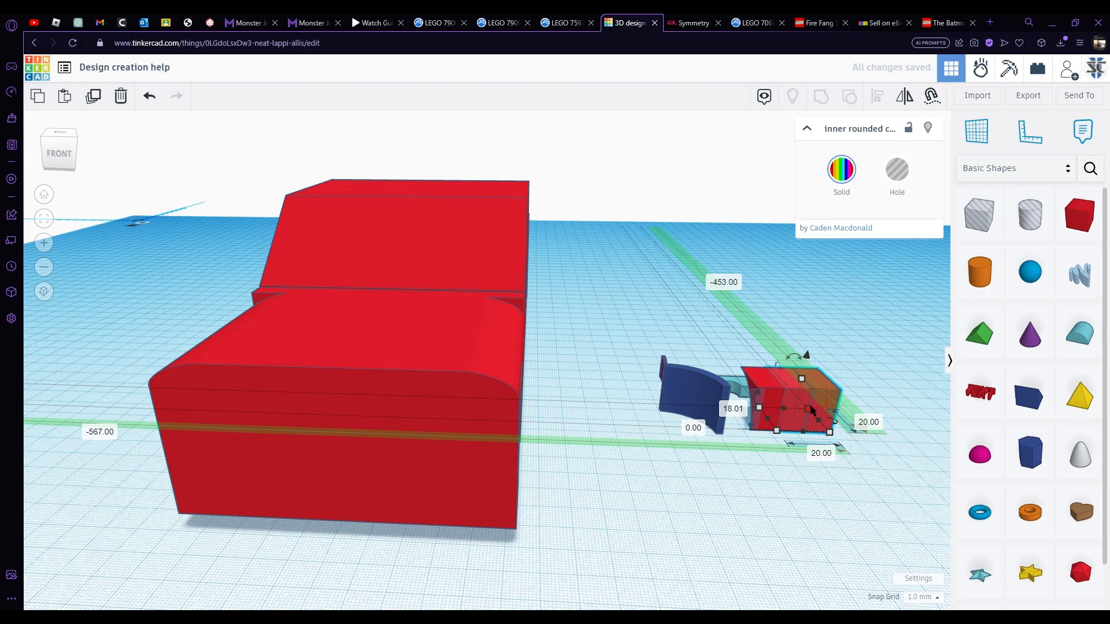
pyautogui.click(844, 387)
pyautogui.moveTo(813, 397); pyautogui.dragTo(335, 347)
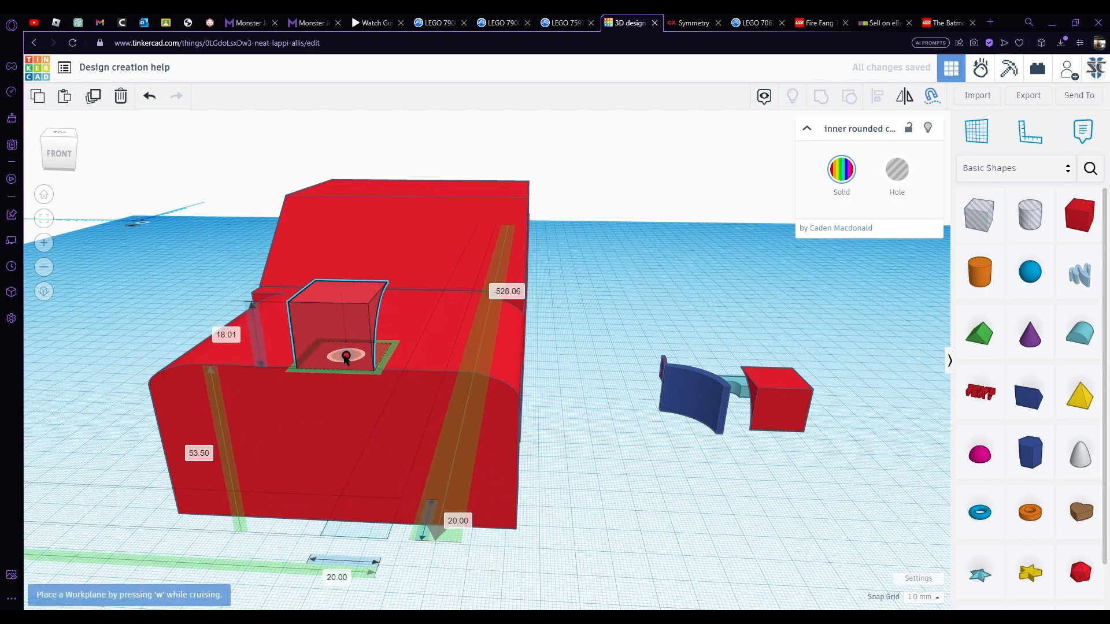
pyautogui.click(578, 319)
pyautogui.click(333, 313)
# Lower the copy as a hole to 36 mm above the workplane and stretch it to about 43.7 by 57.2 mm
pyautogui.moveTo(329, 258); pyautogui.dragTo(344, 324)
pyautogui.click(896, 169)
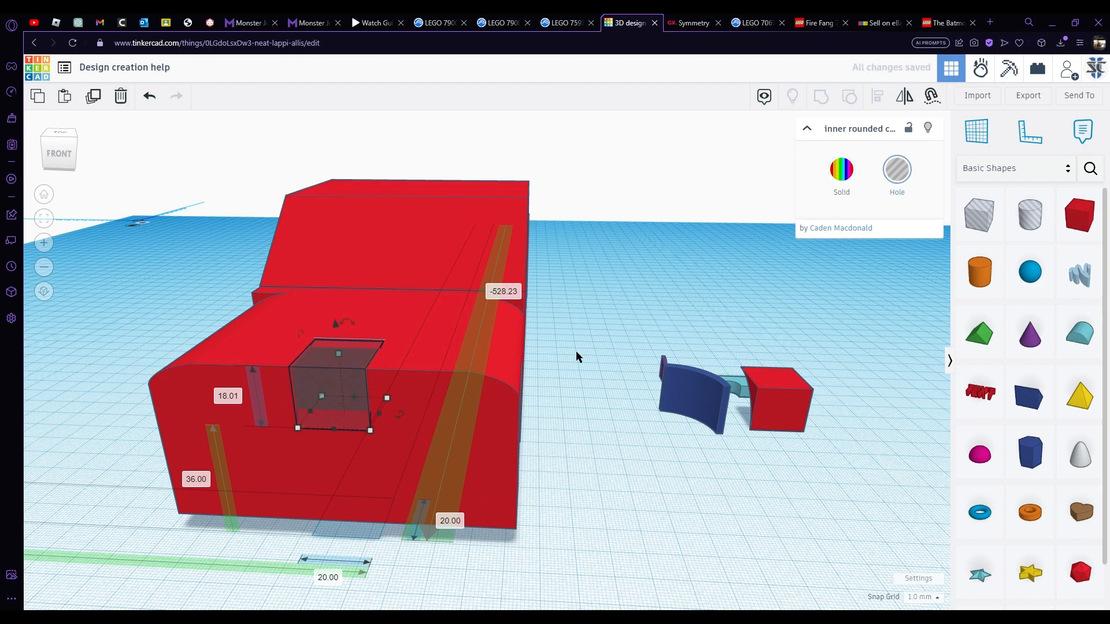
pyautogui.moveTo(384, 397); pyautogui.dragTo(470, 366)
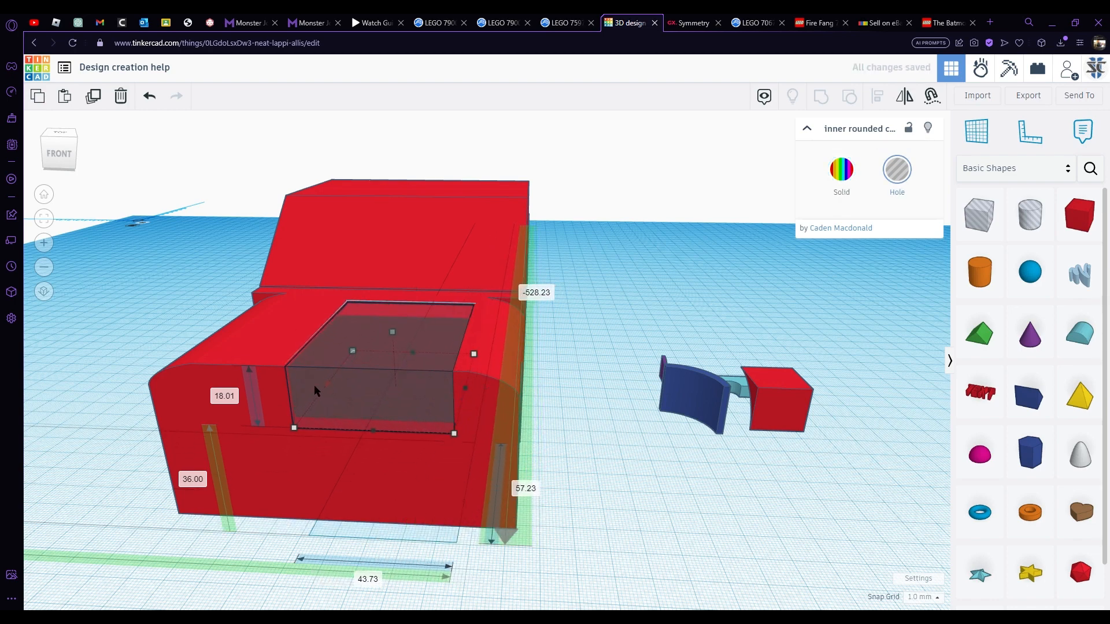
# Widen the hole on the front of the hood to 65 mm and centre it across the car's width
pyautogui.moveTo(317, 389); pyautogui.dragTo(263, 385)
pyautogui.moveTo(370, 382); pyautogui.dragTo(448, 492, button='right')
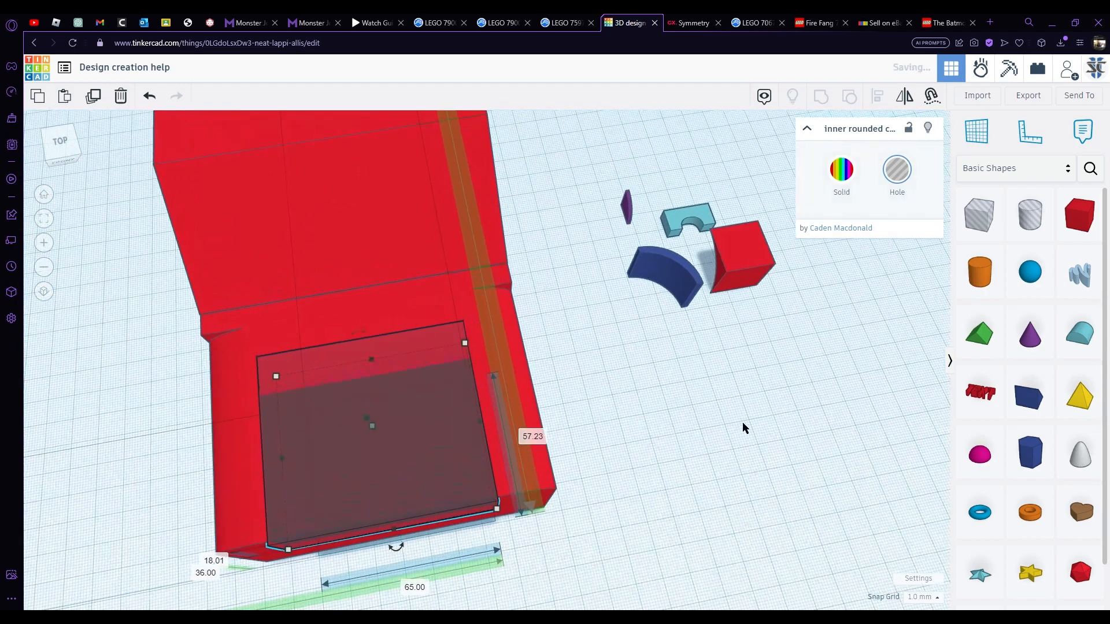
pyautogui.keyDown('shift'); pyautogui.click(518, 419); pyautogui.keyUp('shift')
pyautogui.click(881, 94)
pyautogui.scroll(-1, 444, 456)
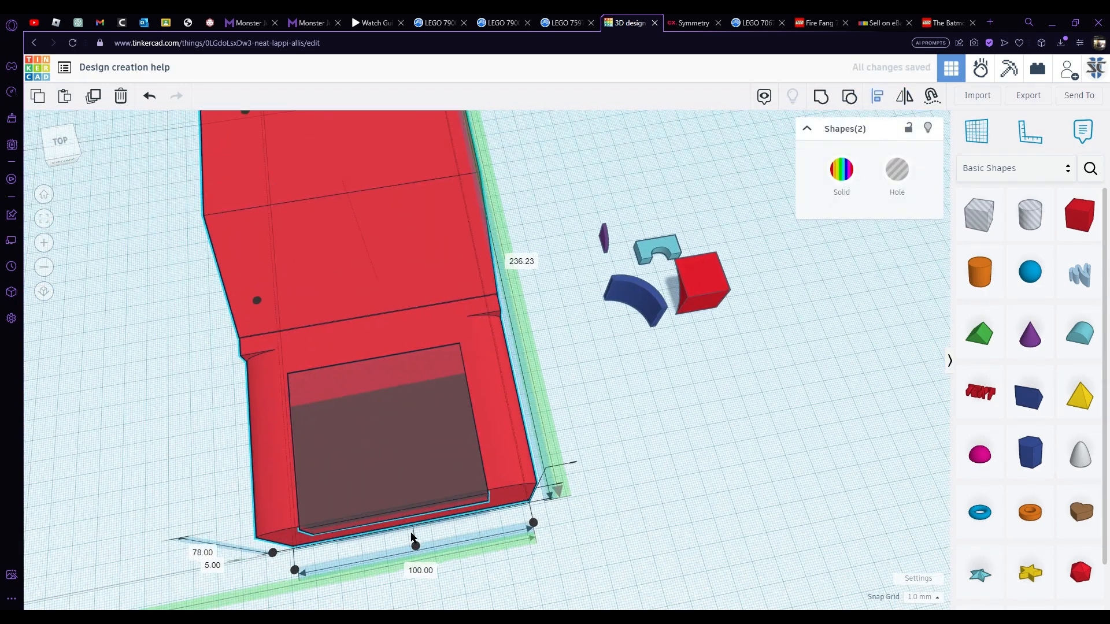
pyautogui.click(415, 546)
# Ungroup the car body and stretch both side corner holes back to the windshield, 74 mm long
pyautogui.click(521, 409)
pyautogui.click(521, 412)
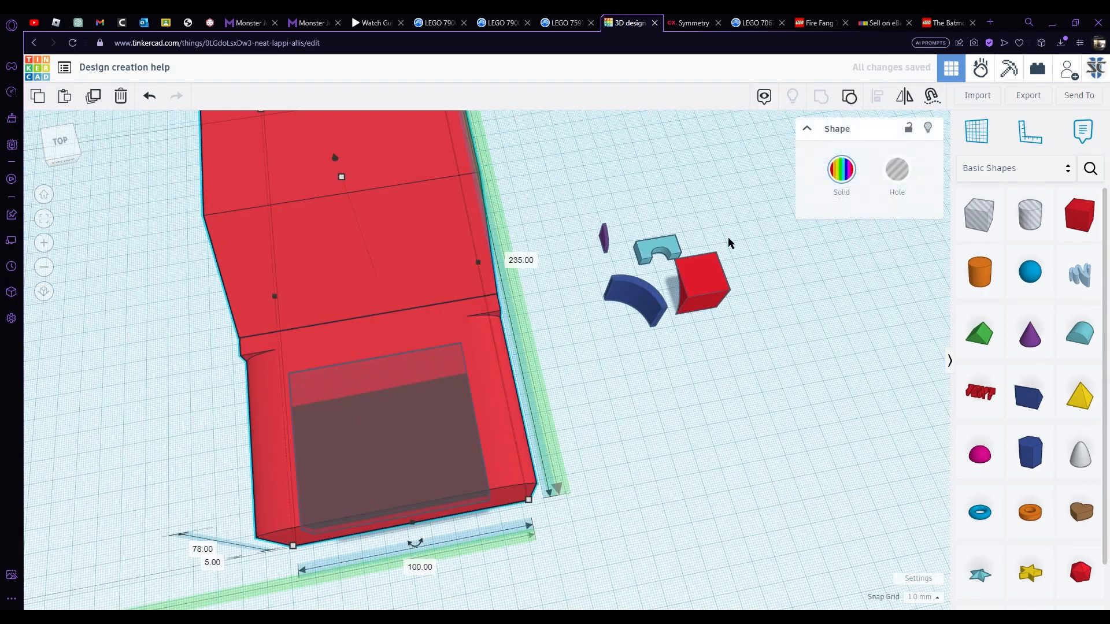
pyautogui.click(858, 93)
pyautogui.click(486, 342)
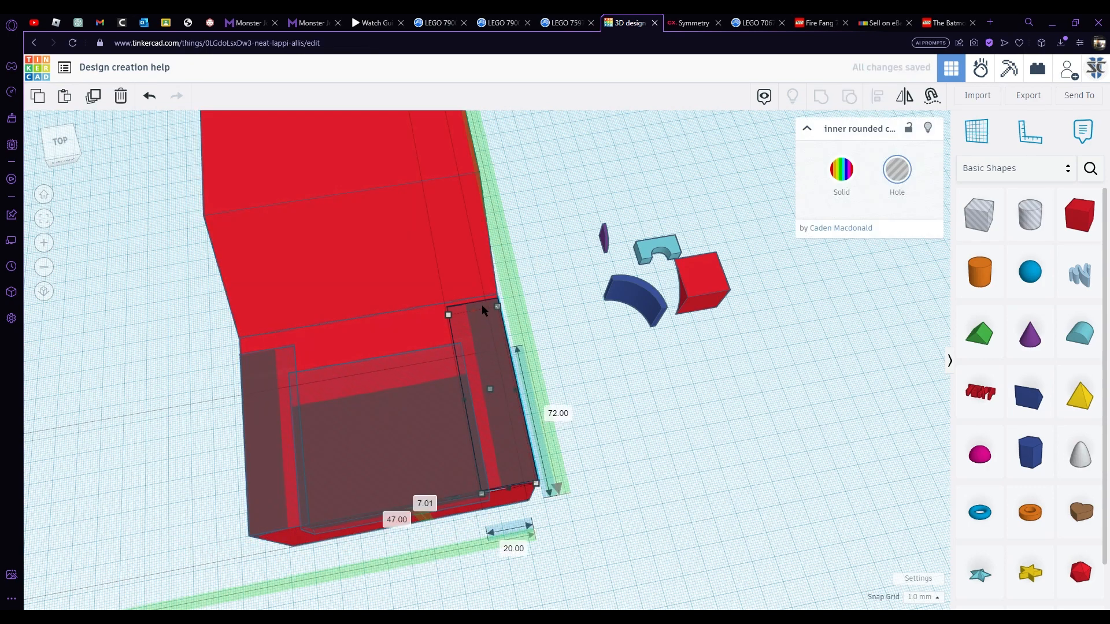
pyautogui.click(252, 374)
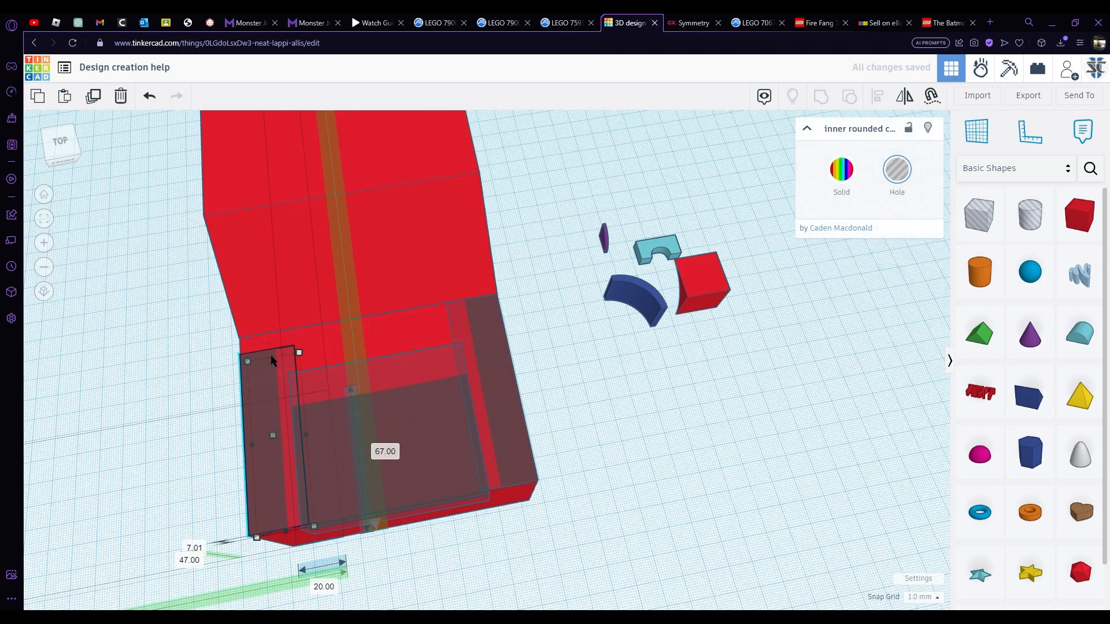
pyautogui.moveTo(272, 358); pyautogui.dragTo(276, 338)
# Group the car body with the front hood hole and both side corner holes
pyautogui.moveTo(394, 459); pyautogui.dragTo(258, 519)
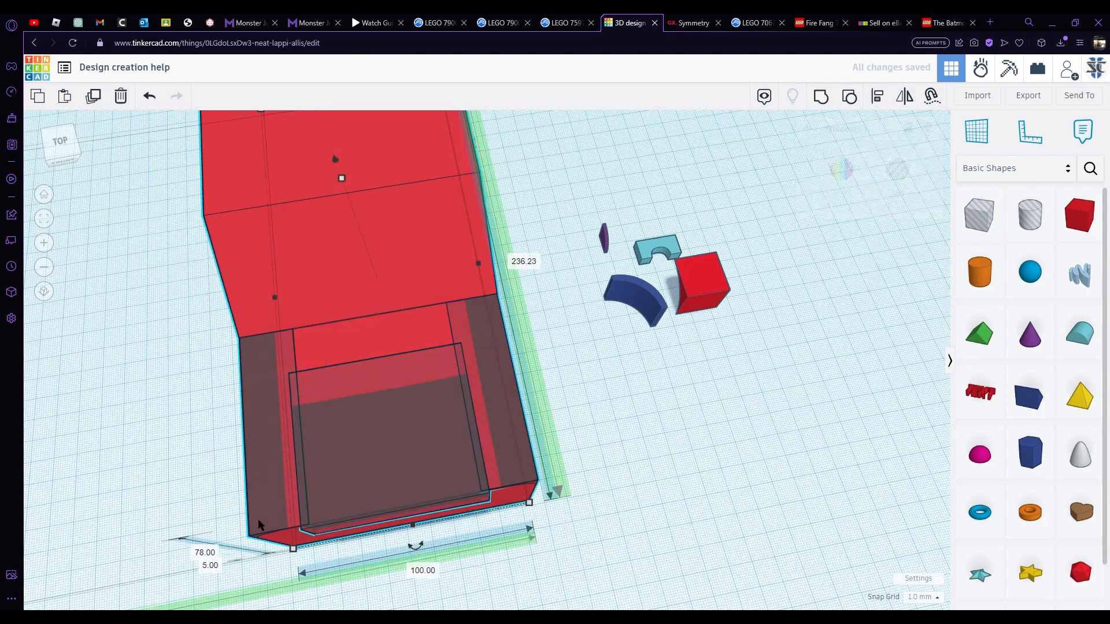
pyautogui.click(820, 97)
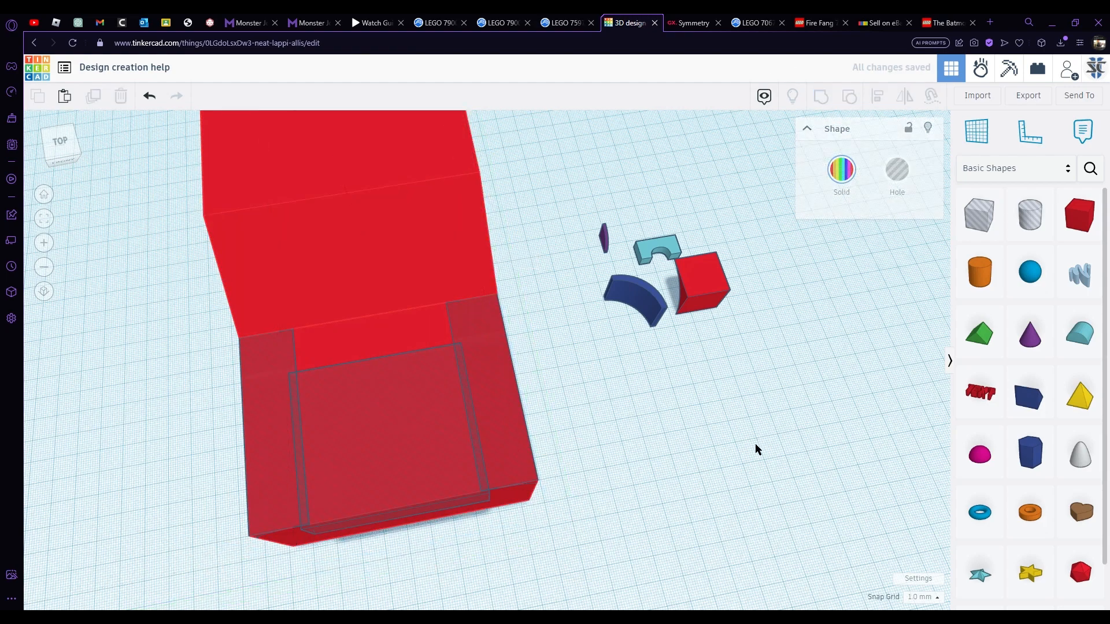
pyautogui.click(755, 444)
pyautogui.moveTo(755, 444); pyautogui.dragTo(955, 283, button='right')
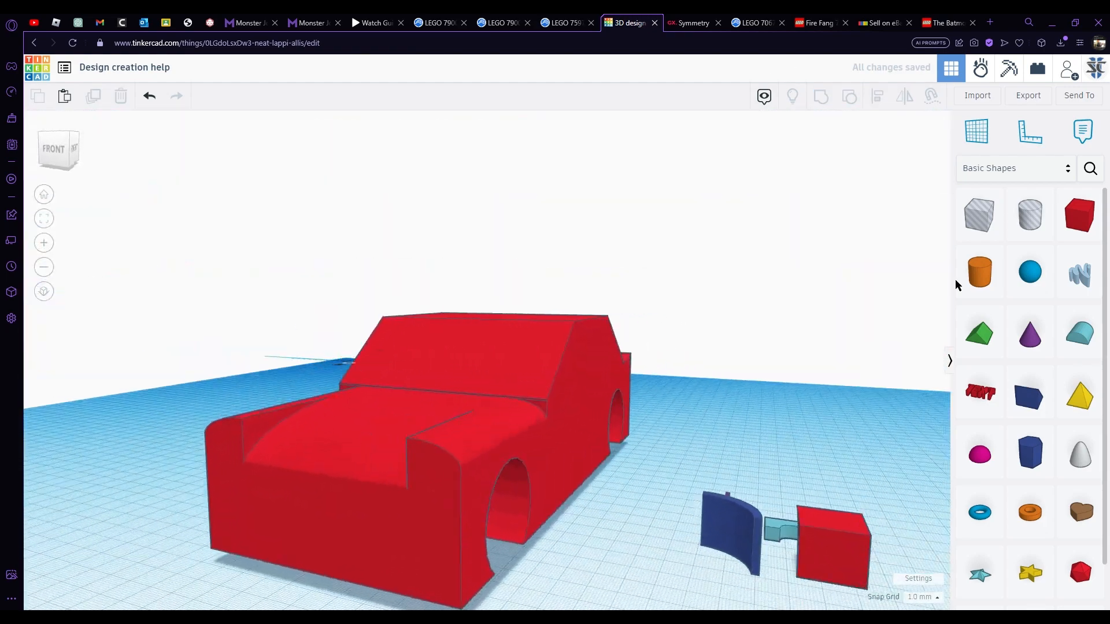
pyautogui.moveTo(821, 472); pyautogui.dragTo(715, 486, button='right')
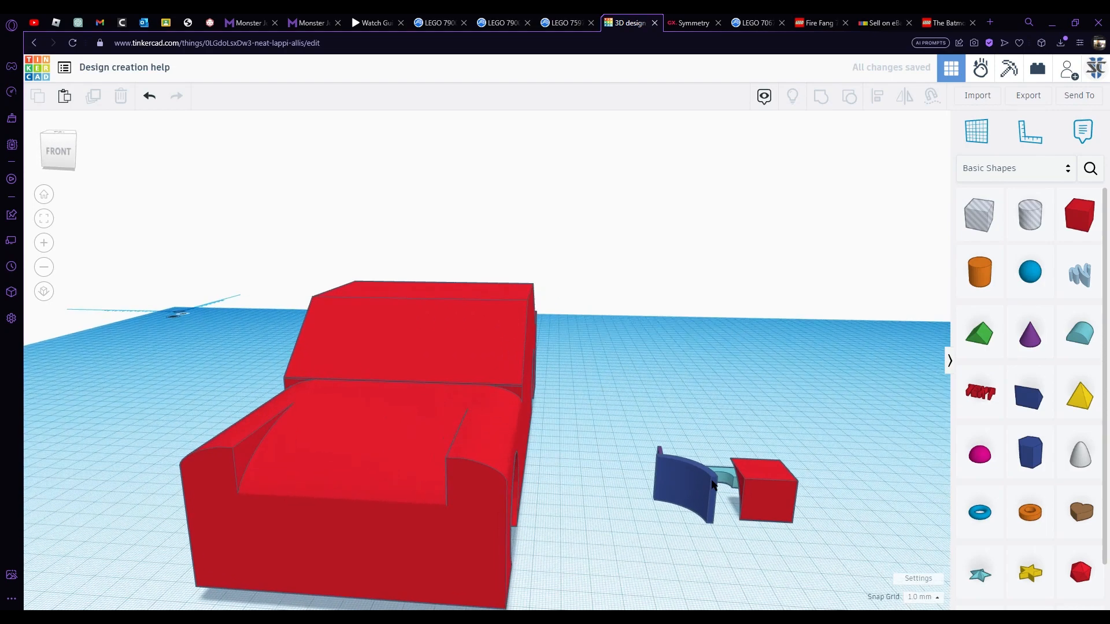
# Turn a copy of the red inner rounded corner piece into a hole and move it to the front of the car
pyautogui.click(758, 489)
pyautogui.hotkey('shift', 'Right')
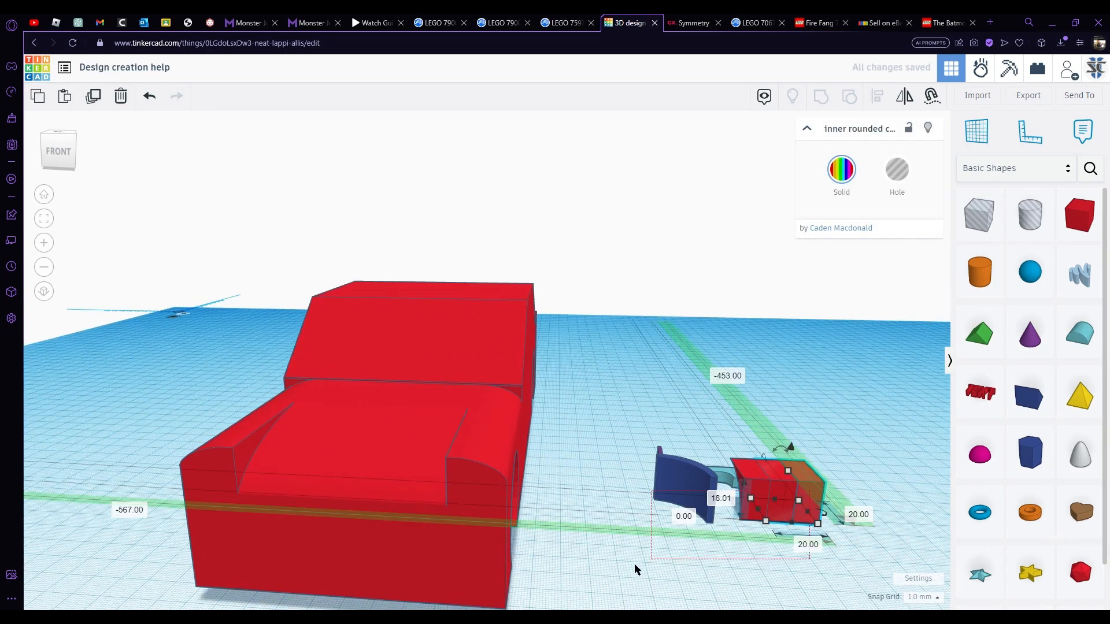
pyautogui.keyDown('shift'); pyautogui.moveTo(635, 565); pyautogui.dragTo(630, 567); pyautogui.keyUp('shift')
pyautogui.click(897, 439)
pyautogui.moveTo(809, 491); pyautogui.dragTo(443, 493)
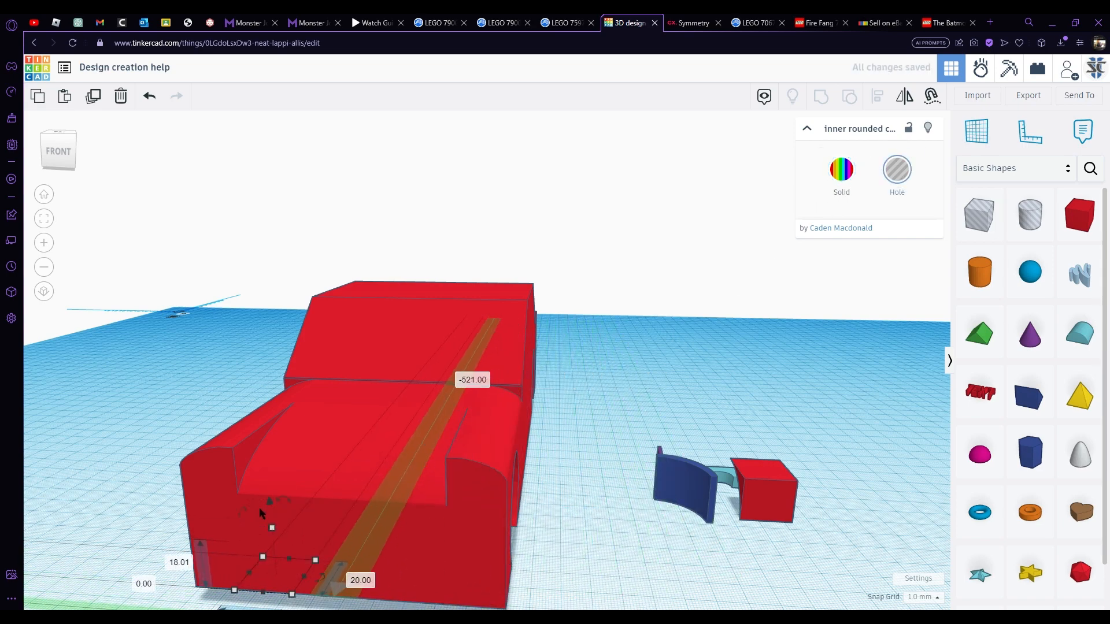
# Reduce the hole's height to 5 mm and raise it 49 mm above the workplane, onto the hood's front corner
pyautogui.moveTo(268, 368); pyautogui.dragTo(270, 360)
pyautogui.moveTo(316, 437); pyautogui.dragTo(287, 431)
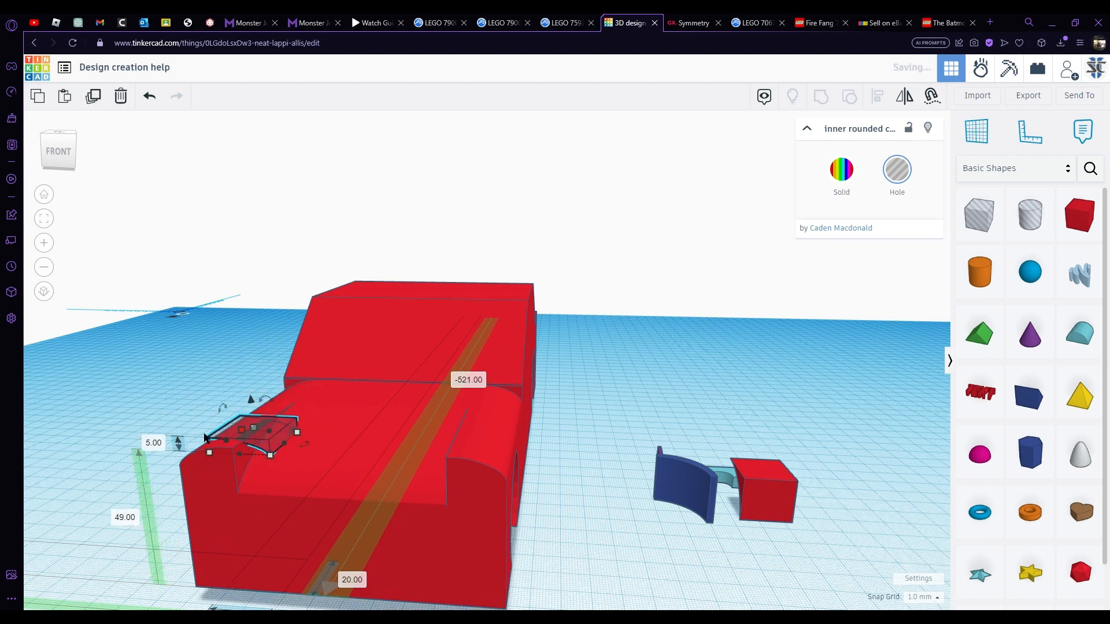
pyautogui.moveTo(237, 449); pyautogui.dragTo(247, 451)
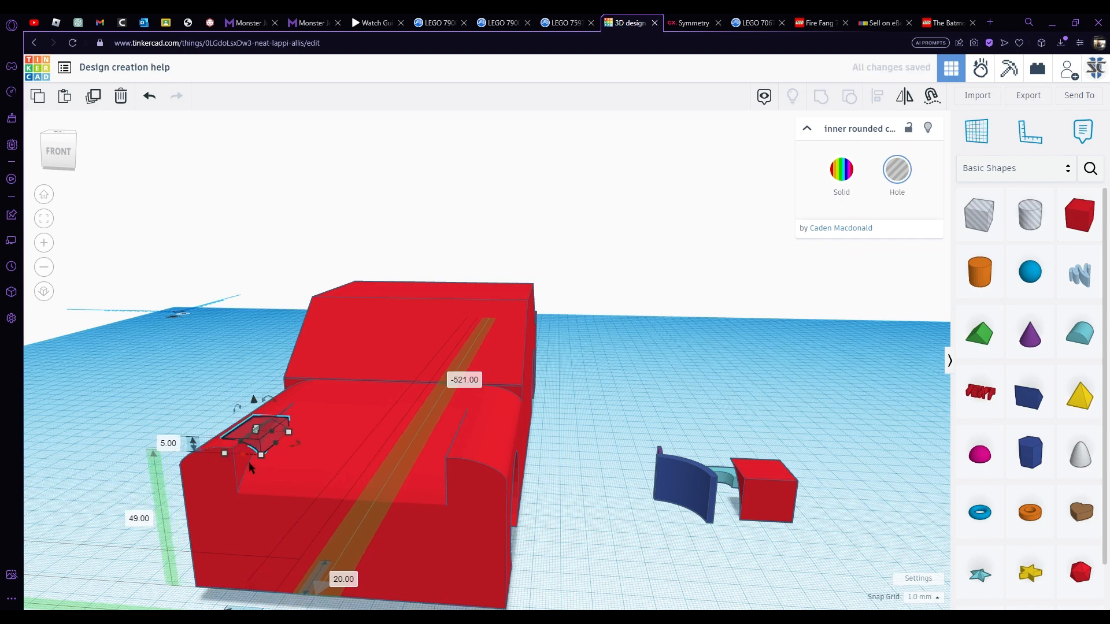
# Ungroup the car and narrow both long side corner holes on the hood to about 13 mm
pyautogui.click(396, 411)
pyautogui.click(851, 97)
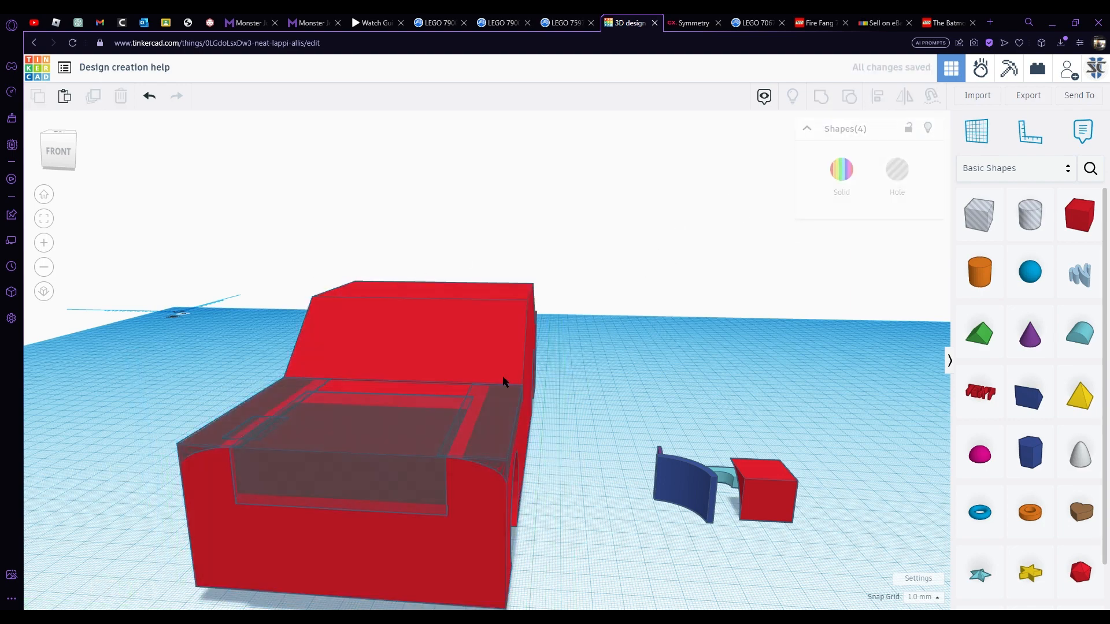
pyautogui.click(474, 442)
pyautogui.moveTo(455, 433); pyautogui.dragTo(484, 437)
pyautogui.moveTo(311, 444); pyautogui.dragTo(332, 421, button='right')
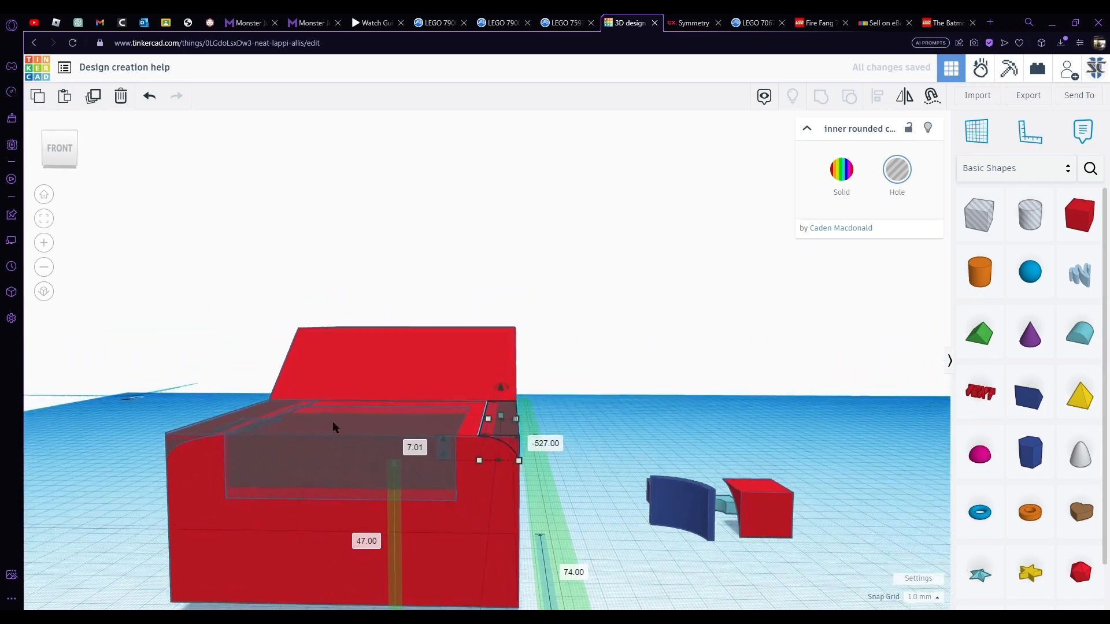
pyautogui.moveTo(535, 491); pyautogui.dragTo(511, 613, button='right')
pyautogui.click(245, 413)
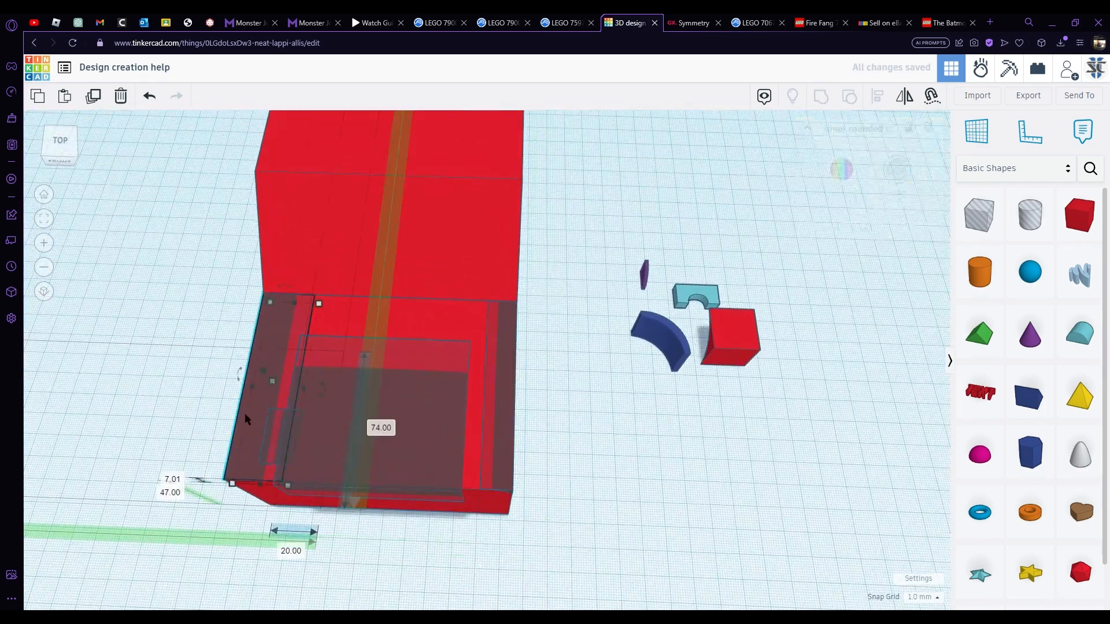
pyautogui.moveTo(298, 387); pyautogui.dragTo(291, 365)
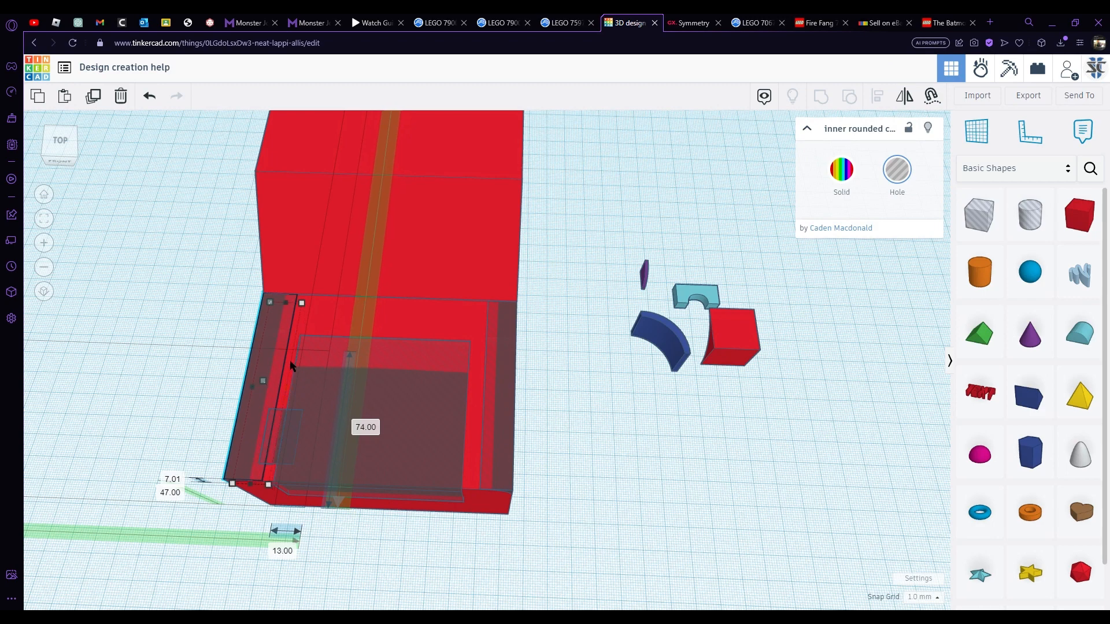
# Regroup the car body with its front hole and both narrowed side holes, leaving the small corner hole separate
pyautogui.click(172, 281)
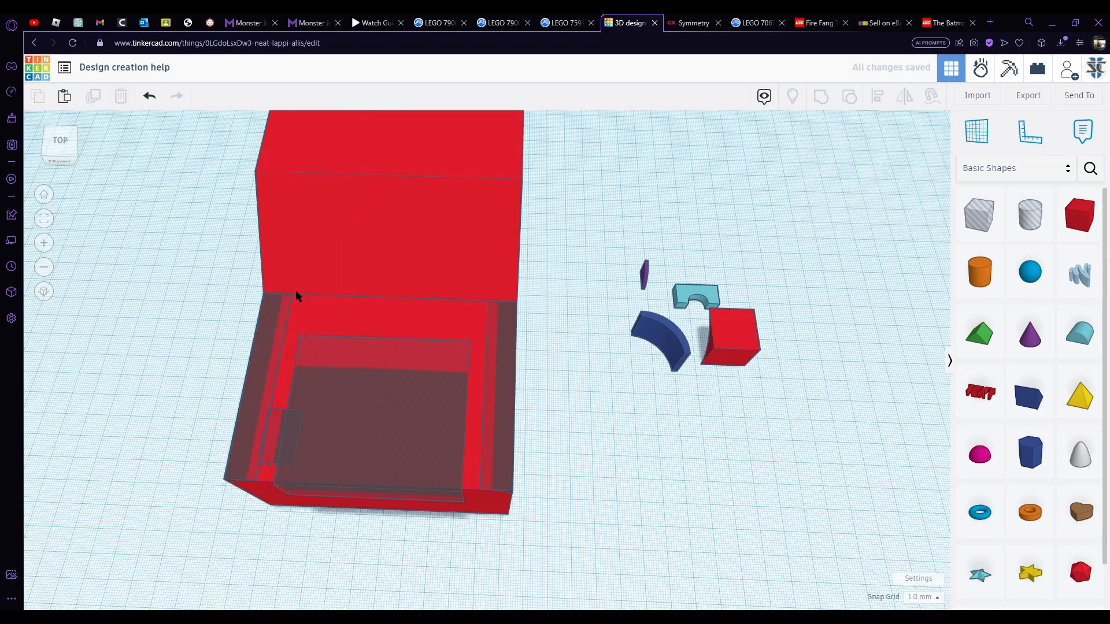
pyautogui.moveTo(214, 230); pyautogui.dragTo(529, 353)
pyautogui.click(716, 212)
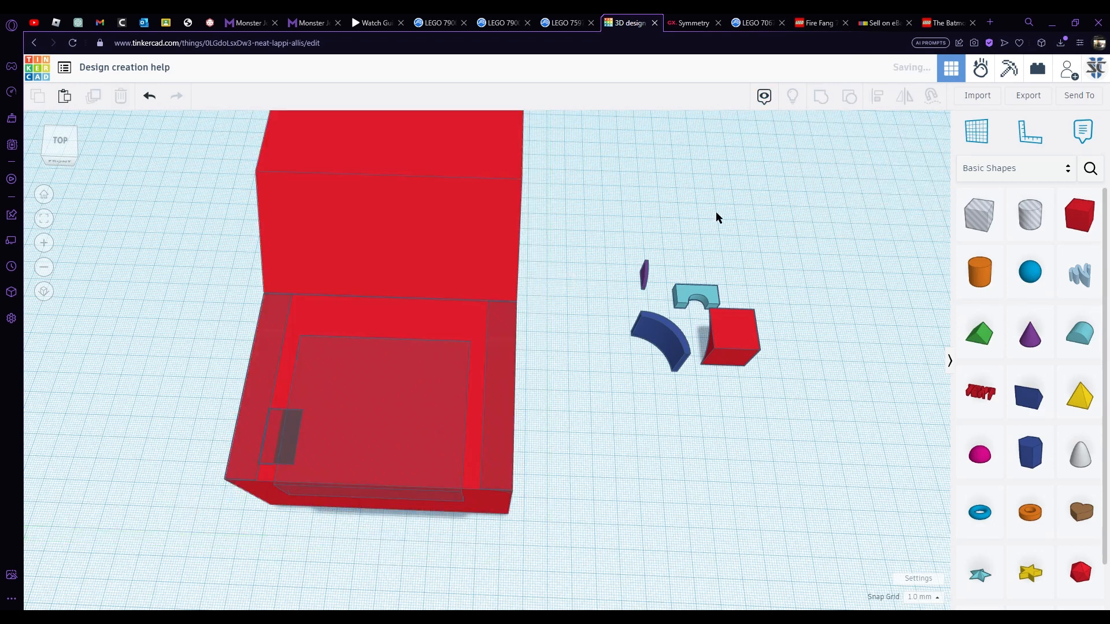
# Resize the small corner hole on the hood to 14 by 46 mm and fit it along the raised side edge
pyautogui.click(467, 450)
pyautogui.moveTo(467, 450); pyautogui.dragTo(338, 354, button='right')
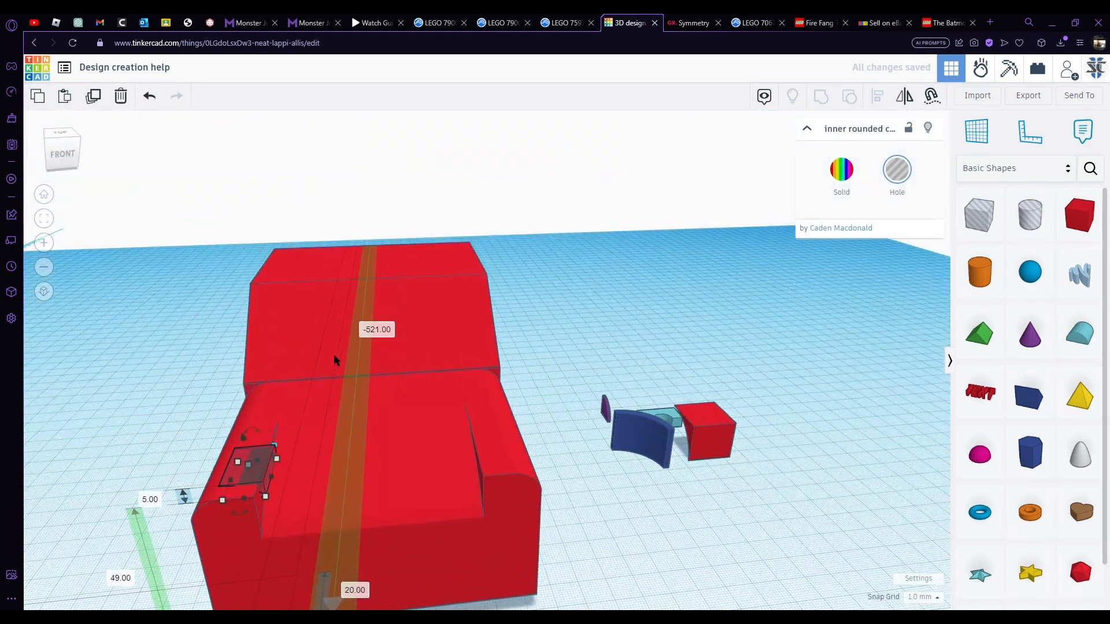
pyautogui.scroll(5, 334, 355)
pyautogui.moveTo(234, 489); pyautogui.dragTo(228, 502)
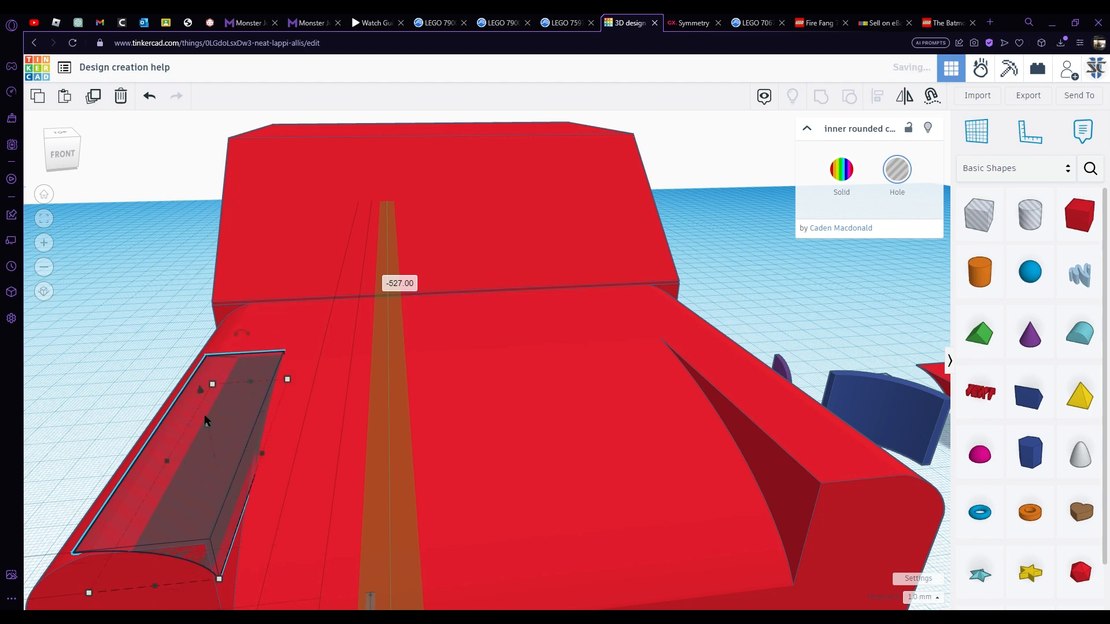
pyautogui.moveTo(168, 459); pyautogui.dragTo(192, 389, button='right')
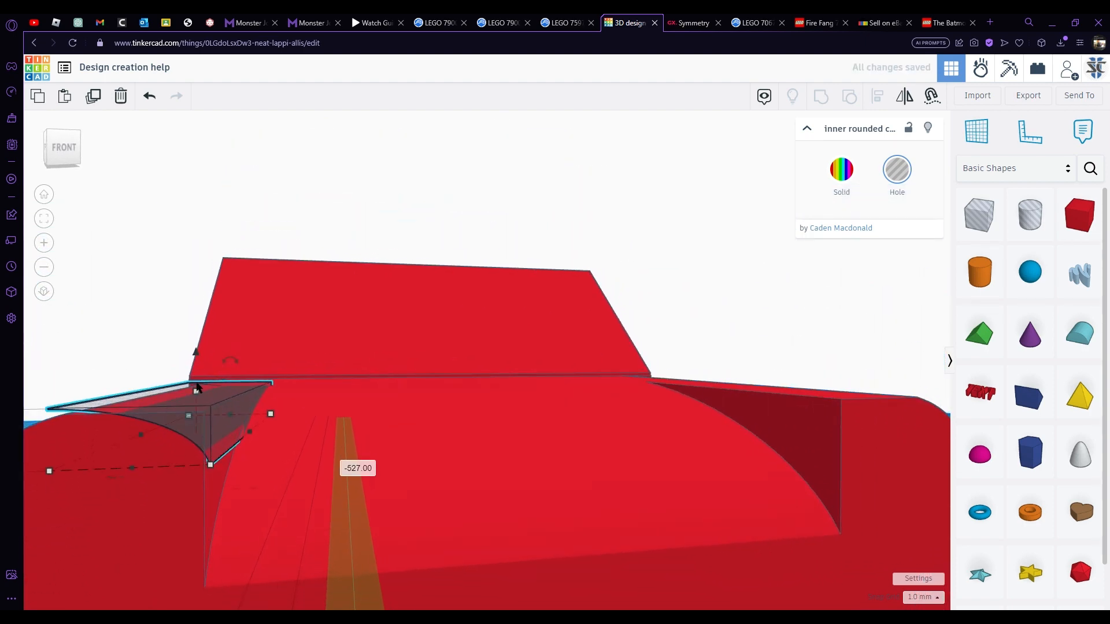
pyautogui.moveTo(128, 433); pyautogui.dragTo(477, 255, button='right')
pyautogui.click(475, 257)
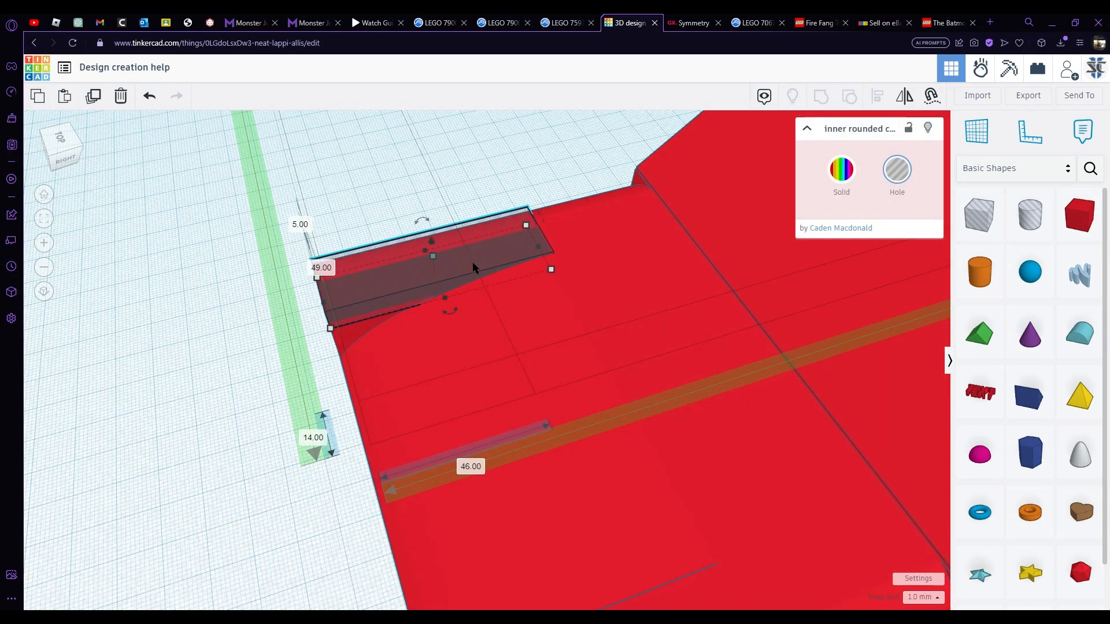
# Try cutting the raised hood edge by grouping the small corner hole with the car body, and ungroup them again
pyautogui.click(429, 325)
pyautogui.keyDown('shift'); pyautogui.click(457, 279); pyautogui.keyUp('shift')
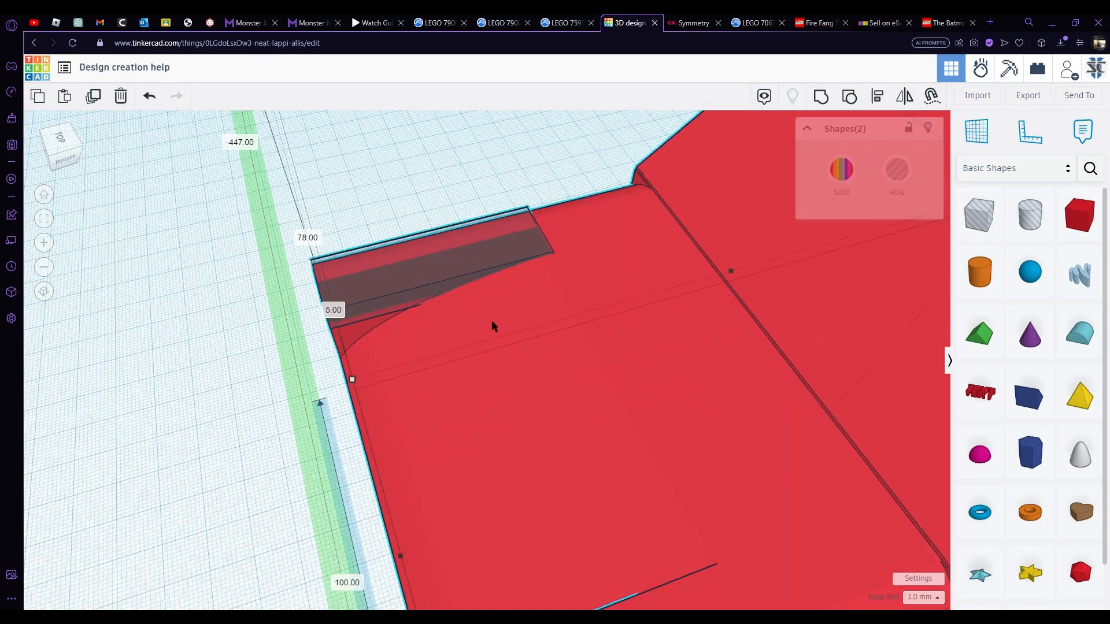
pyautogui.click(820, 97)
pyautogui.moveTo(727, 112); pyautogui.dragTo(451, 381, button='right')
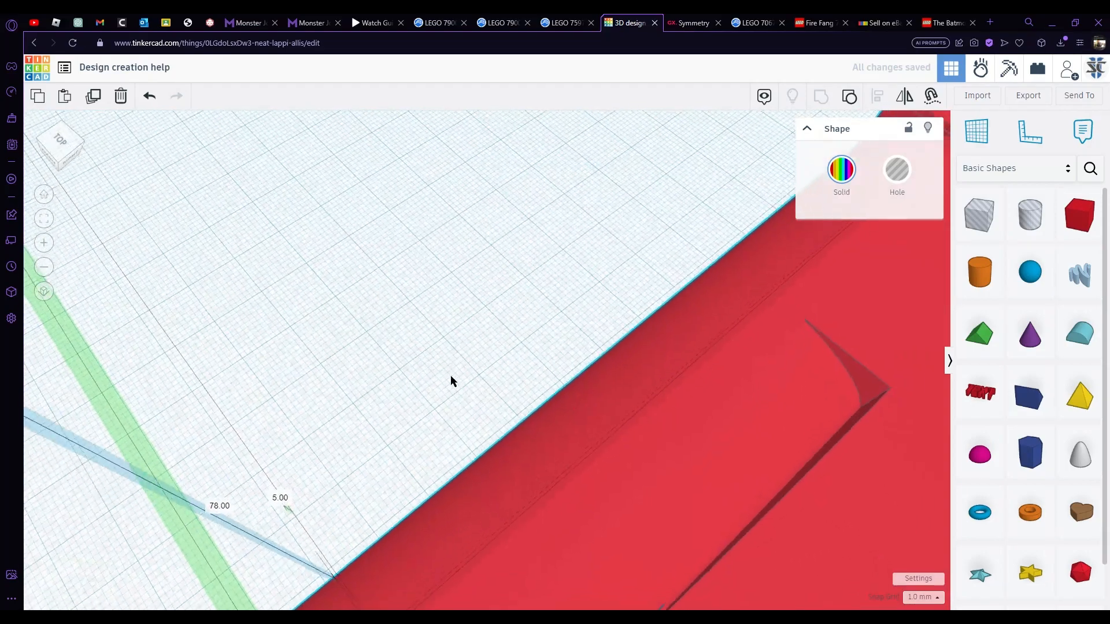
pyautogui.click(68, 159)
pyautogui.click(61, 138)
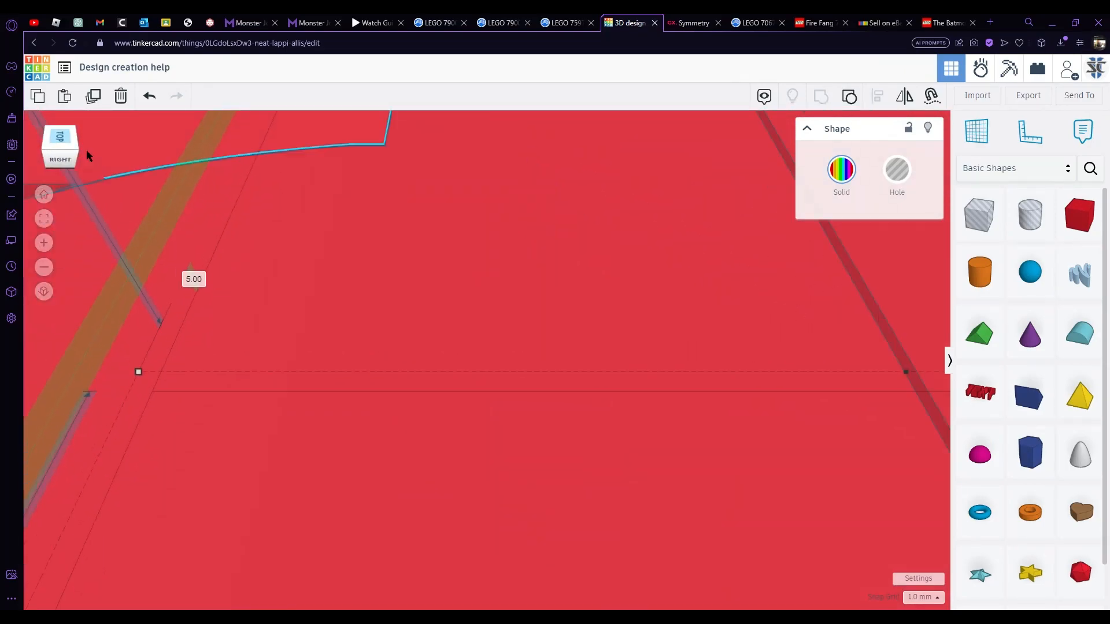
pyautogui.moveTo(461, 380); pyautogui.dragTo(820, 385, button='right')
pyautogui.moveTo(752, 378); pyautogui.dragTo(258, 347, button='middle')
pyautogui.moveTo(258, 347); pyautogui.dragTo(485, 371, button='right')
pyautogui.scroll(-2, 485, 372)
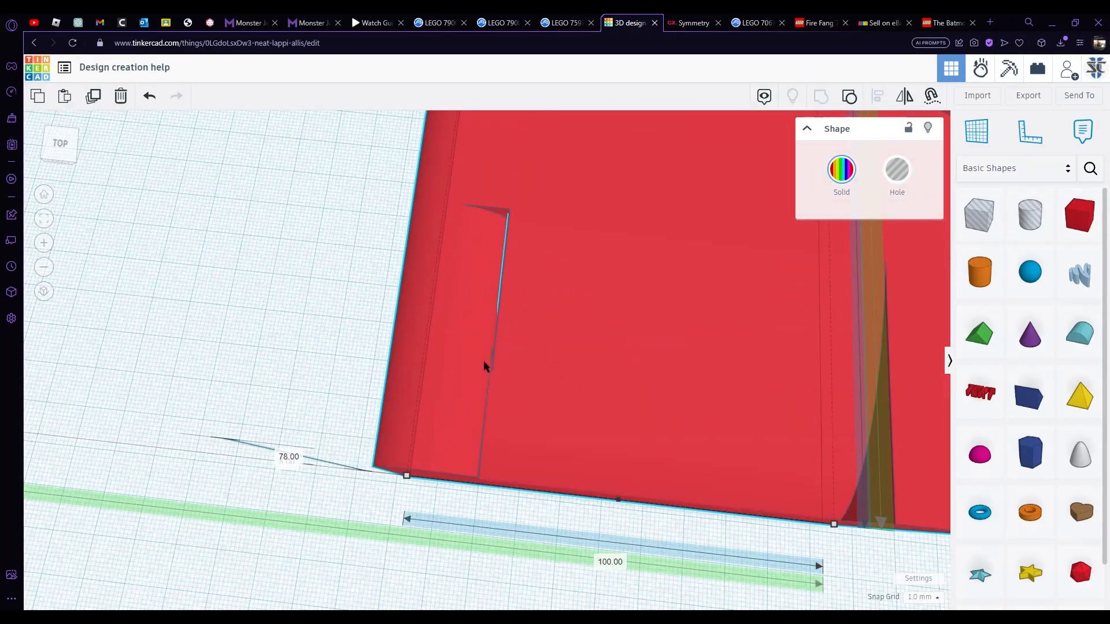
pyautogui.click(848, 97)
# Duplicate the car body beside the original and move the small corner hole onto the matching corner of the separate body
pyautogui.click(390, 284)
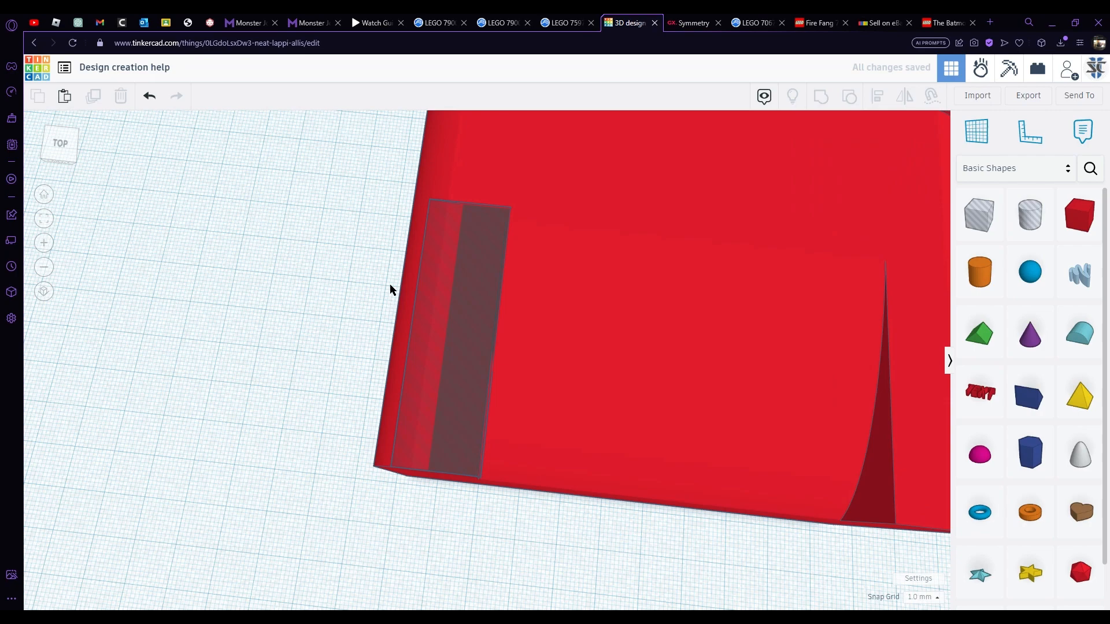
pyautogui.click(472, 311)
pyautogui.click(622, 233)
pyautogui.scroll(-5, 251, 245)
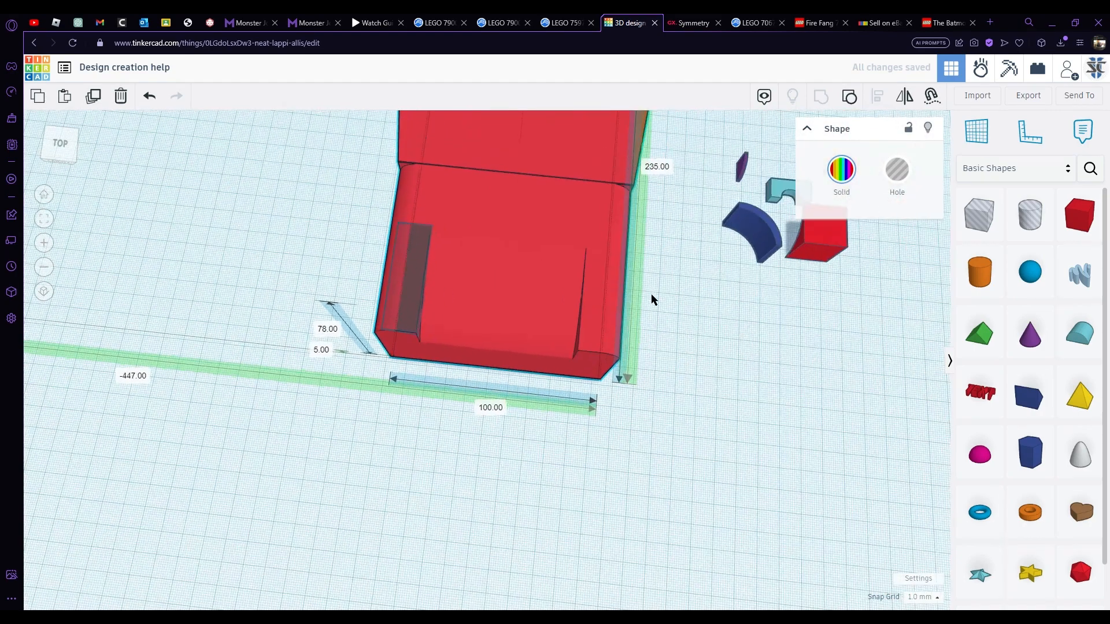
pyautogui.moveTo(651, 295); pyautogui.dragTo(638, 405, button='middle')
pyautogui.scroll(-3, 638, 405)
pyautogui.moveTo(490, 389); pyautogui.dragTo(632, 396)
pyautogui.hotkey('ctrl', 'z')
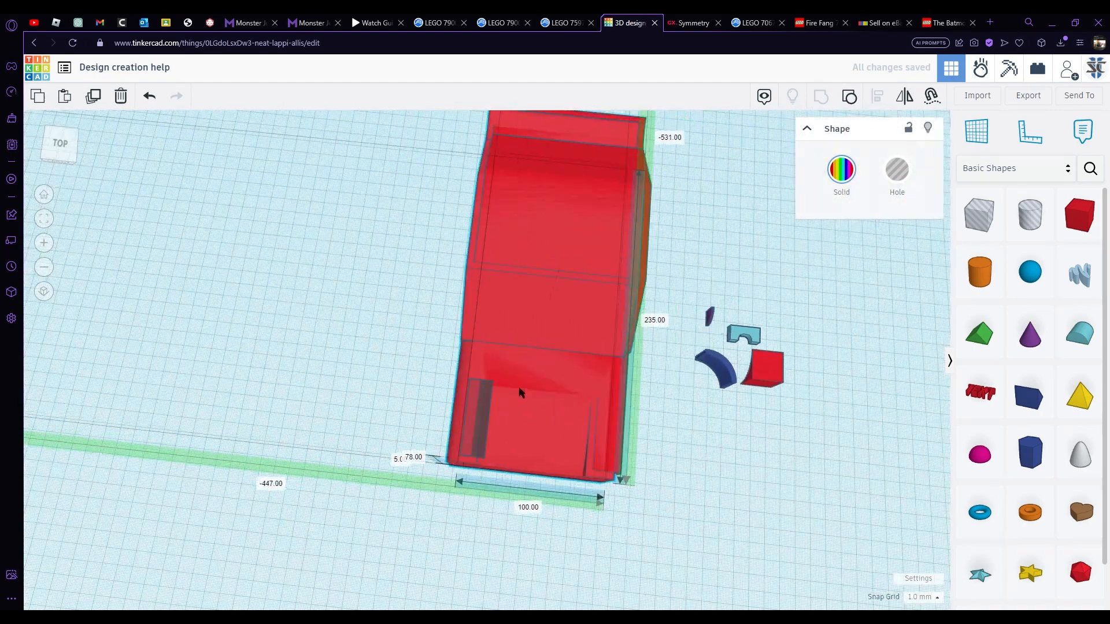
pyautogui.moveTo(519, 393); pyautogui.dragTo(290, 384)
pyautogui.moveTo(467, 427); pyautogui.dragTo(233, 420)
pyautogui.scroll(2, 232, 417)
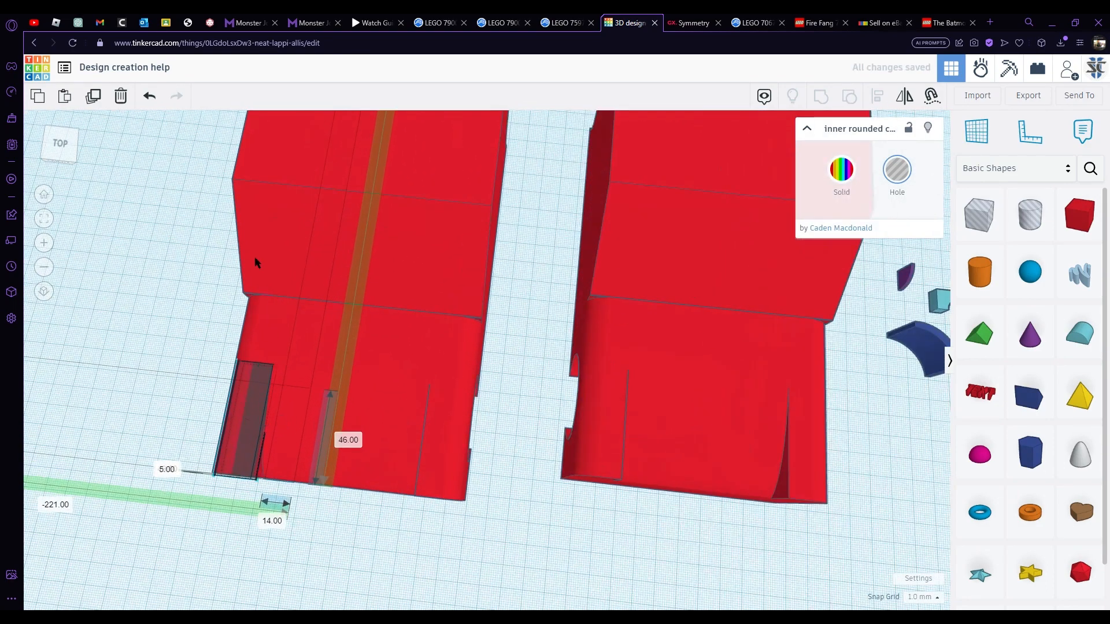
# Turn the car body under the small corner piece into a hole and make the corner piece solid
pyautogui.click(254, 261)
pyautogui.press('h')
pyautogui.click(249, 428)
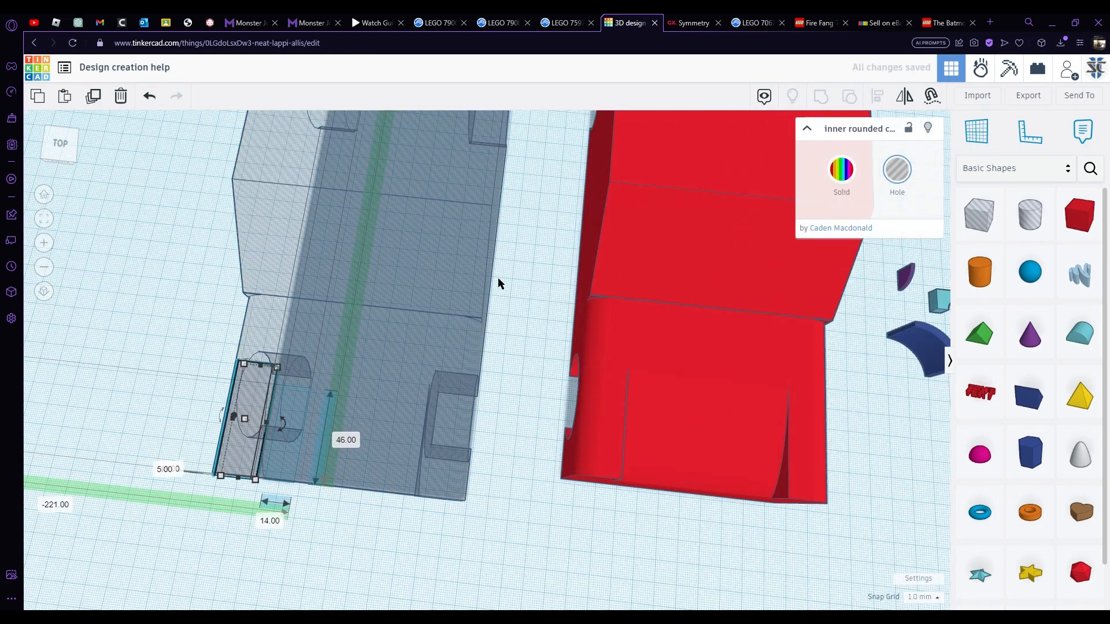
pyautogui.click(842, 169)
pyautogui.click(737, 459)
# Inspect from the front and from above how the solid corner piece sits on the transparent car body
pyautogui.scroll(2, 51, 431)
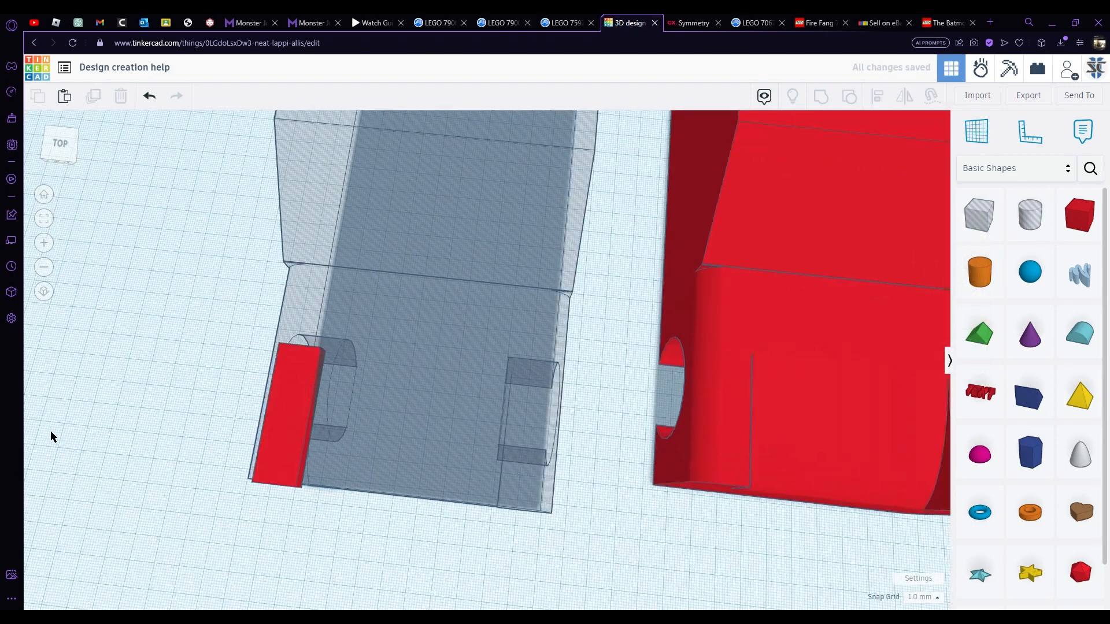
pyautogui.moveTo(310, 396); pyautogui.dragTo(313, 277, button='right')
pyautogui.click(318, 224)
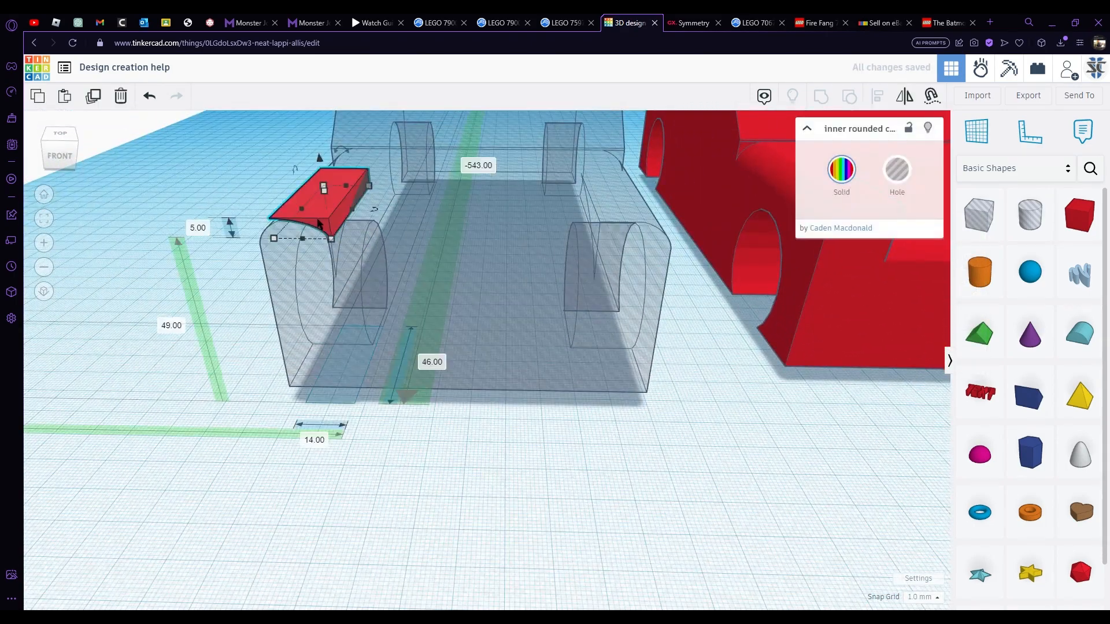
pyautogui.moveTo(318, 224); pyautogui.dragTo(796, 330, button='right')
pyautogui.moveTo(780, 295); pyautogui.dragTo(673, 378, button='middle')
pyautogui.scroll(6, 674, 381)
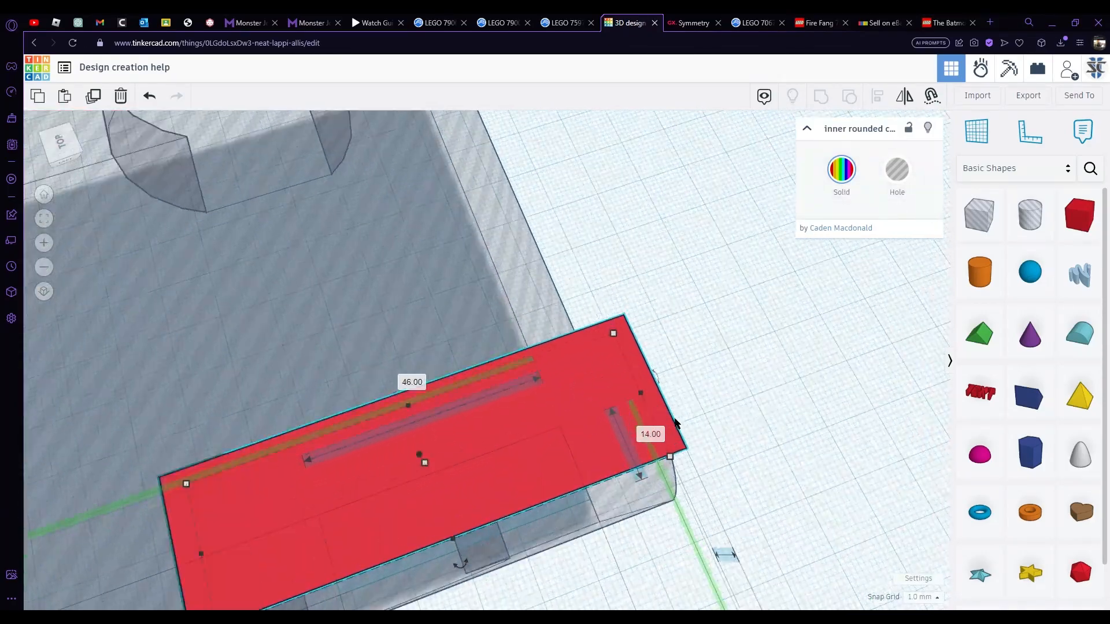
pyautogui.moveTo(676, 424); pyautogui.dragTo(240, 311, button='right')
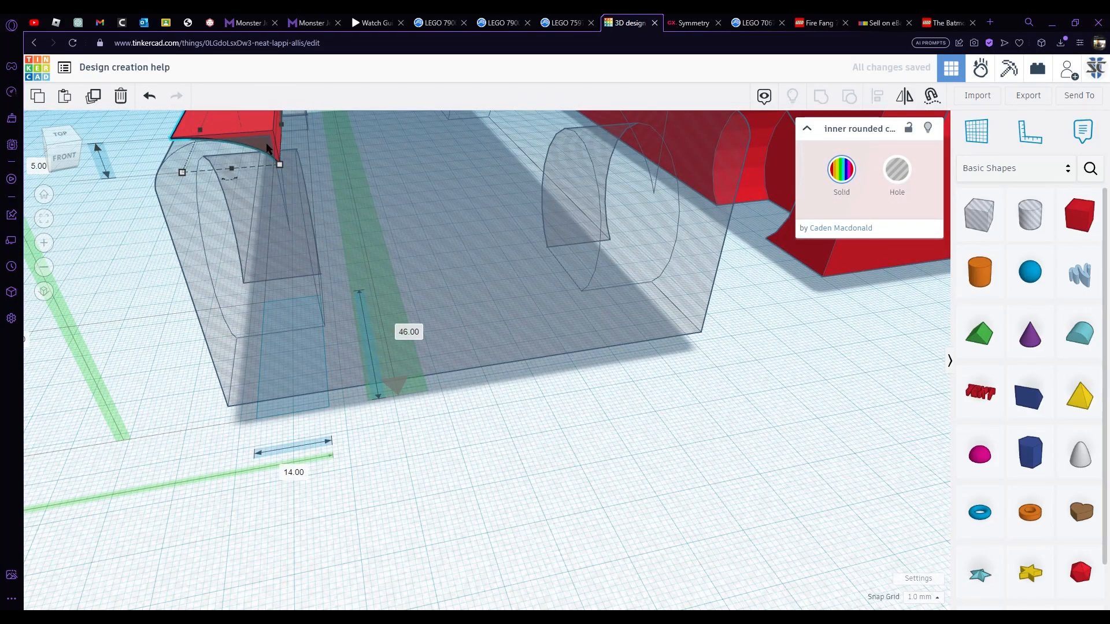
pyautogui.moveTo(248, 149); pyautogui.dragTo(235, 193, button='right')
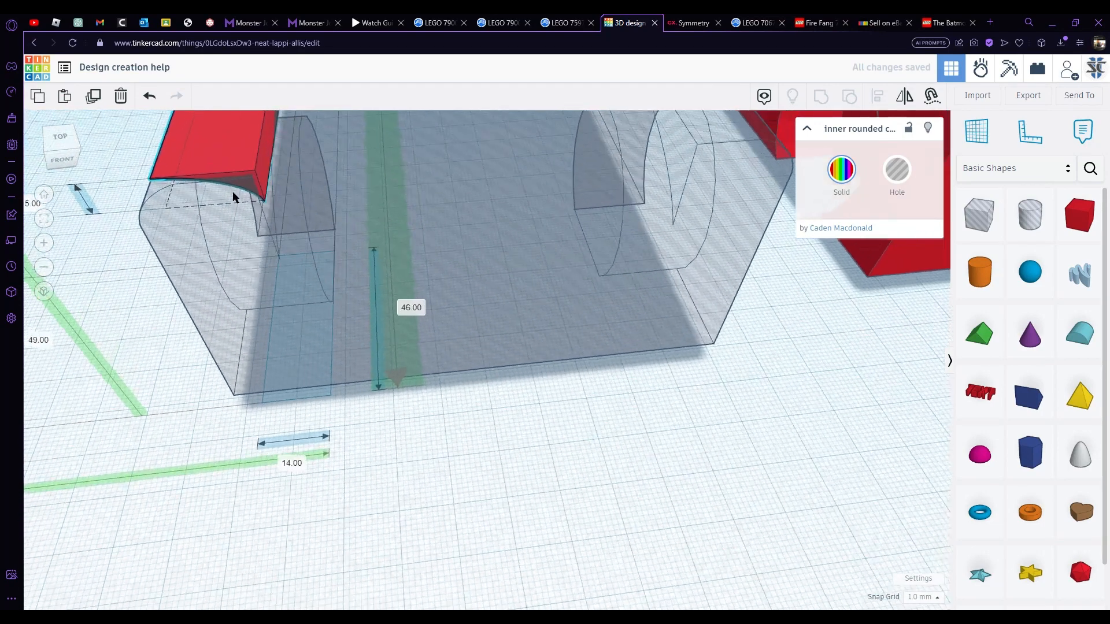
# Turn the transparent car body under the corner piece back into a solid
pyautogui.click(488, 216)
pyautogui.click(852, 177)
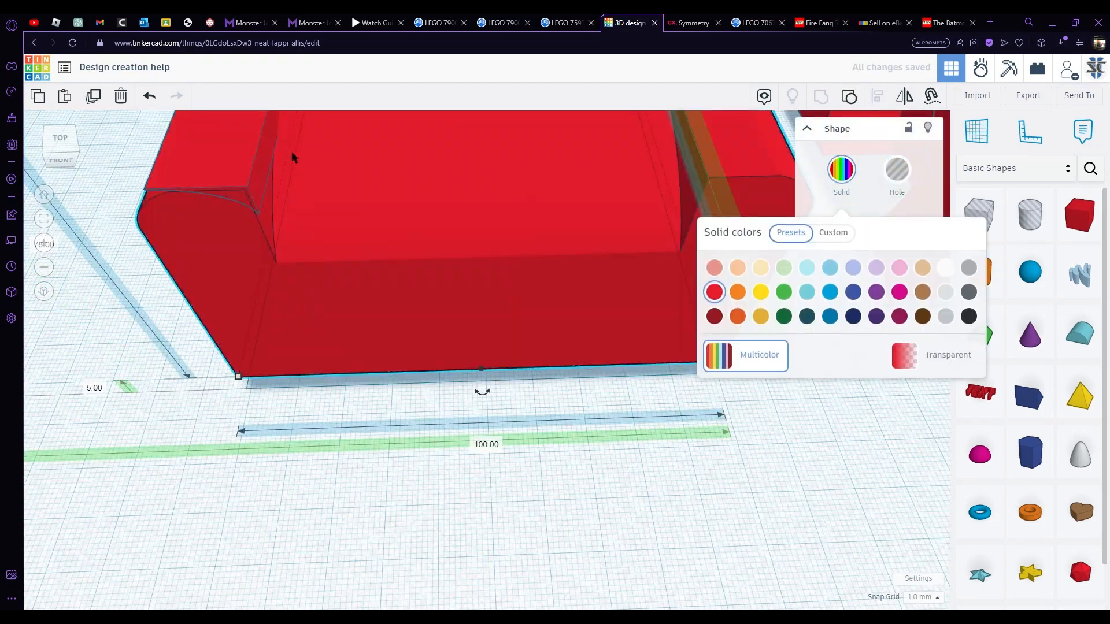
pyautogui.click(887, 483)
# Add a box hole 20 mm wide and 58 mm tall at the separate body's front corner and lengthen it to 109 mm along the hood side
pyautogui.moveTo(979, 213); pyautogui.dragTo(702, 378)
pyautogui.moveTo(738, 152); pyautogui.dragTo(739, 148)
pyautogui.press('Left')
pyautogui.press('Left')
pyautogui.press('Left')
pyautogui.press('Left')
pyautogui.press('Left')
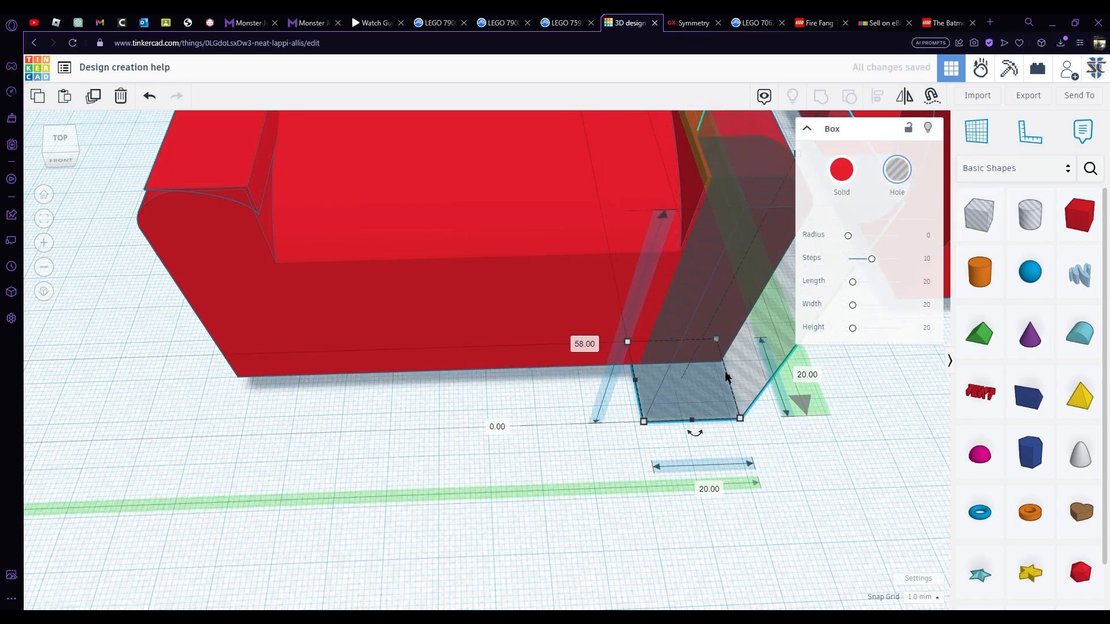
pyautogui.moveTo(730, 355); pyautogui.dragTo(437, 478, button='right')
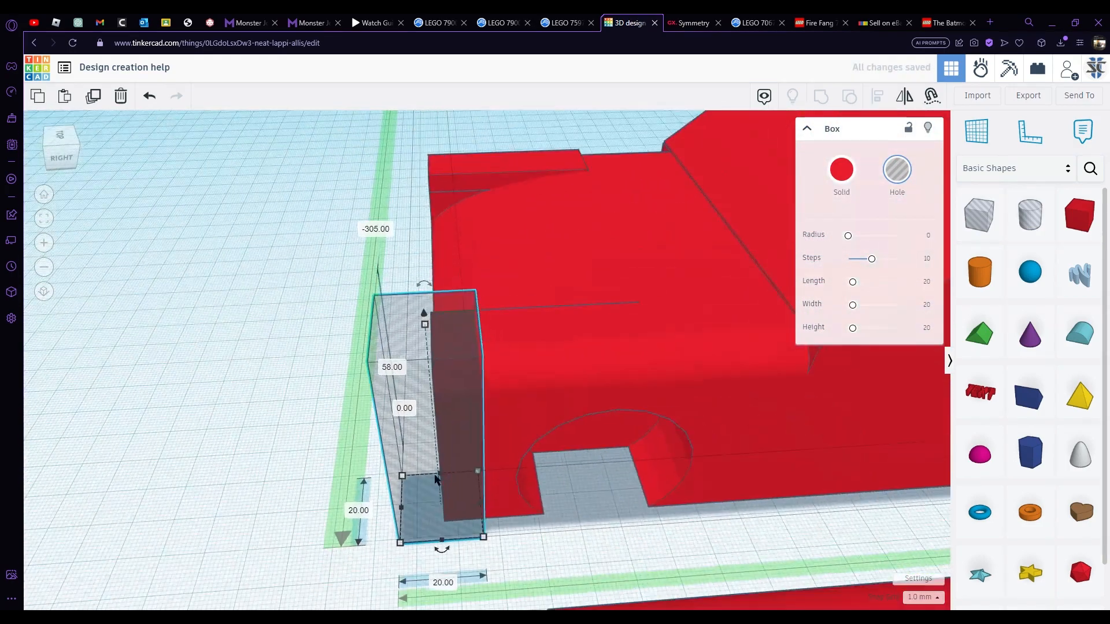
pyautogui.moveTo(481, 509); pyautogui.dragTo(797, 451)
pyautogui.moveTo(627, 393); pyautogui.dragTo(606, 467, button='right')
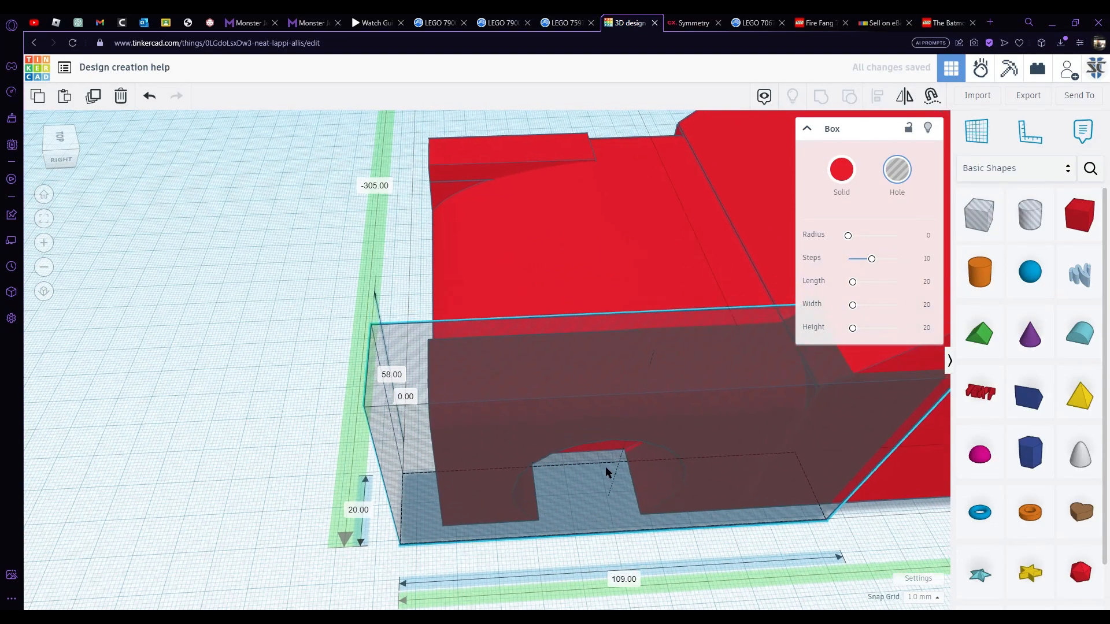
# Duplicate the long box hole and place the copy along the opposite side of the hood
pyautogui.hotkey('ctrl', 'c')
pyautogui.hotkey('ctrl', 'v')
pyautogui.scroll(-3, 813, 491)
pyautogui.moveTo(813, 491); pyautogui.dragTo(679, 306)
pyautogui.click(392, 324)
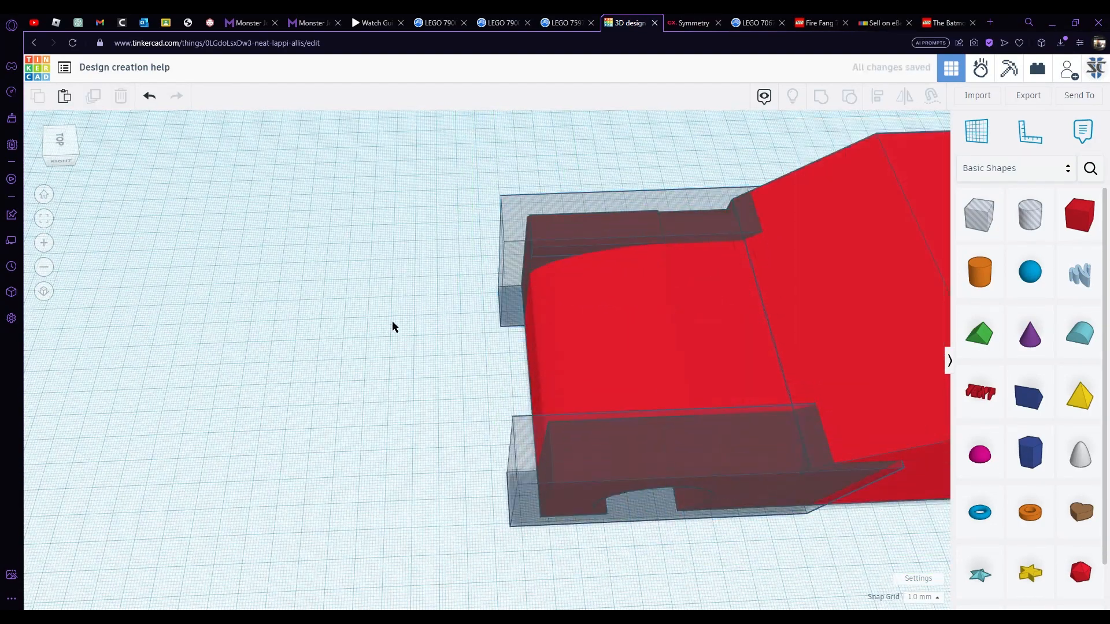
# Group both long box holes with the separate car body to cut its hood sides, and turn the body into a hole
pyautogui.scroll(5, 727, 340)
pyautogui.moveTo(356, 456); pyautogui.dragTo(462, 382)
pyautogui.moveTo(581, 338); pyautogui.dragTo(583, 341)
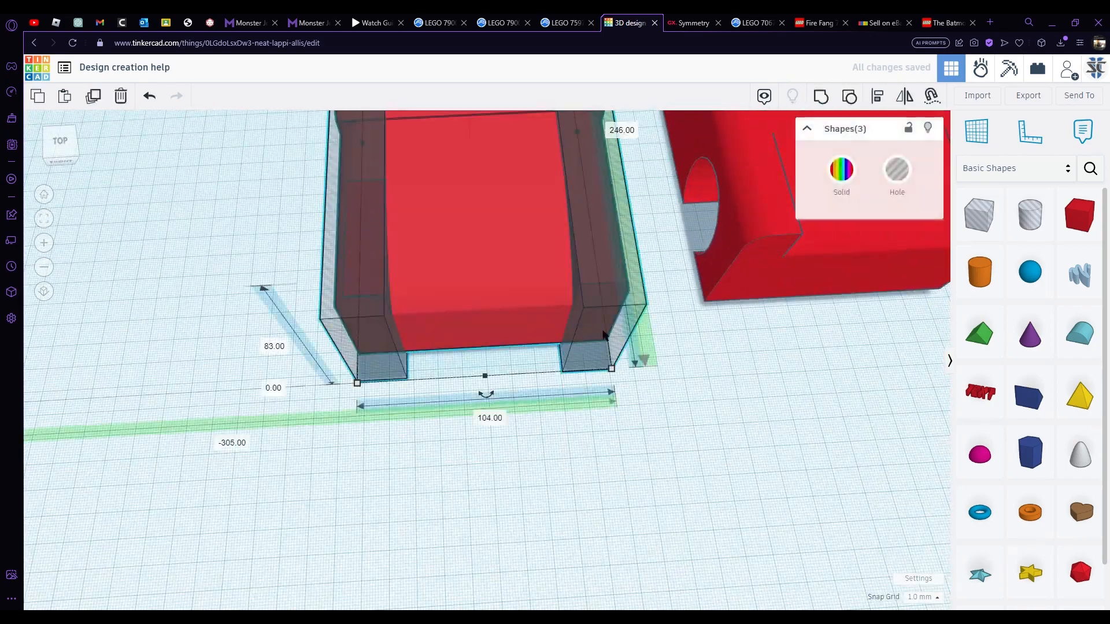
pyautogui.click(818, 94)
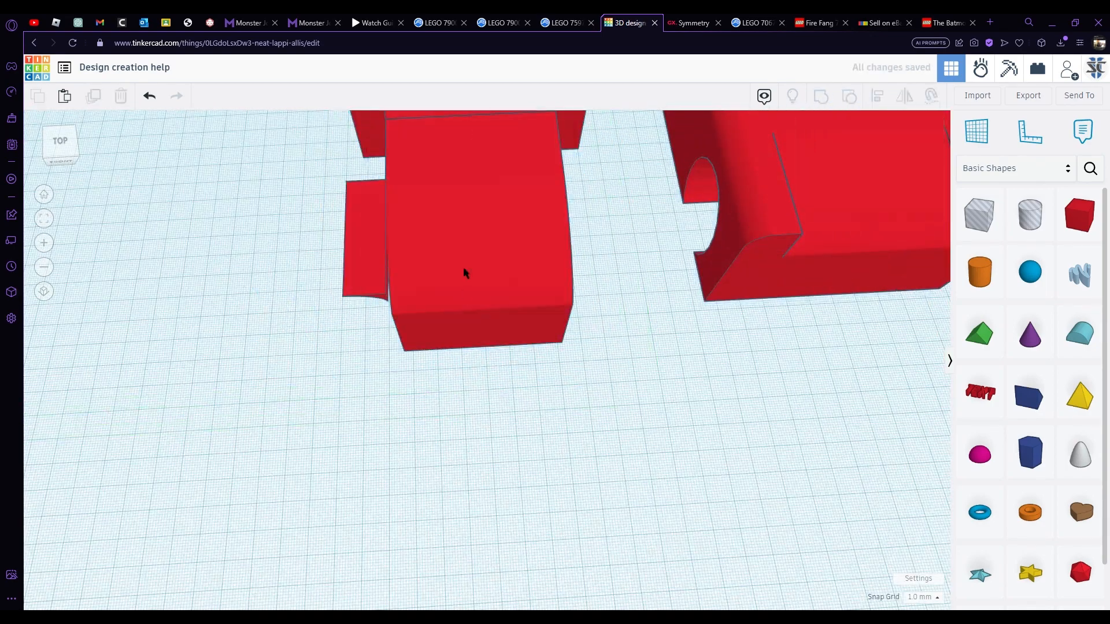
pyautogui.click(896, 177)
pyautogui.click(341, 423)
# Group the solid corner piece with the body hole to trim it, and turn the trimmed corner piece into a hole
pyautogui.moveTo(340, 419); pyautogui.dragTo(643, 358, button='right')
pyautogui.scroll(4, 644, 357)
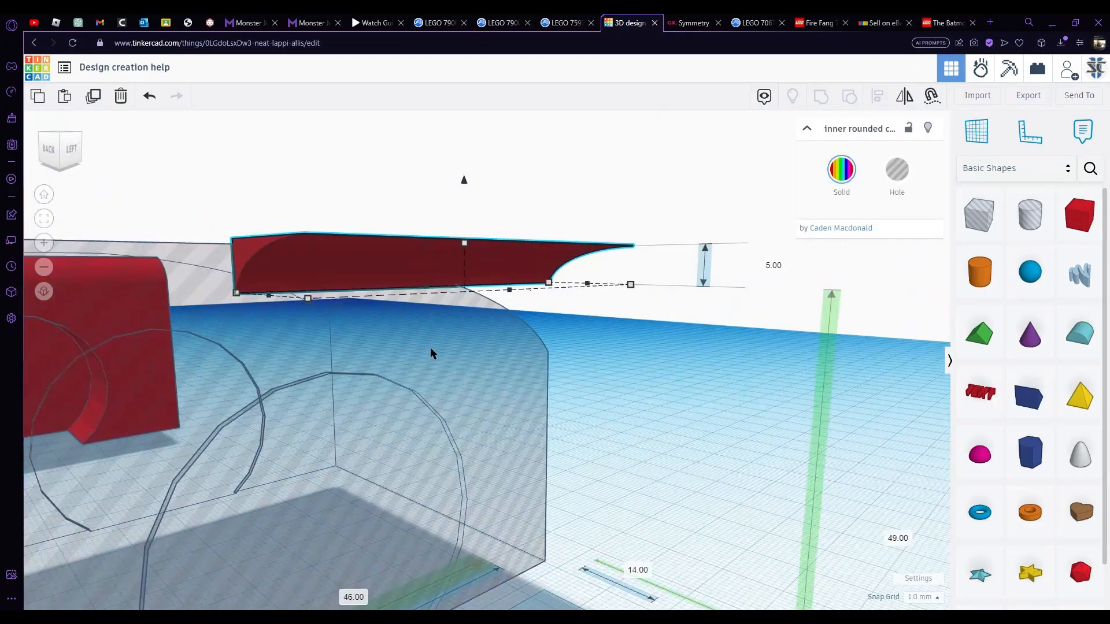
pyautogui.moveTo(430, 348); pyautogui.dragTo(342, 381, button='right')
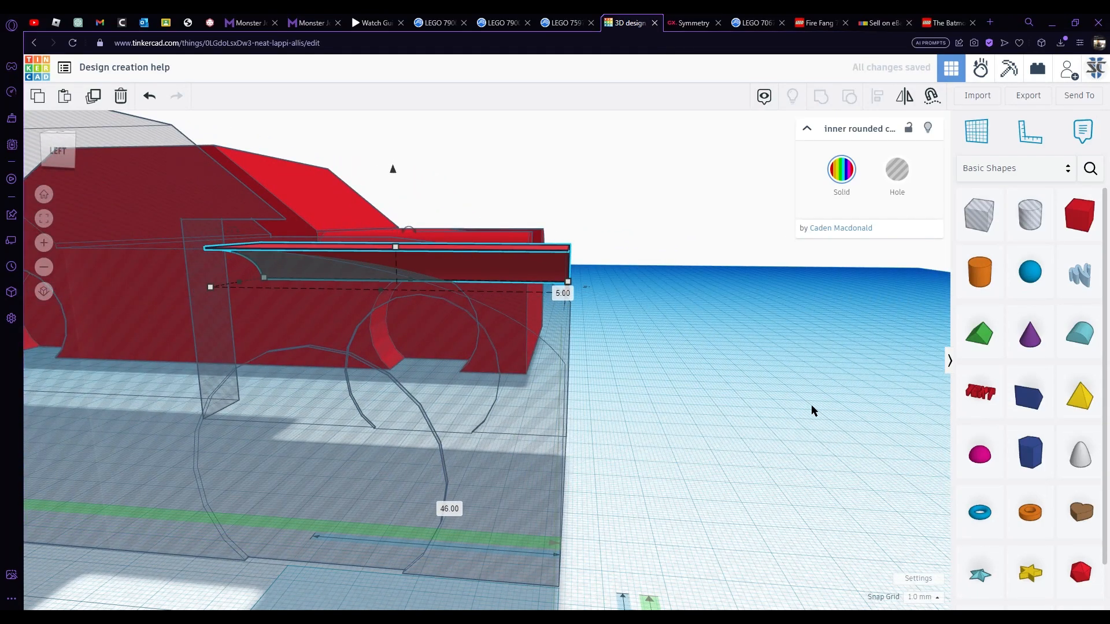
pyautogui.moveTo(810, 412); pyautogui.dragTo(508, 411, button='right')
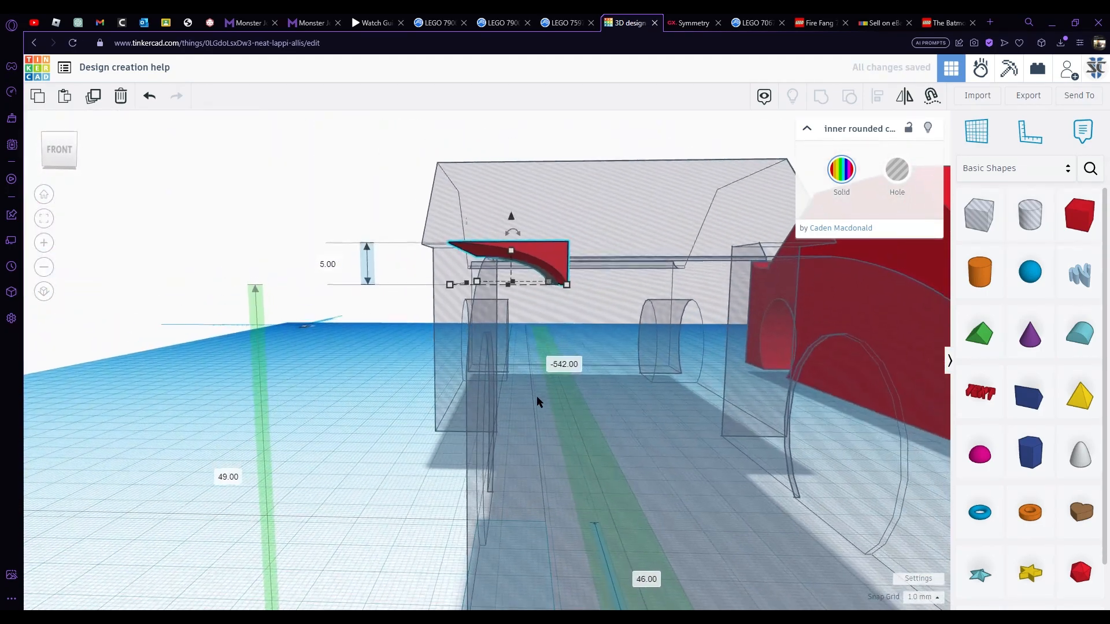
pyautogui.click(734, 377)
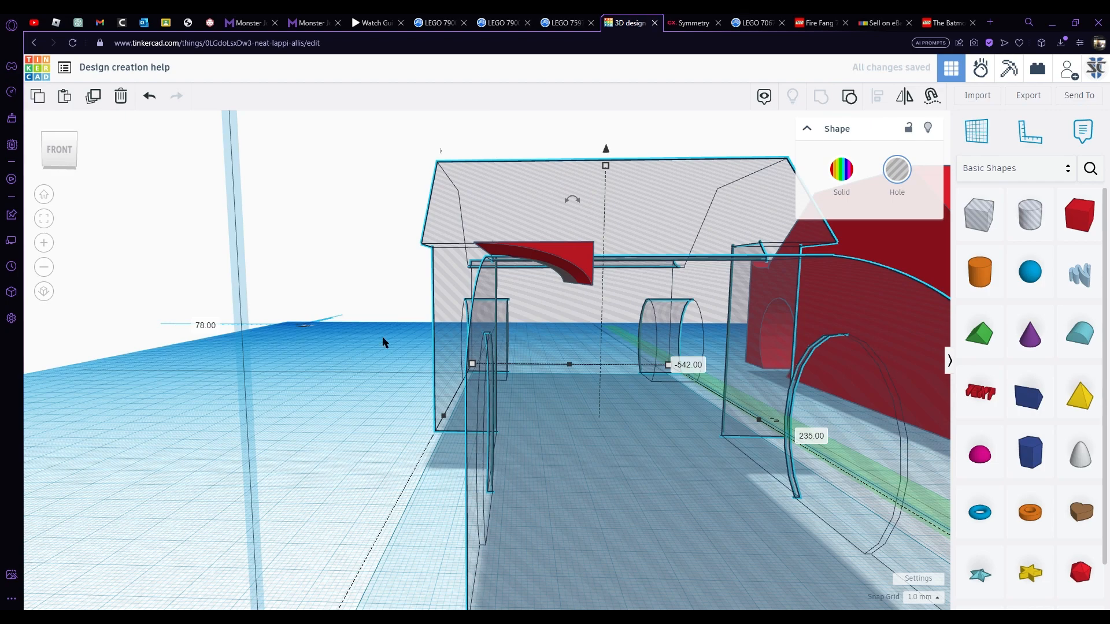
pyautogui.keyDown('shift'); pyautogui.click(484, 255); pyautogui.keyUp('shift')
pyautogui.scroll(-5, 347, 253)
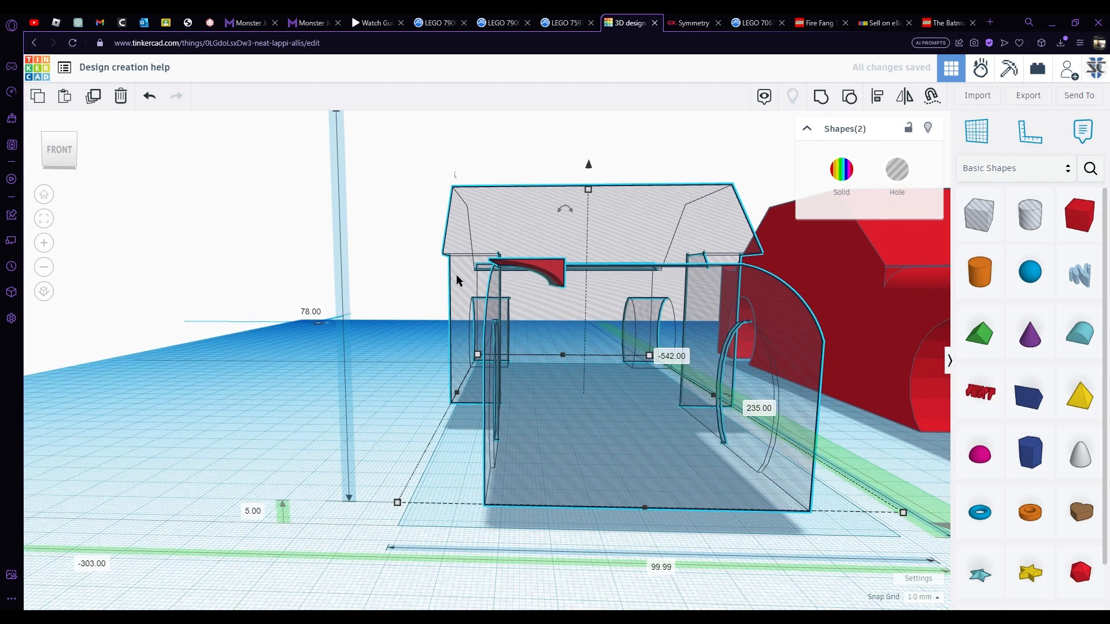
pyautogui.click(821, 97)
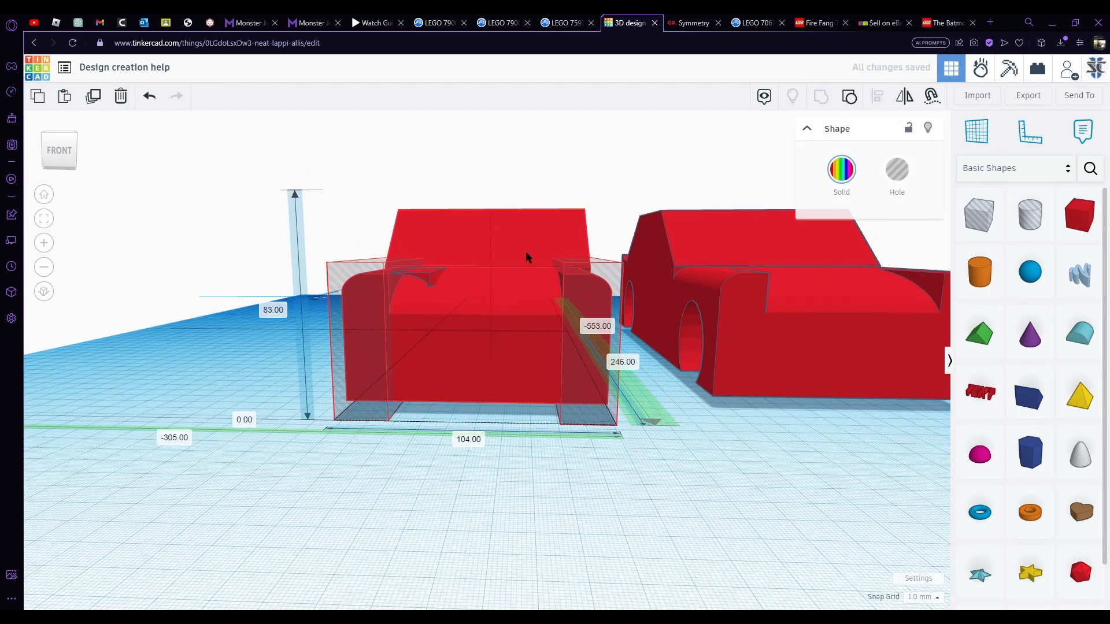
pyautogui.moveTo(525, 255); pyautogui.dragTo(625, 319, button='right')
pyautogui.click(896, 169)
# Move the trimmed corner hole across to the remaining car and fit it along the inner side of the raised hood edge
pyautogui.scroll(5, 658, 447)
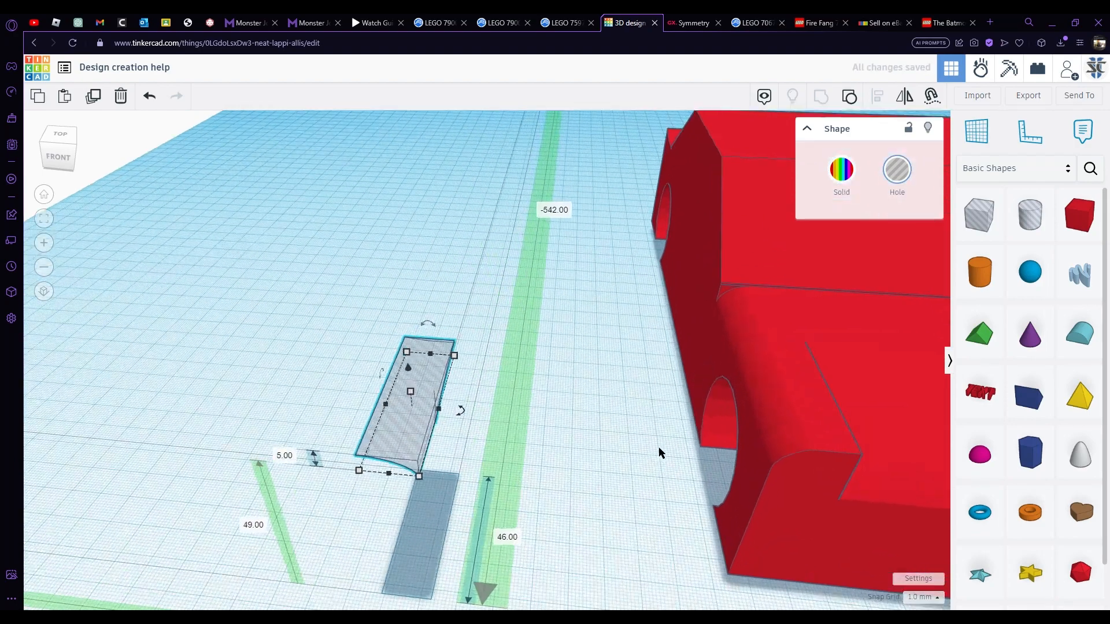
pyautogui.press('Right')
pyautogui.press('Right')
pyautogui.press('Right')
pyautogui.press('Right')
pyautogui.press('Right')
pyautogui.press('Right')
pyautogui.press('Right')
pyautogui.press('Right')
pyautogui.press('Right')
pyautogui.press('Right')
pyautogui.press('Right')
pyautogui.press('Right')
pyautogui.press('Right')
pyautogui.press('Right')
pyautogui.press('Right')
pyautogui.press('Right')
pyautogui.press('Right')
pyautogui.press('Right')
pyautogui.press('Right')
pyautogui.press('Right')
pyautogui.scroll(2, 714, 320)
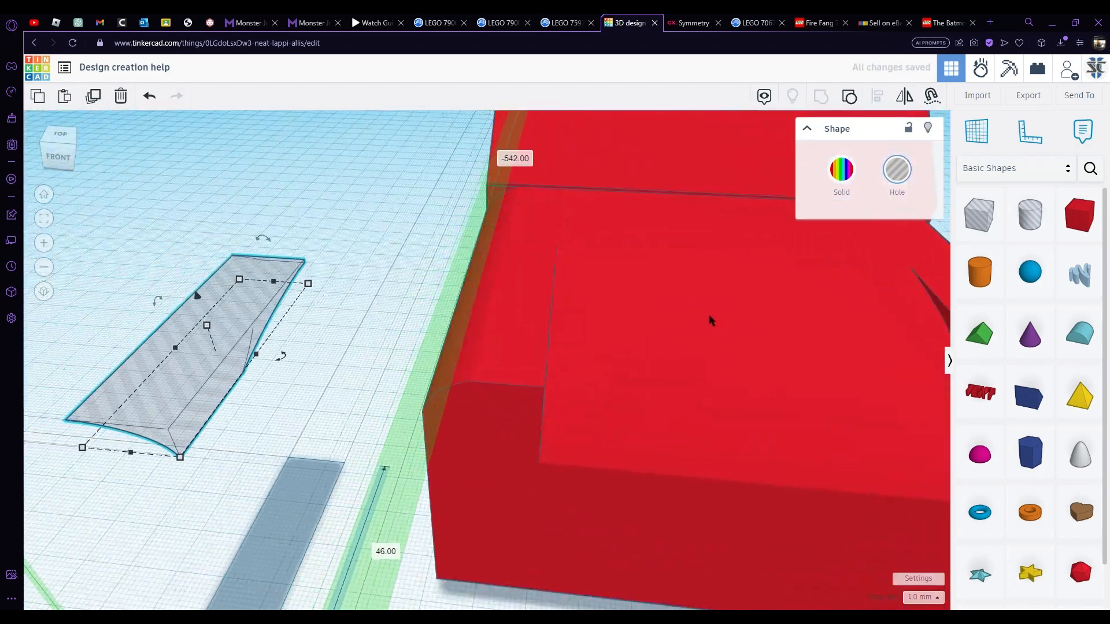
pyautogui.press('Right')
pyautogui.press('Right')
pyautogui.press('Right')
pyautogui.press('Right')
pyautogui.press('Right')
pyautogui.press('Right')
pyautogui.press('Right')
pyautogui.press('Right')
pyautogui.press('Right')
pyautogui.press('Right')
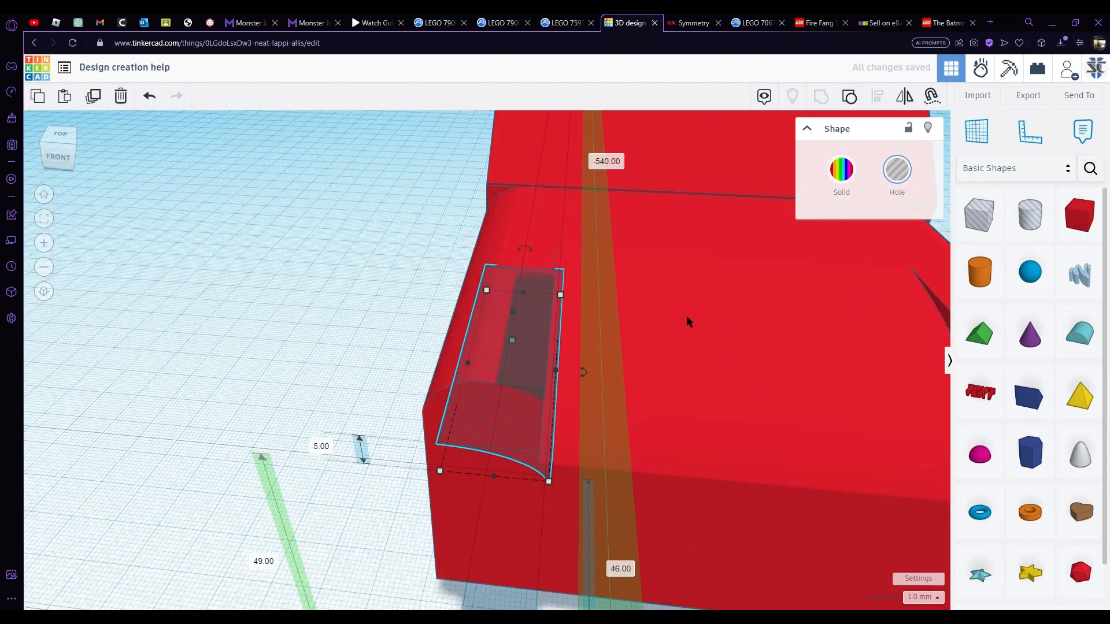
pyautogui.press('Right')
pyautogui.press('Right')
pyautogui.press('Right')
pyautogui.press('Right')
pyautogui.press('Right')
pyautogui.press('Right')
pyautogui.press('Right')
pyautogui.press('Right')
pyautogui.press('Right')
pyautogui.press('Right')
pyautogui.press('Right')
pyautogui.press('Right')
pyautogui.moveTo(515, 379); pyautogui.dragTo(501, 320, button='right')
pyautogui.scroll(5, 470, 256)
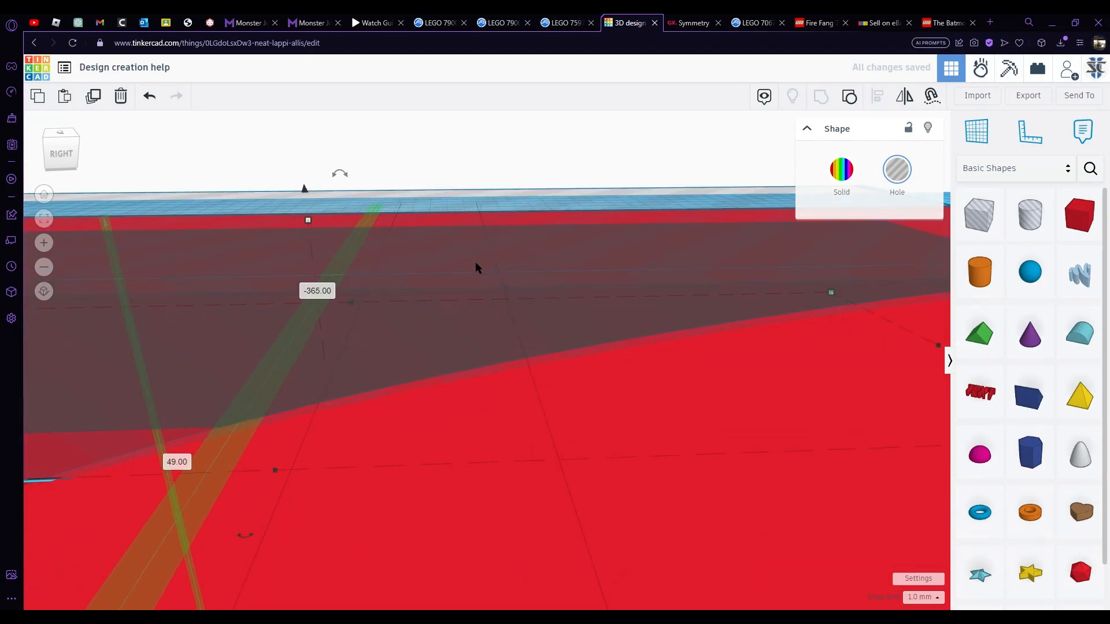
pyautogui.moveTo(475, 261); pyautogui.dragTo(838, 376, button='right')
pyautogui.scroll(-5, 366, 266)
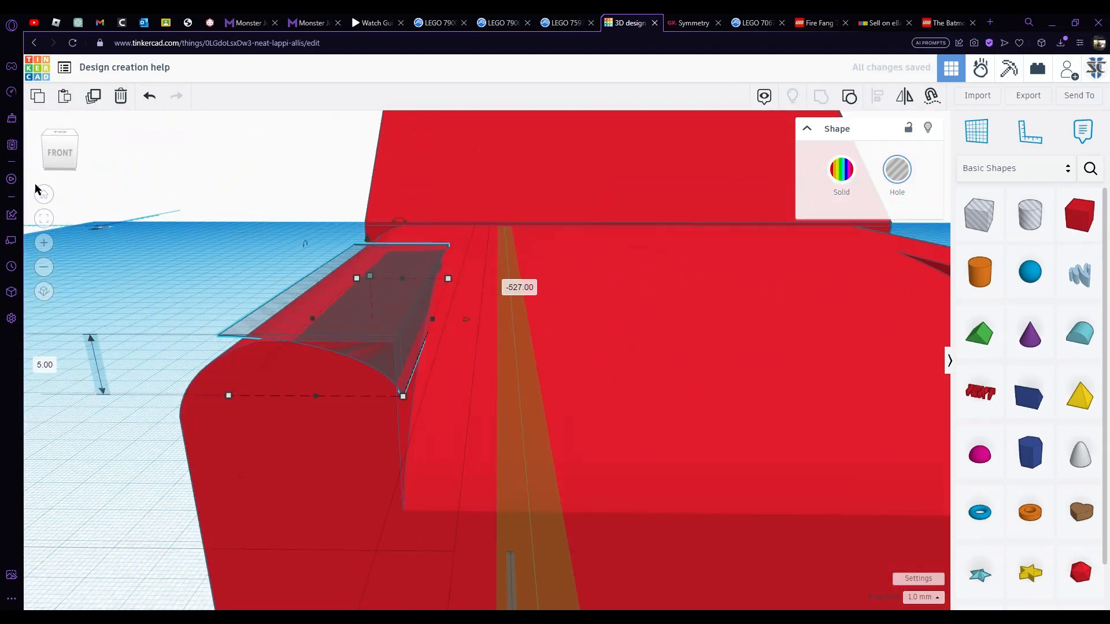
pyautogui.scroll(-4, 261, 313)
pyautogui.scroll(-2, 261, 313)
# Duplicate the trimmed corner hole, mirror the copy, and move it onto the opposite raised hood edge
pyautogui.moveTo(379, 313); pyautogui.dragTo(399, 356, button='right')
pyautogui.press('Right')
pyautogui.press('Right')
pyautogui.press('Right')
pyautogui.press('Right')
pyautogui.press('Right')
pyautogui.press('Right')
pyautogui.press('Right')
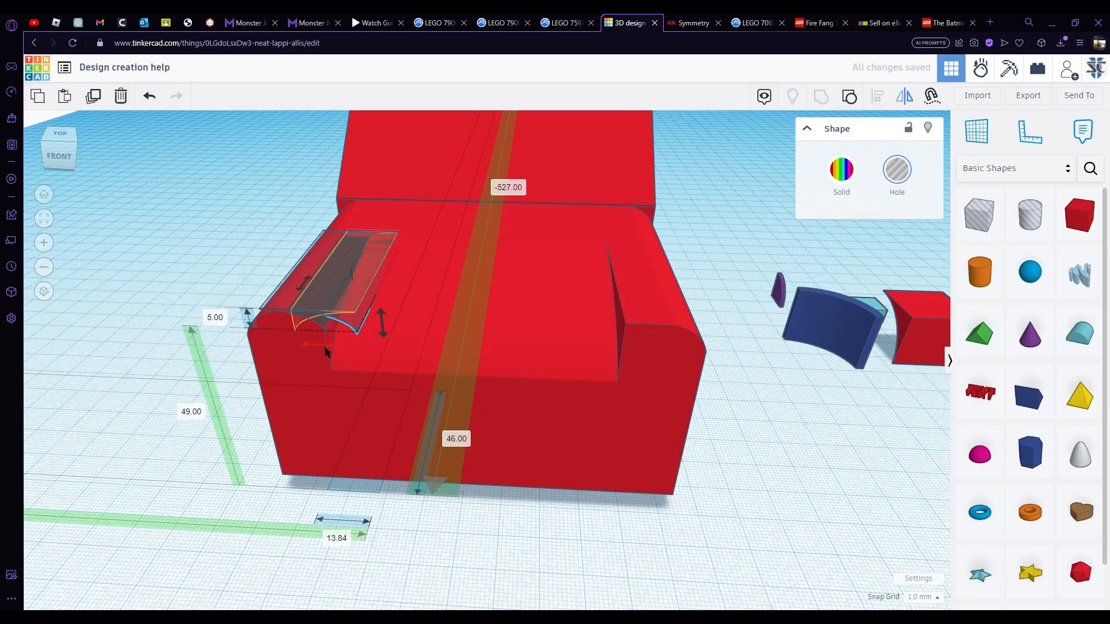
pyautogui.press('Right')
pyautogui.press('Right')
pyautogui.press('Right')
pyautogui.press('Right')
pyautogui.press('Right')
pyautogui.press('Right')
pyautogui.press('Right')
pyautogui.press('Right')
pyautogui.press('Right')
pyautogui.press('Right')
pyautogui.press('Right')
pyautogui.press('Right')
pyautogui.press('Right')
pyautogui.press('Right')
pyautogui.press('Right')
pyautogui.press('Right')
pyautogui.press('Right')
pyautogui.press('Right')
pyautogui.press('Right')
pyautogui.press('Right')
pyautogui.press('Right')
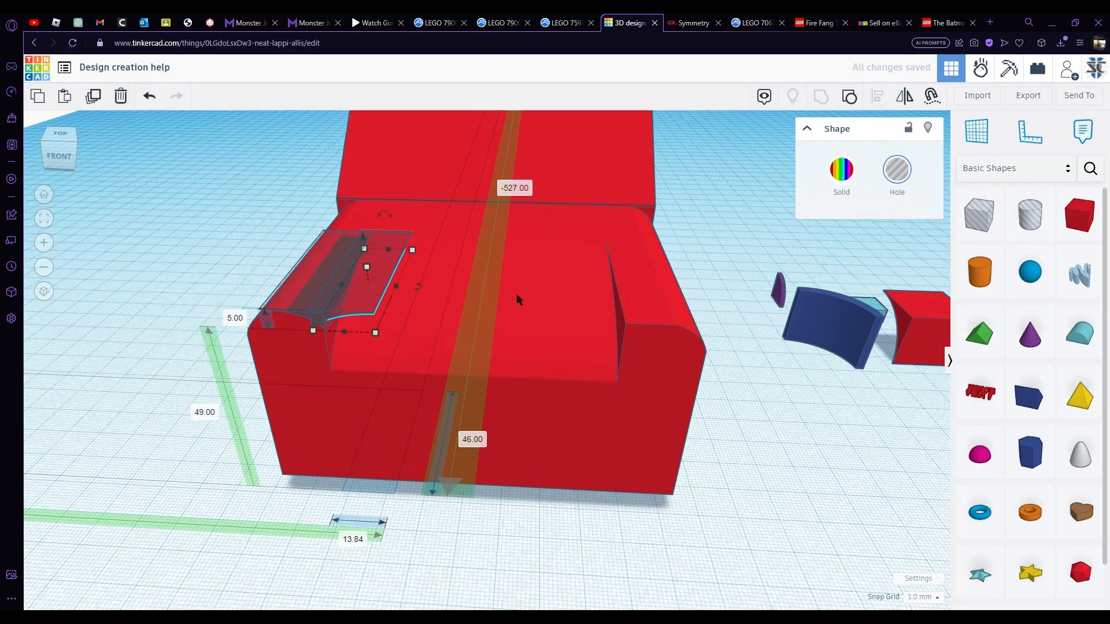
pyautogui.press('Right')
pyautogui.press('Right')
pyautogui.press('Right')
pyautogui.press('Right')
pyautogui.press('Right')
pyautogui.press('Right')
pyautogui.press('Right')
pyautogui.press('Right')
pyautogui.press('Right')
pyautogui.press('Right')
pyautogui.press('Right')
pyautogui.press('Right')
pyautogui.press('Right')
pyautogui.press('Right')
pyautogui.press('Right')
pyautogui.press('Right')
pyautogui.press('Right')
pyautogui.press('Right')
pyautogui.press('Right')
pyautogui.press('Right')
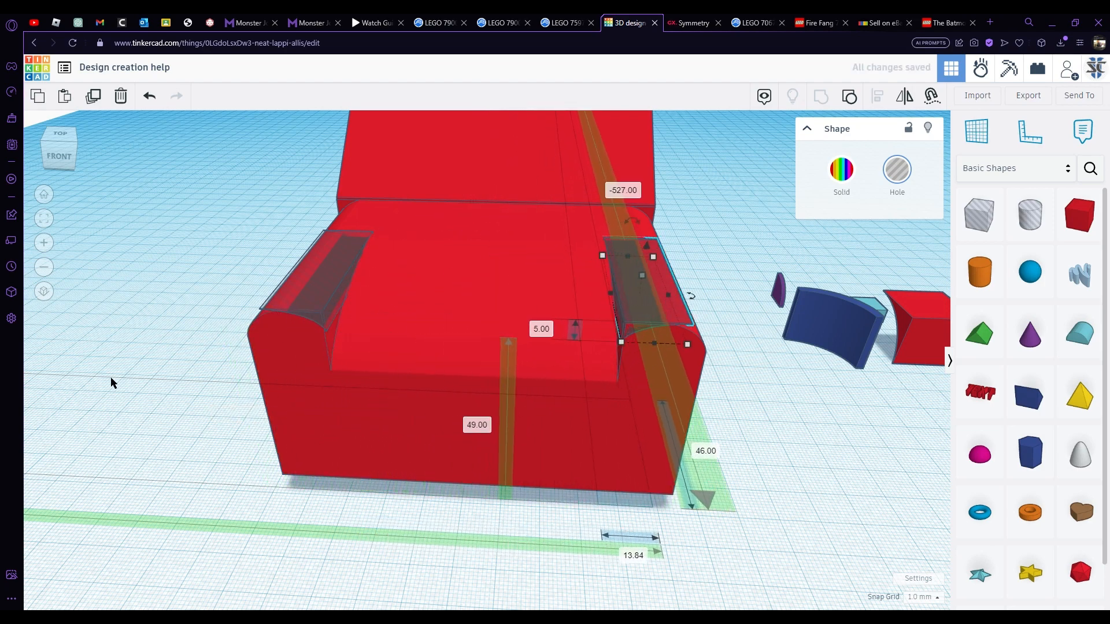
# Group the two trimmed corner holes with the car body to round the inner sides of the raised hood edges
pyautogui.moveTo(646, 288); pyautogui.dragTo(648, 287)
pyautogui.click(820, 95)
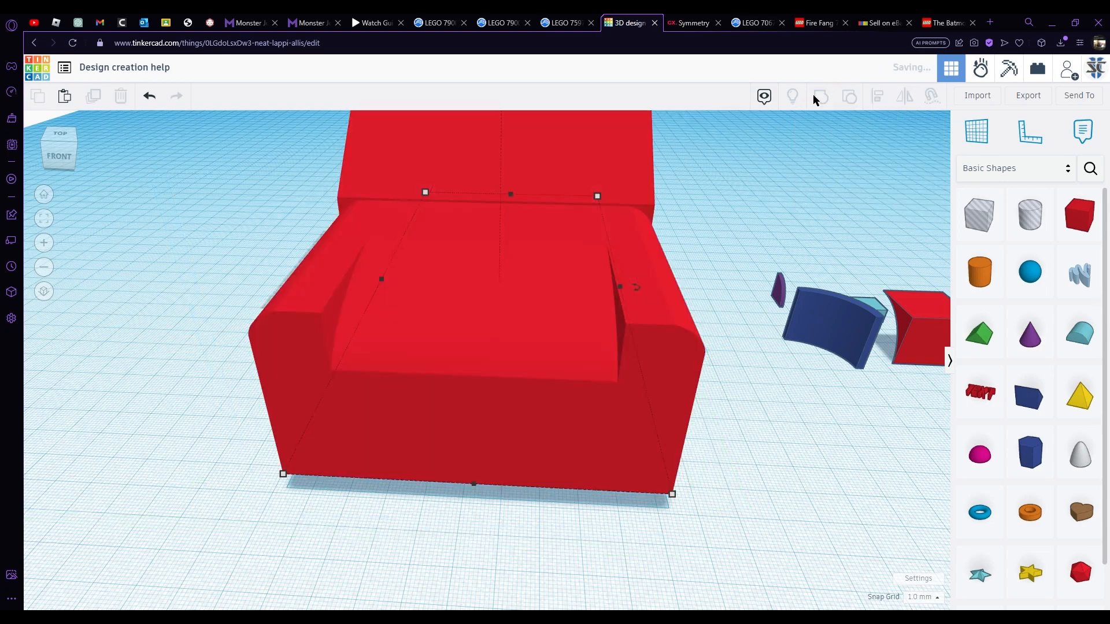
pyautogui.click(733, 200)
pyautogui.moveTo(691, 231); pyautogui.dragTo(657, 302, button='right')
pyautogui.scroll(6, 492, 302)
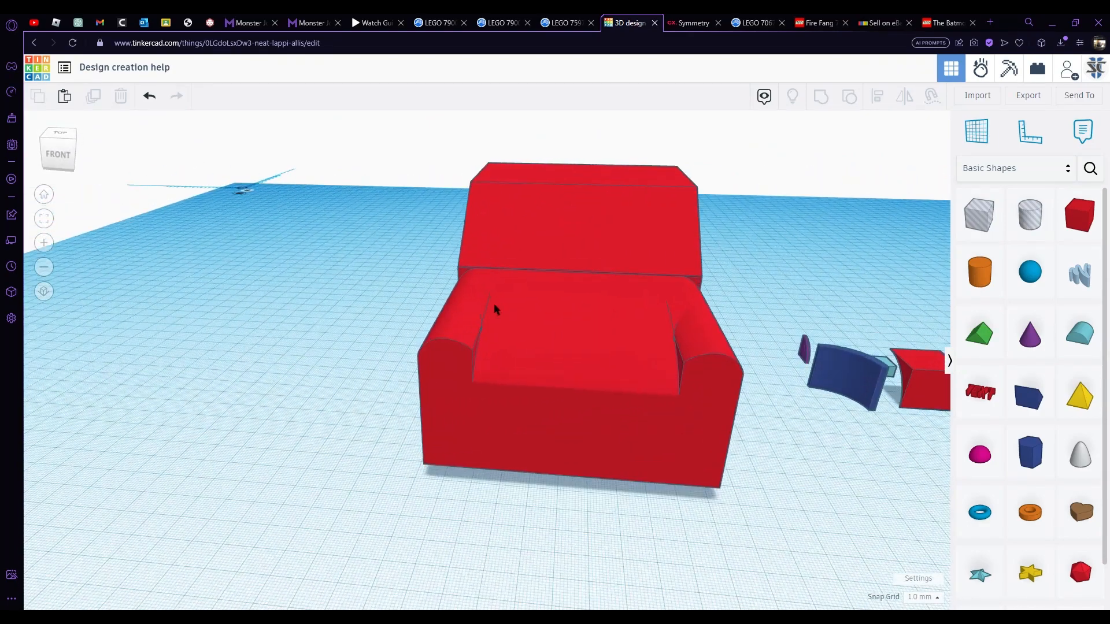
pyautogui.moveTo(480, 302); pyautogui.dragTo(659, 301, button='right')
pyautogui.scroll(-5, 356, 302)
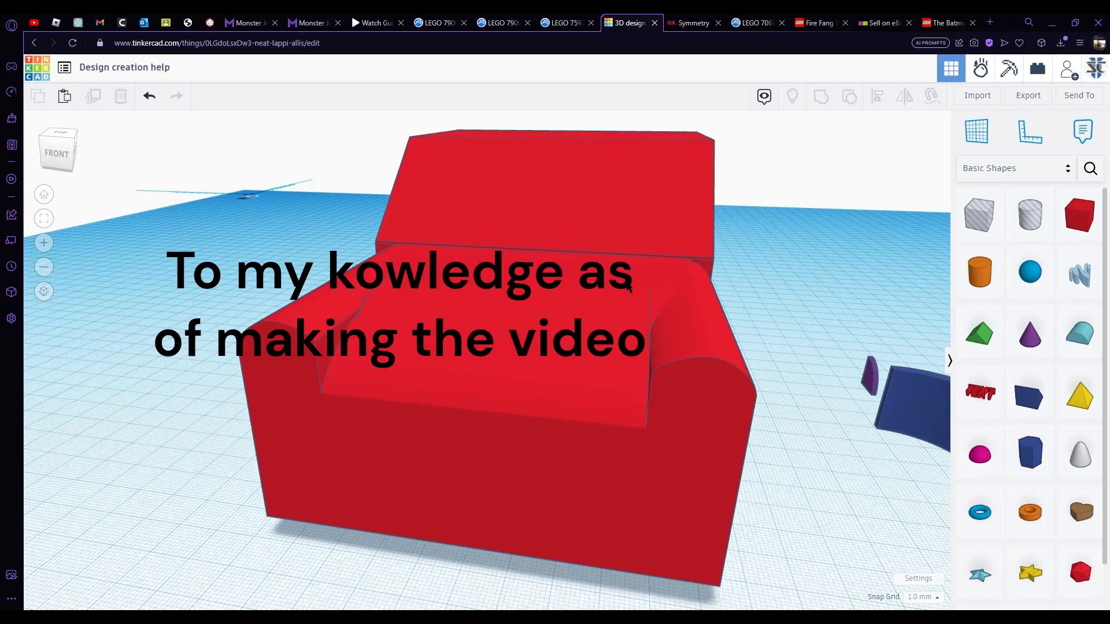
# Duplicate the solid inner rounded corner, turn the copy into a hole, and rotate it into place at the car's lower front corner
pyautogui.moveTo(871, 311); pyautogui.dragTo(849, 409, button='right')
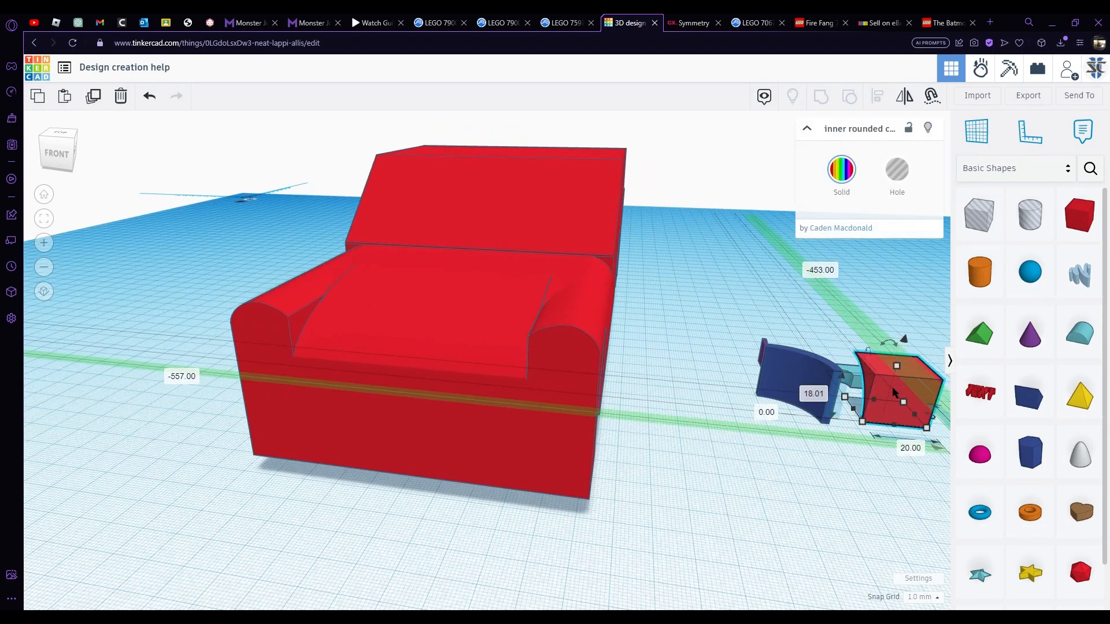
pyautogui.hotkey('ctrl', 'v')
pyautogui.click(740, 464)
pyautogui.moveTo(740, 464); pyautogui.dragTo(665, 451, button='middle')
pyautogui.moveTo(876, 387); pyautogui.dragTo(615, 438)
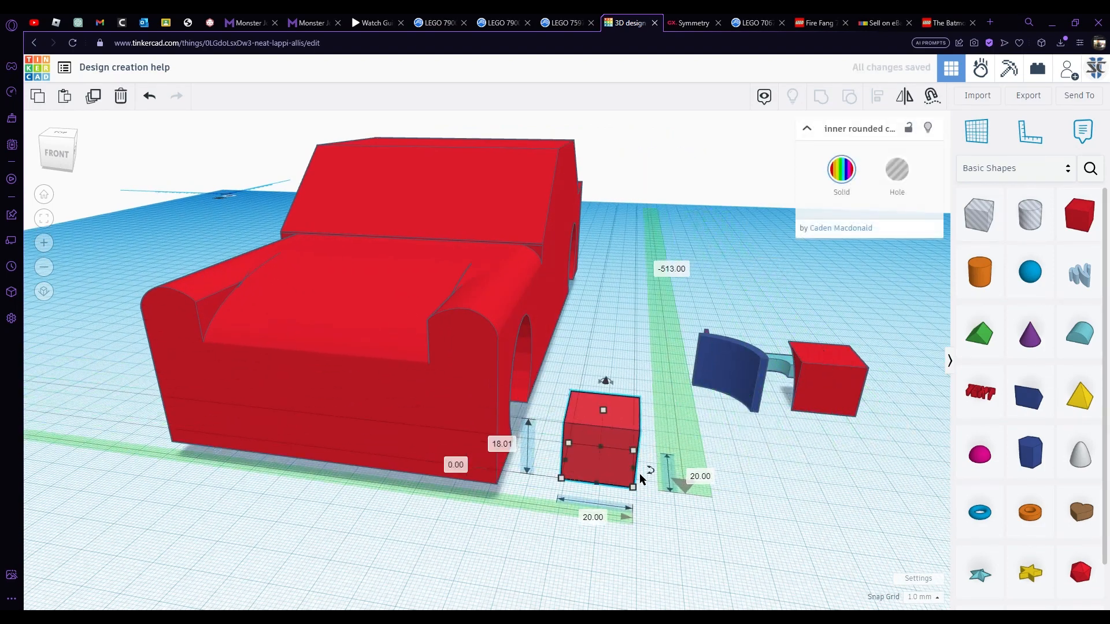
pyautogui.moveTo(639, 473); pyautogui.dragTo(488, 492)
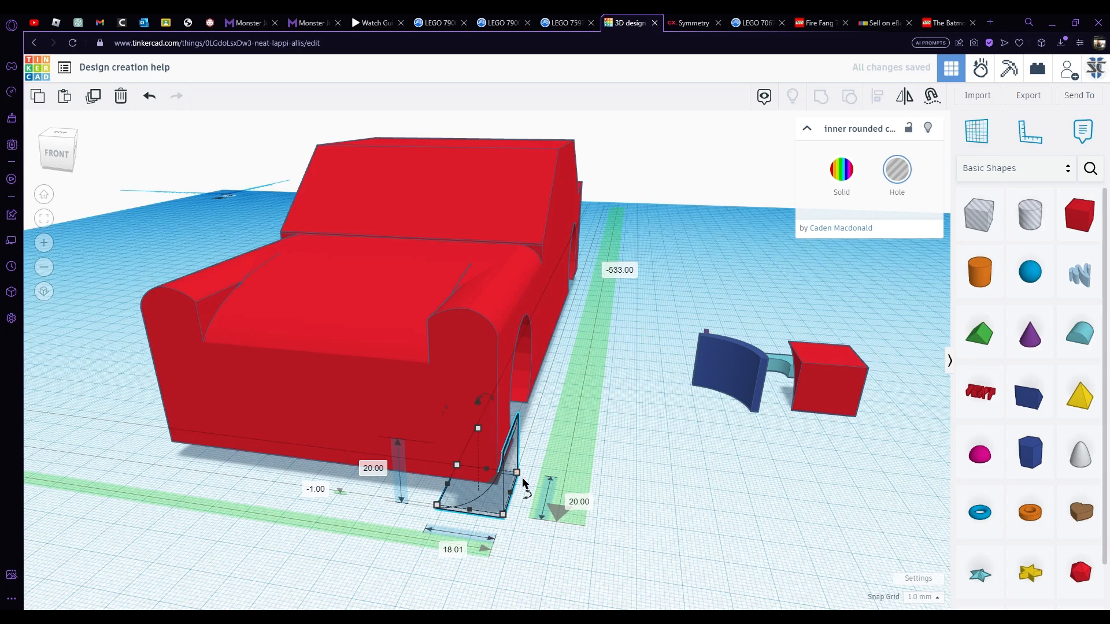
pyautogui.click(602, 503)
pyautogui.moveTo(602, 503); pyautogui.dragTo(836, 577, button='right')
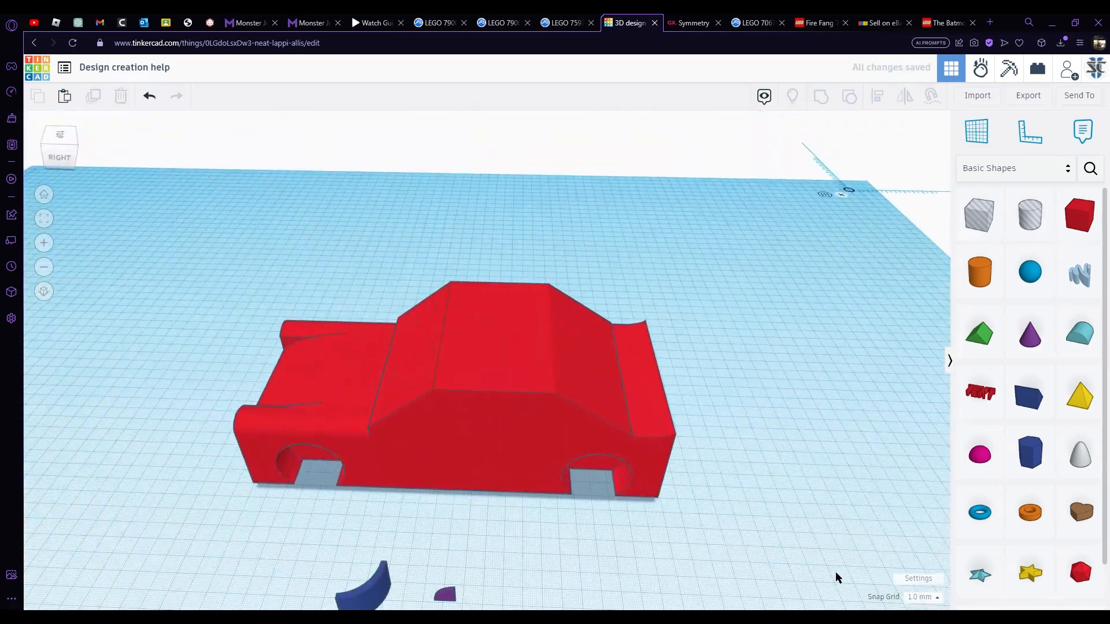
# Replace the car with a large box topped by a Roof shape about 44 mm high, raised 91 mm above the workplane
pyautogui.click(516, 468)
pyautogui.press('Delete')
pyautogui.moveTo(536, 506); pyautogui.dragTo(908, 261, button='right')
pyautogui.moveTo(654, 396); pyautogui.dragTo(693, 394)
pyautogui.moveTo(979, 334); pyautogui.dragTo(664, 237)
pyautogui.moveTo(632, 333); pyautogui.dragTo(508, 313)
pyautogui.moveTo(685, 321); pyautogui.dragTo(727, 262)
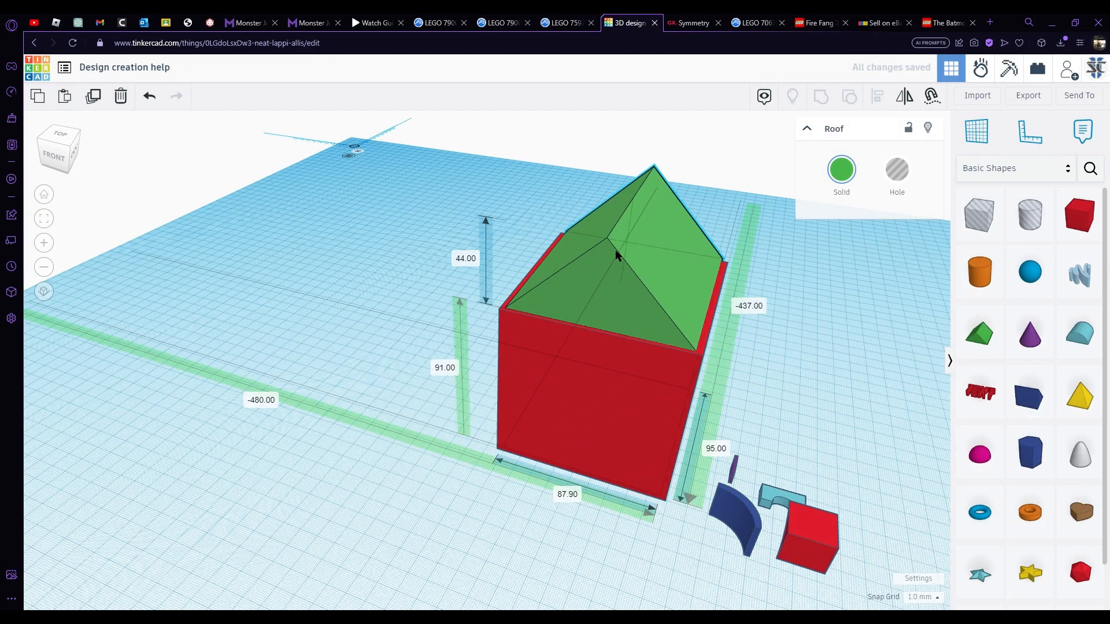
# Fit the roof squarely over the box and set the roof's width to 93 mm
pyautogui.keyDown('shift'); pyautogui.click(598, 393); pyautogui.keyUp('shift')
pyautogui.click(876, 96)
pyautogui.click(685, 506)
pyautogui.hotkey('ctrl', 'z')
pyautogui.click(875, 96)
pyautogui.click(566, 232)
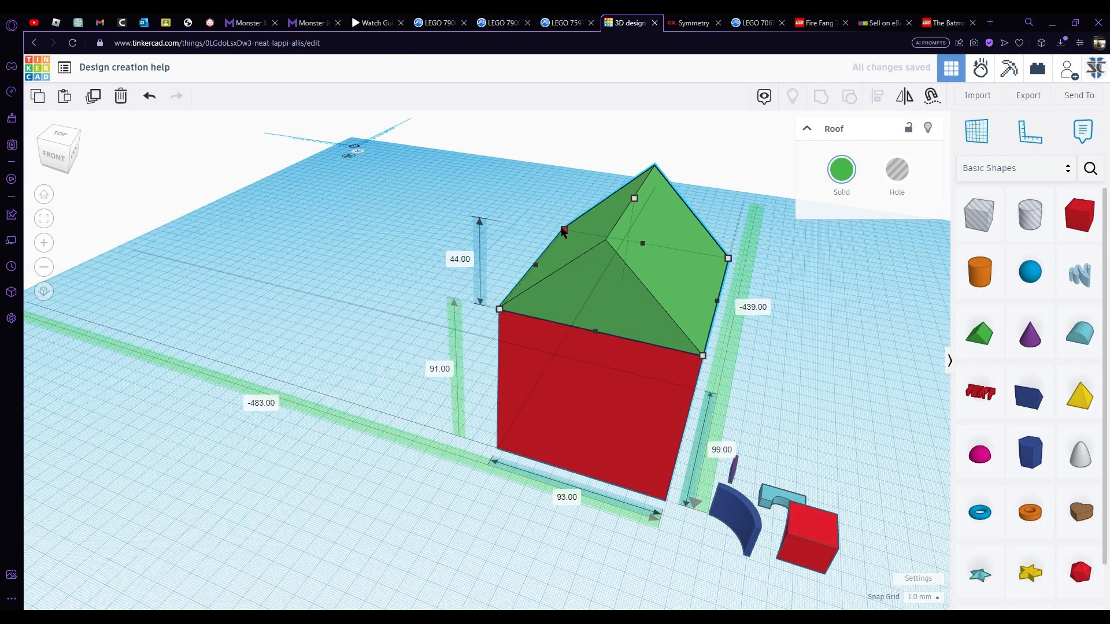
pyautogui.moveTo(617, 348); pyautogui.dragTo(531, 340, button='right')
pyautogui.click(762, 529)
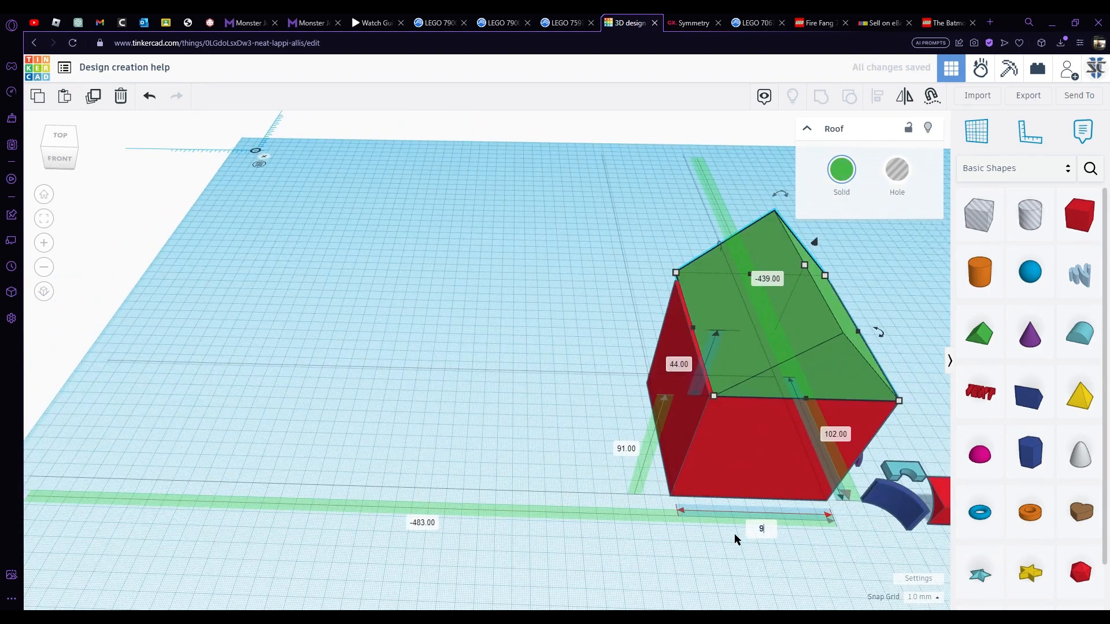
pyautogui.write('93')
pyautogui.press('Return')
# Group the roof with the box into one solid house body
pyautogui.keyDown('shift'); pyautogui.click(752, 451); pyautogui.keyUp('shift')
pyautogui.click(821, 96)
pyautogui.moveTo(636, 428); pyautogui.dragTo(579, 414, button='right')
pyautogui.click(636, 410)
pyautogui.press('f')
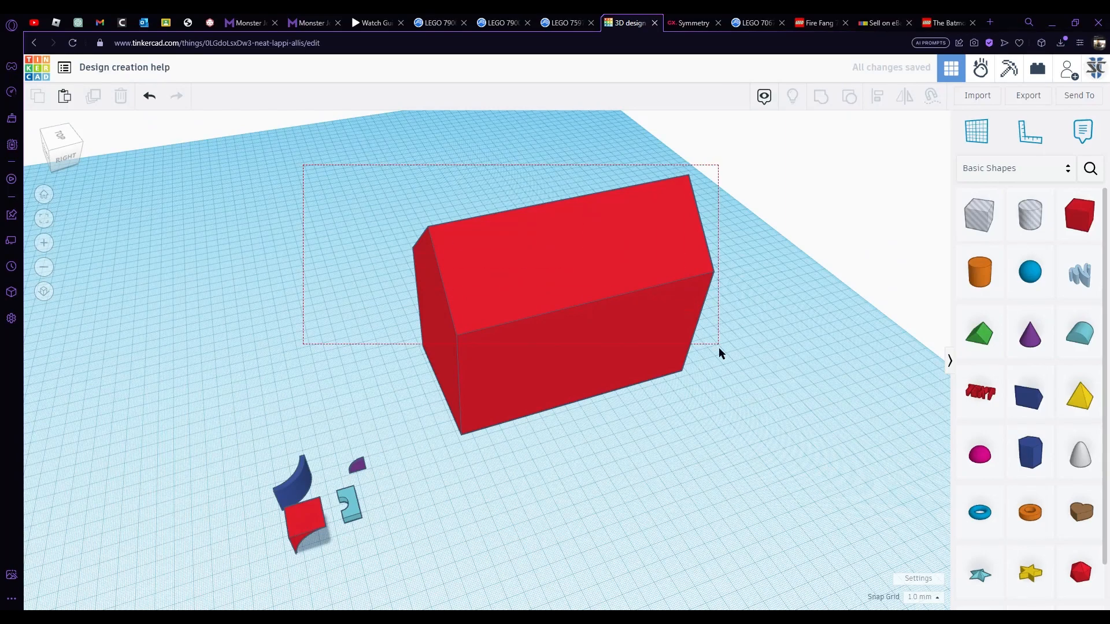
pyautogui.moveTo(719, 348); pyautogui.dragTo(719, 348)
pyautogui.click(300, 245)
pyautogui.moveTo(300, 246); pyautogui.dragTo(46, 77, button='right')
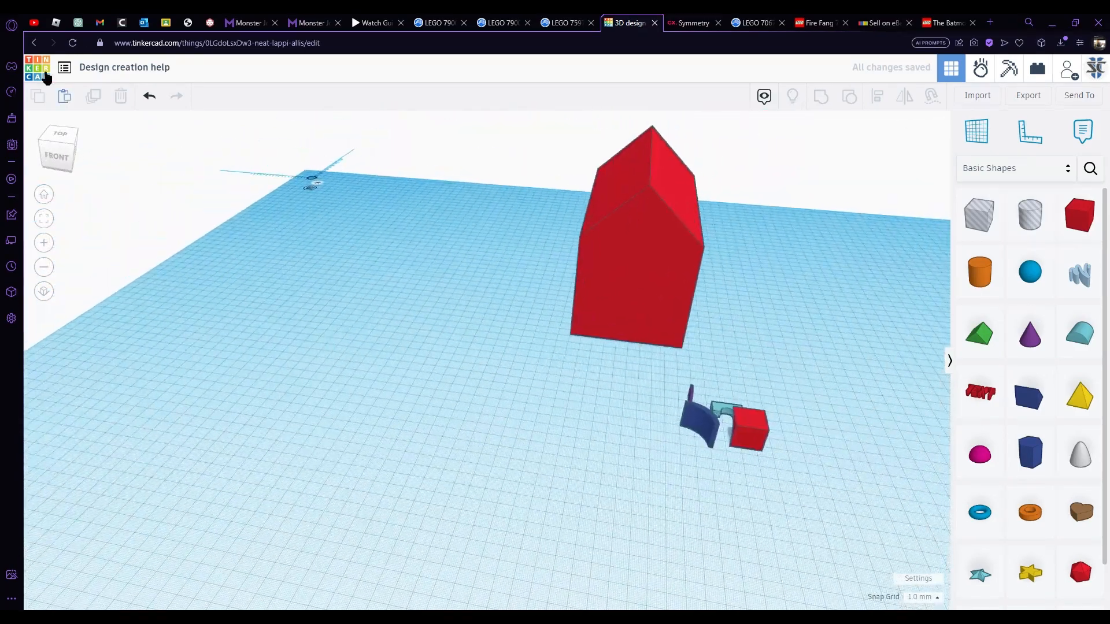
pyautogui.click(61, 162)
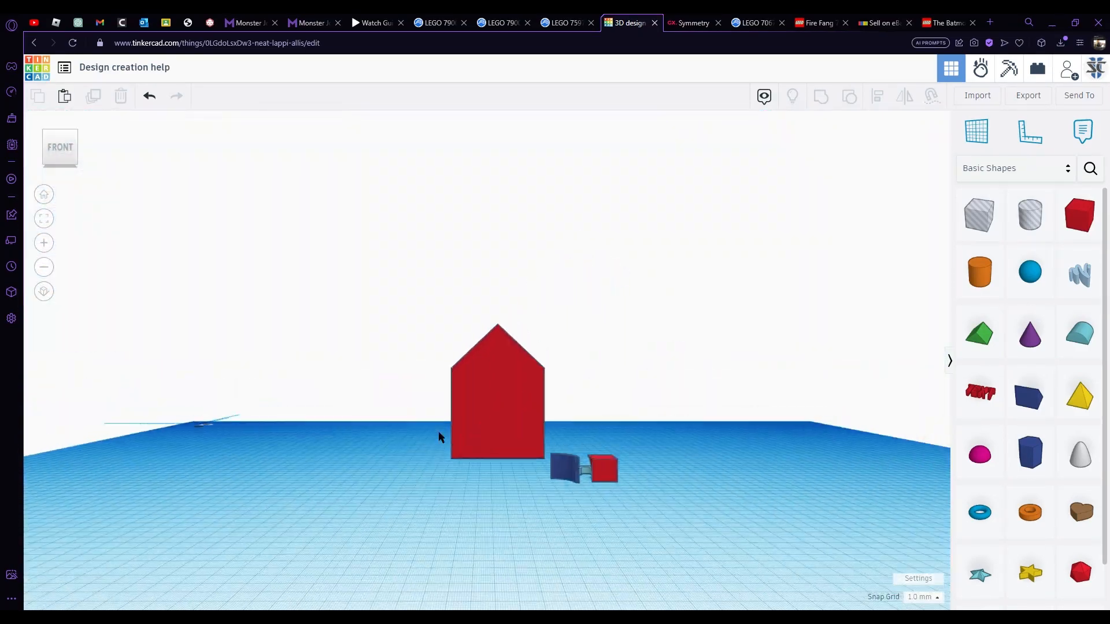
# Move the arch building block against the house's front wall, raised 35 mm above the workplane
pyautogui.moveTo(470, 412); pyautogui.dragTo(359, 526, button='right')
pyautogui.click(359, 526)
pyautogui.scroll(5, 355, 521)
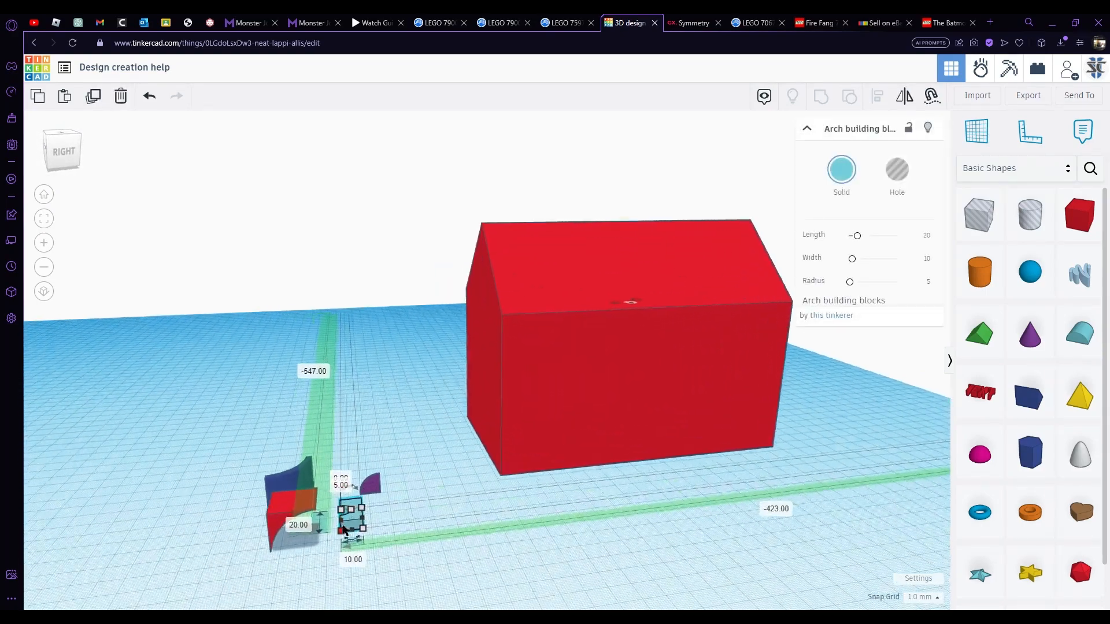
pyautogui.scroll(3, 356, 491)
pyautogui.moveTo(374, 479); pyautogui.dragTo(646, 372)
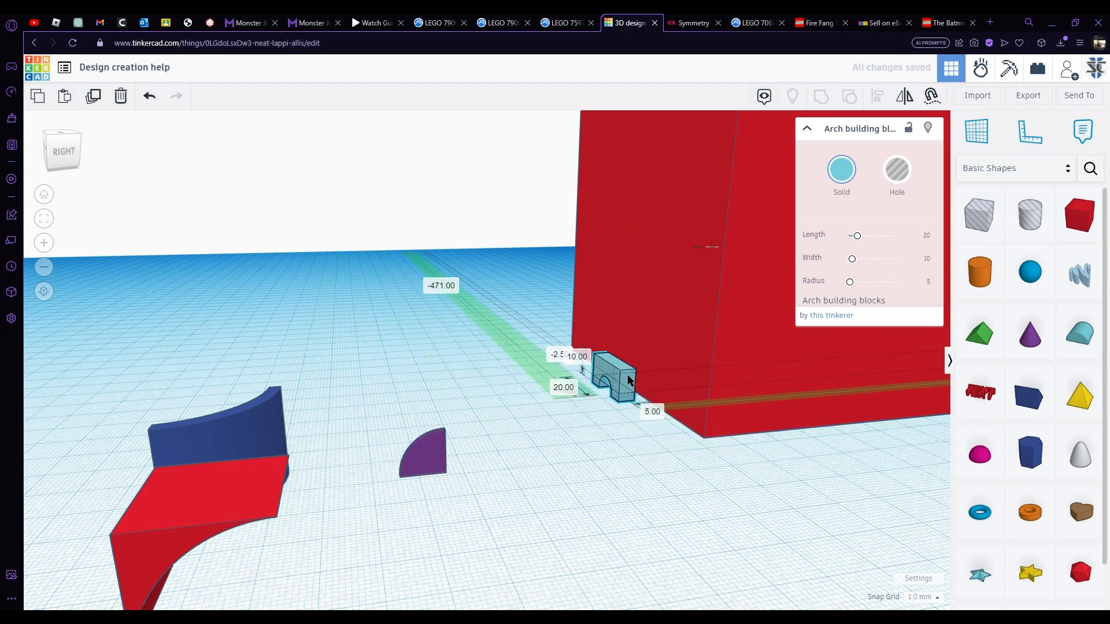
pyautogui.moveTo(480, 230); pyautogui.dragTo(379, 217, button='right')
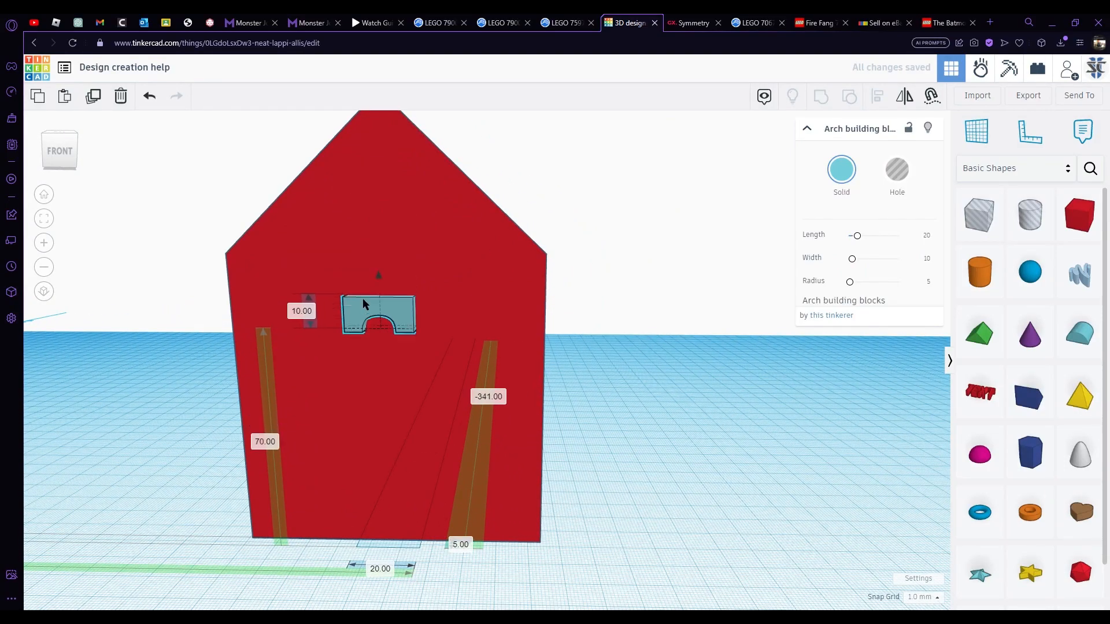
pyautogui.moveTo(363, 301); pyautogui.dragTo(365, 339)
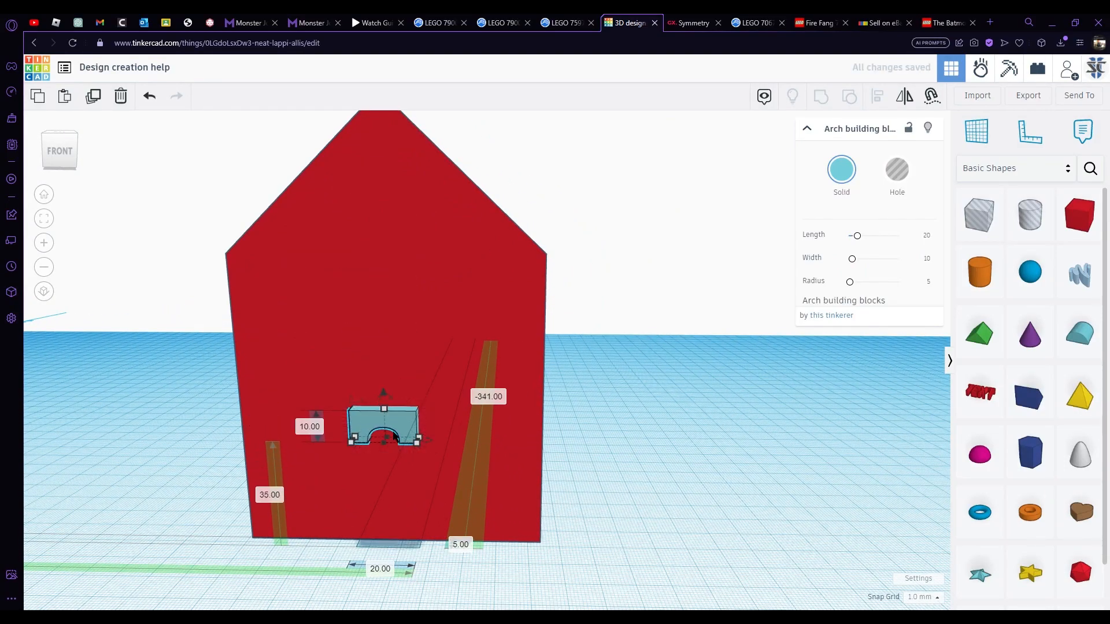
# Enlarge the arch to about 43 mm wide and 26 mm high, and lower it to 23 mm above the workplane
pyautogui.moveTo(419, 440); pyautogui.dragTo(400, 405)
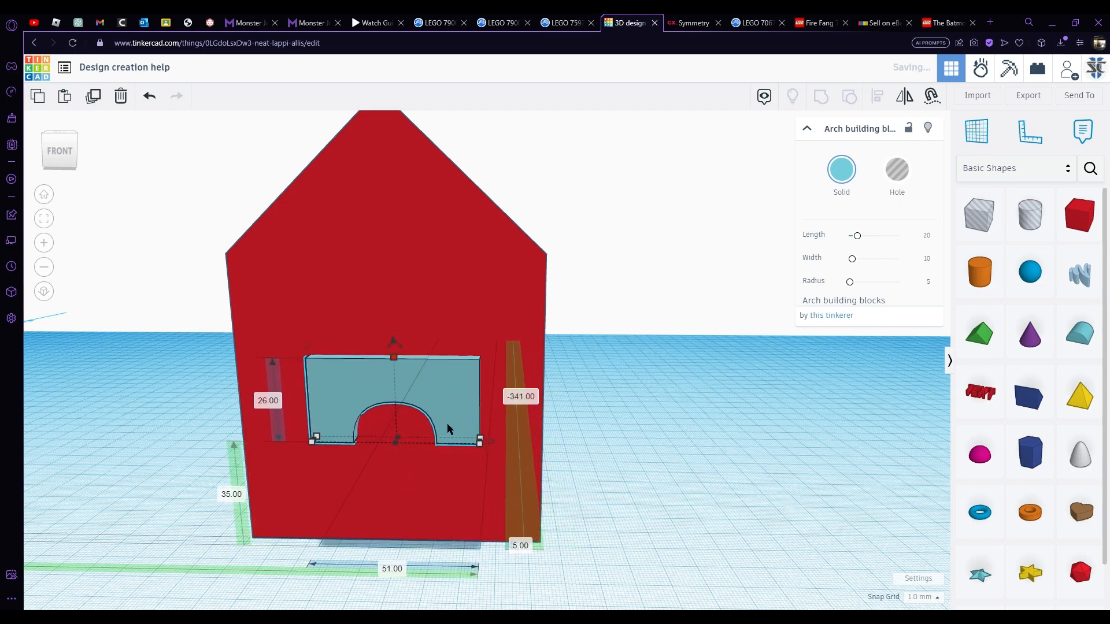
pyautogui.moveTo(473, 441); pyautogui.dragTo(453, 442)
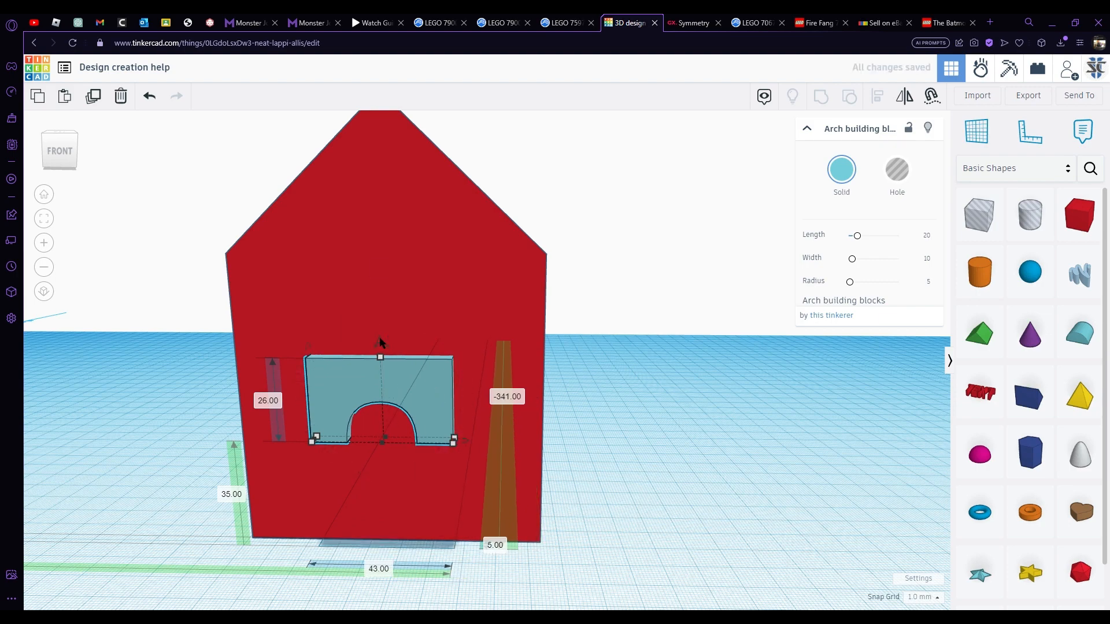
pyautogui.moveTo(379, 341); pyautogui.dragTo(388, 376)
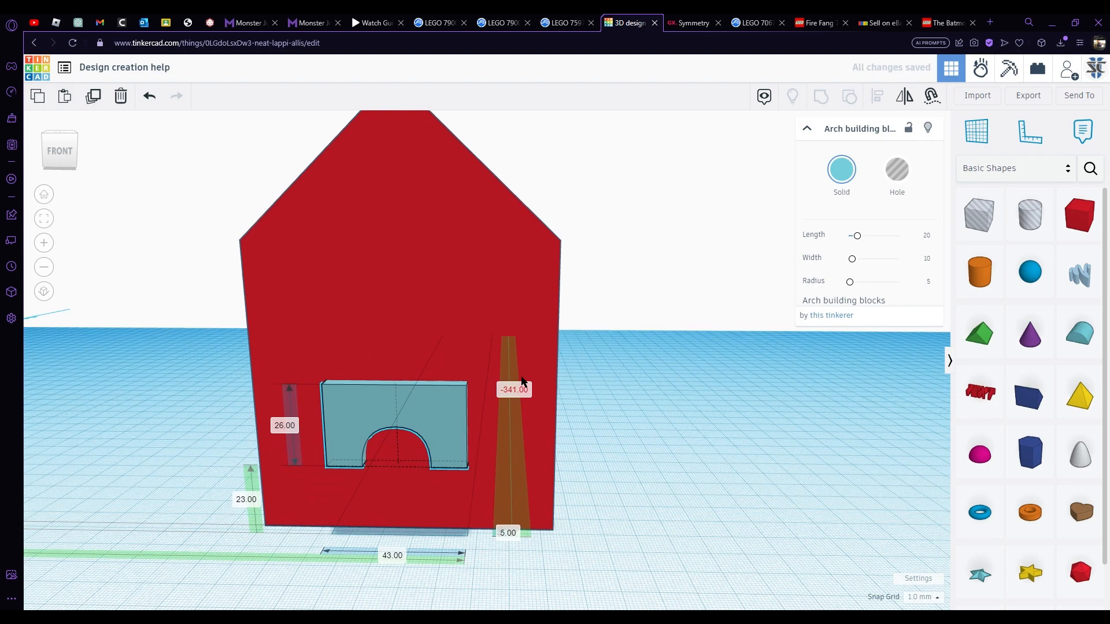
pyautogui.moveTo(522, 381); pyautogui.dragTo(610, 300, button='middle')
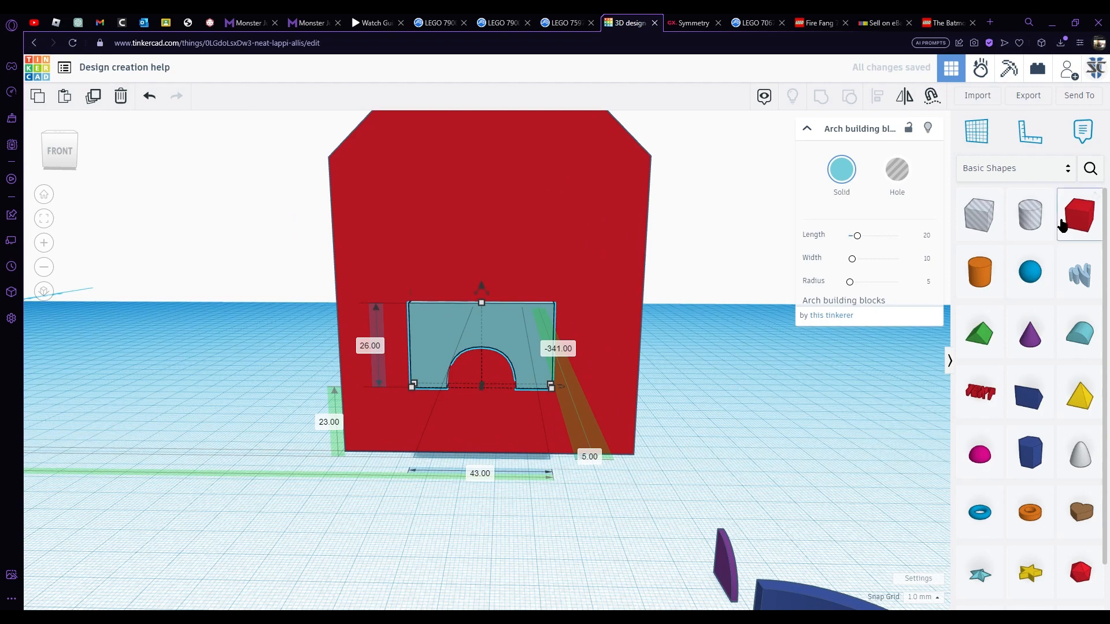
# Add a box below one arch leg, color it light blue like the arch, and stretch it to about 24 mm high
pyautogui.click(862, 333)
pyautogui.click(548, 457)
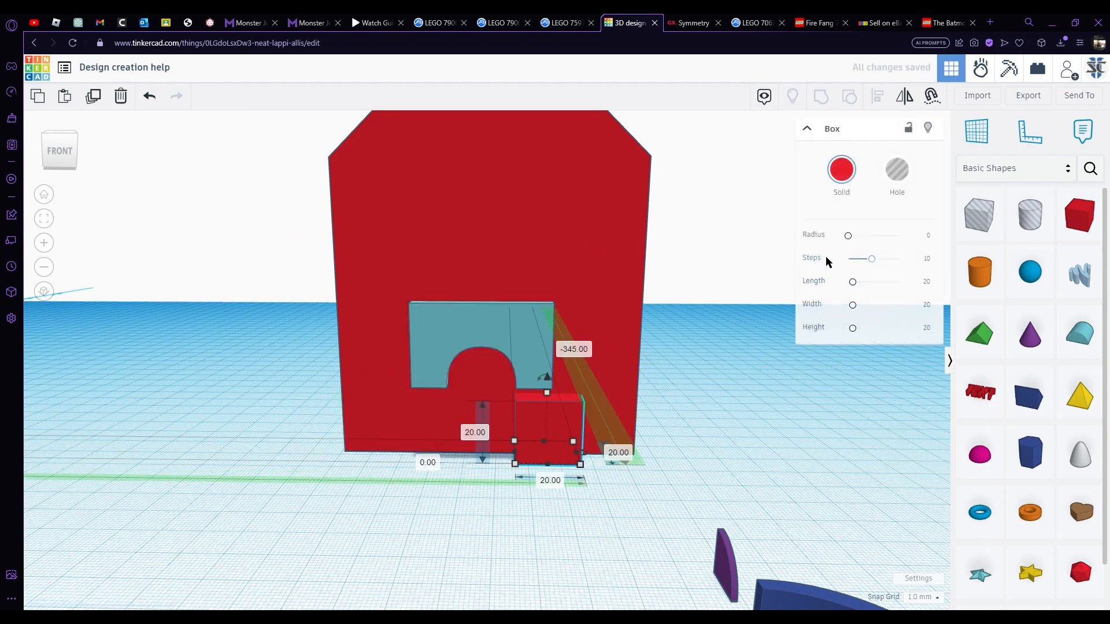
pyautogui.click(841, 170)
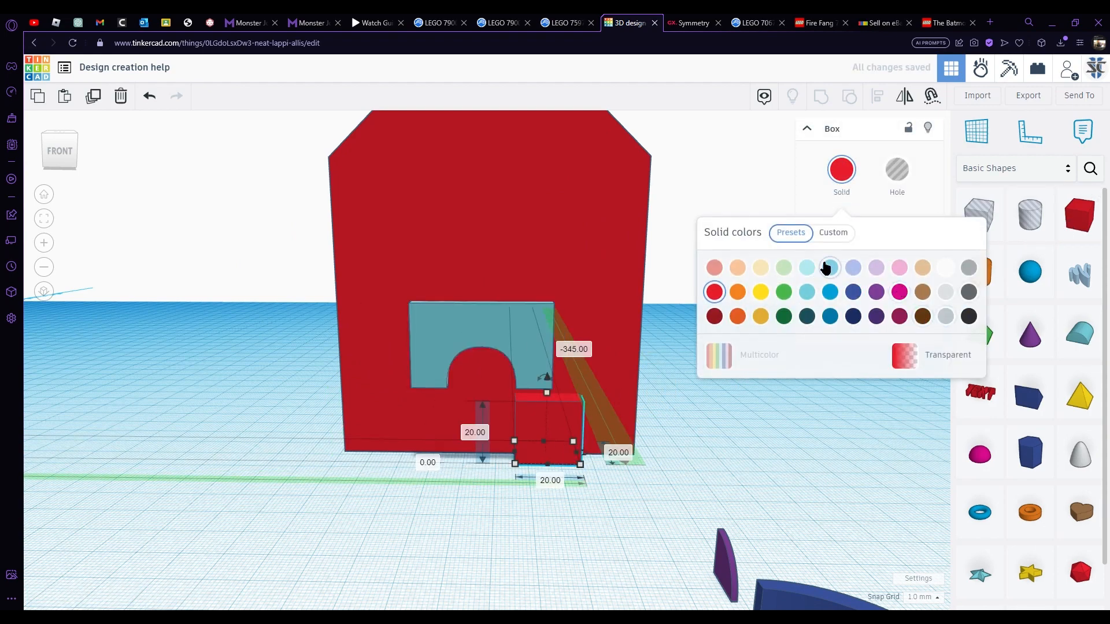
pyautogui.click(807, 292)
pyautogui.scroll(3, 564, 360)
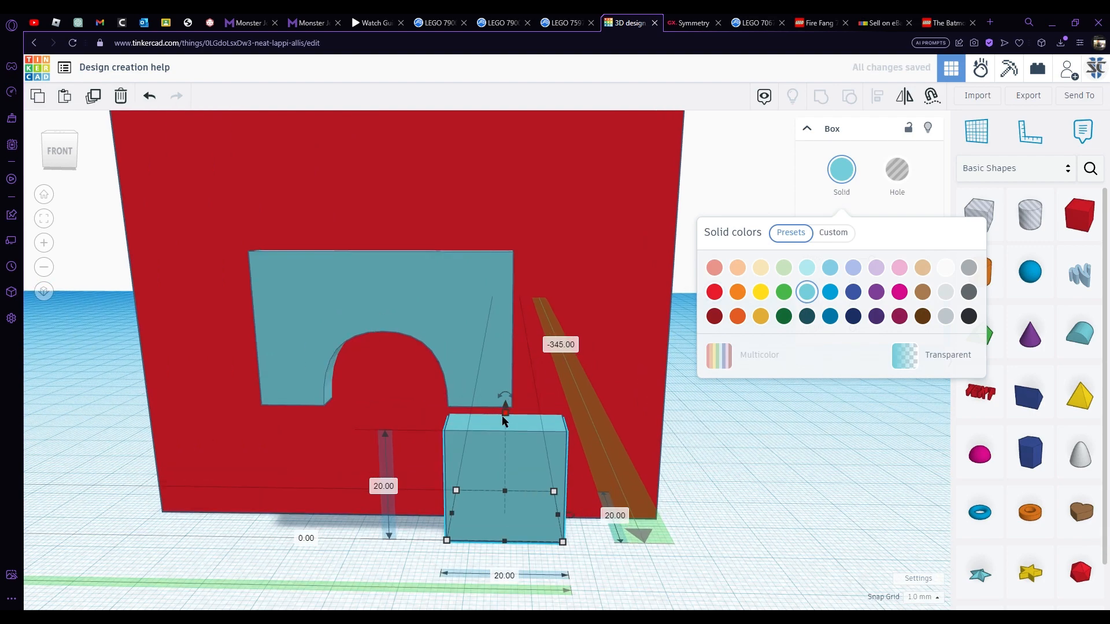
pyautogui.moveTo(503, 417); pyautogui.dragTo(505, 402)
# Using a 0.1 mm snap grid, fit the box under the arch leg at about 10.8 mm wide and 16 mm deep
pyautogui.scroll(4, 466, 402)
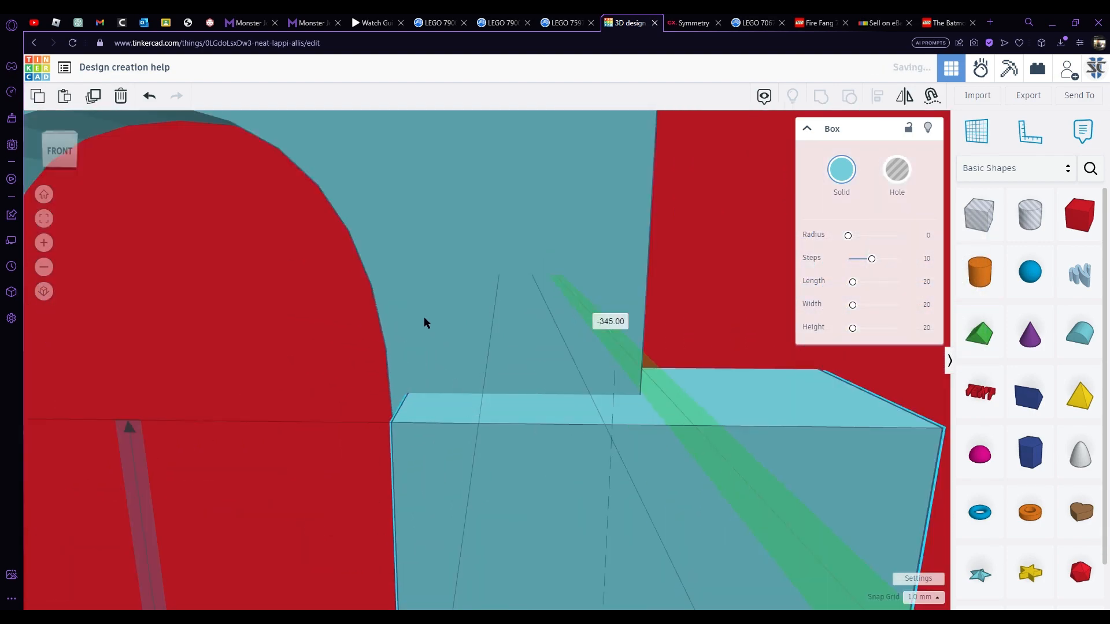
pyautogui.click(441, 322)
pyautogui.click(595, 470)
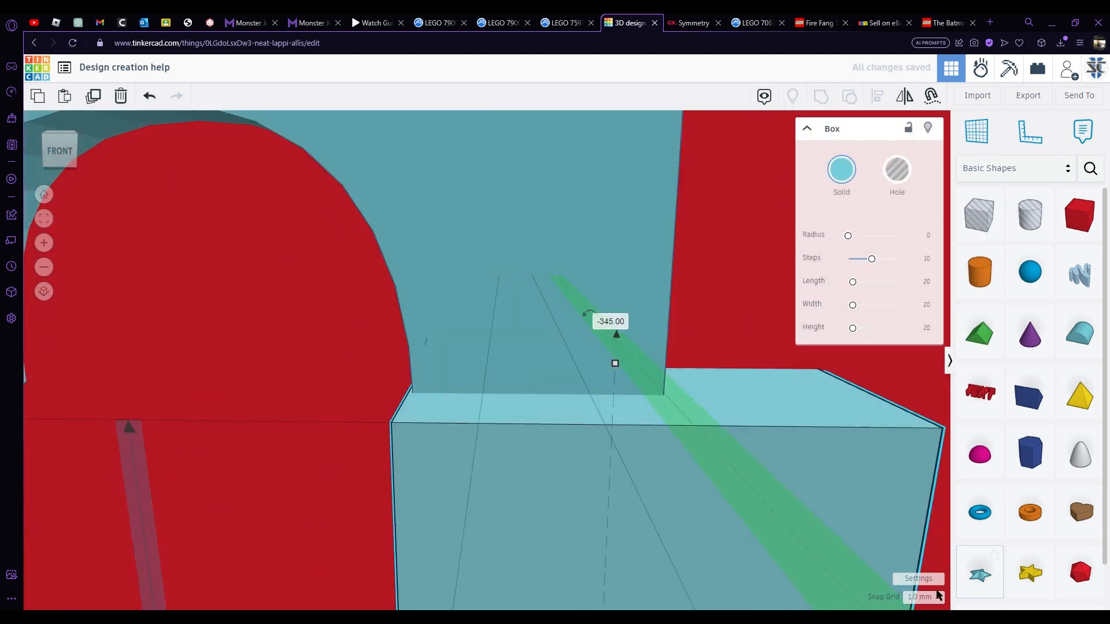
pyautogui.scroll(5, 464, 376)
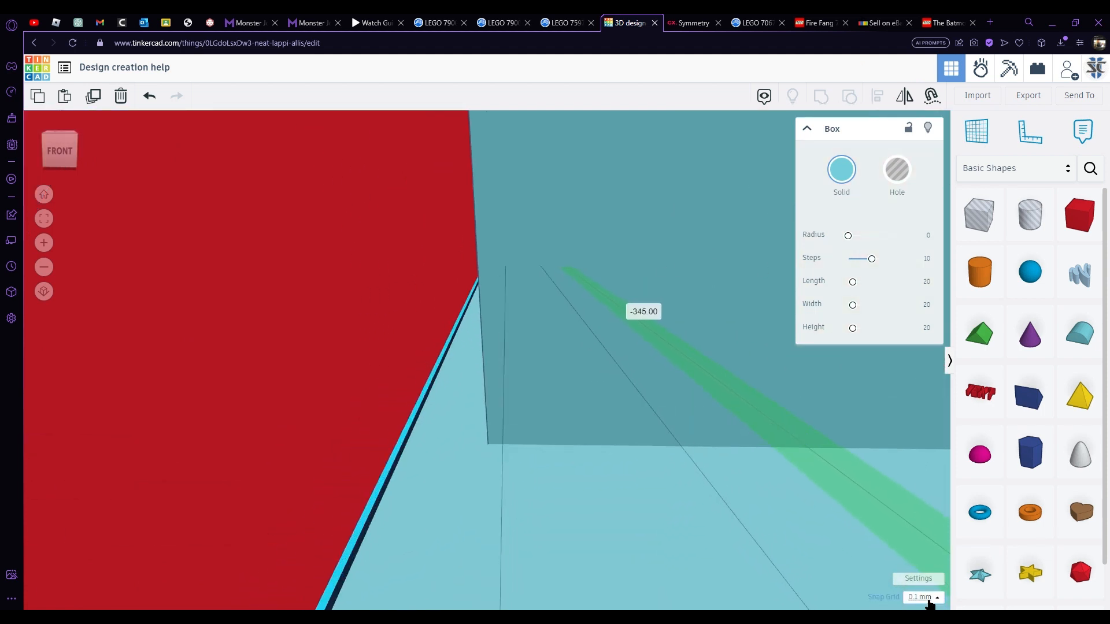
pyautogui.scroll(-8, 583, 475)
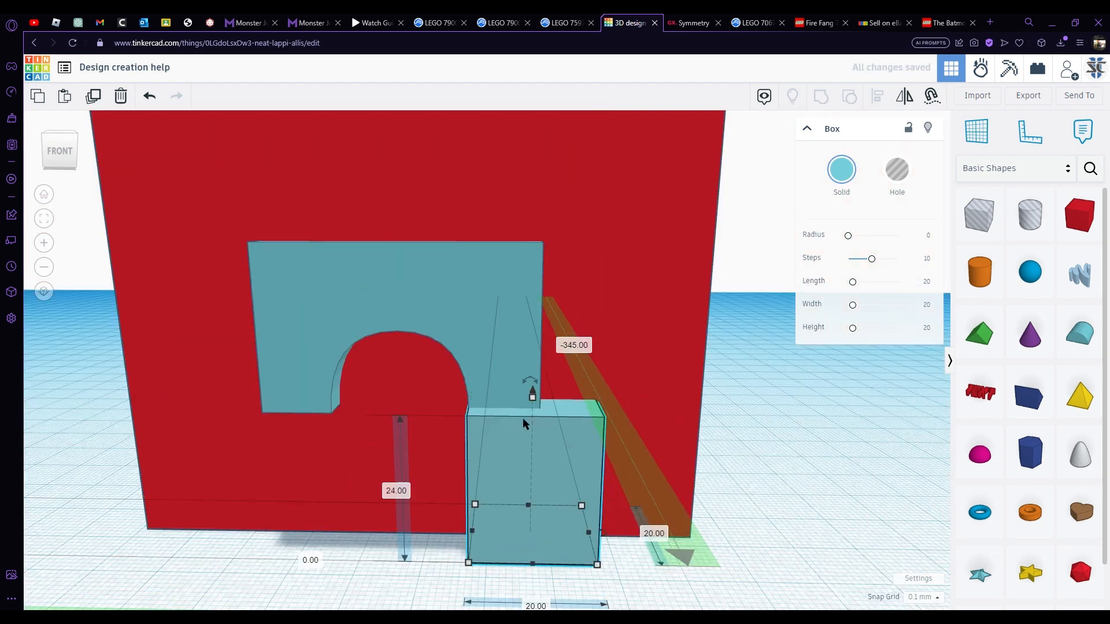
pyautogui.moveTo(611, 536); pyautogui.dragTo(553, 522)
pyautogui.scroll(5, 567, 474)
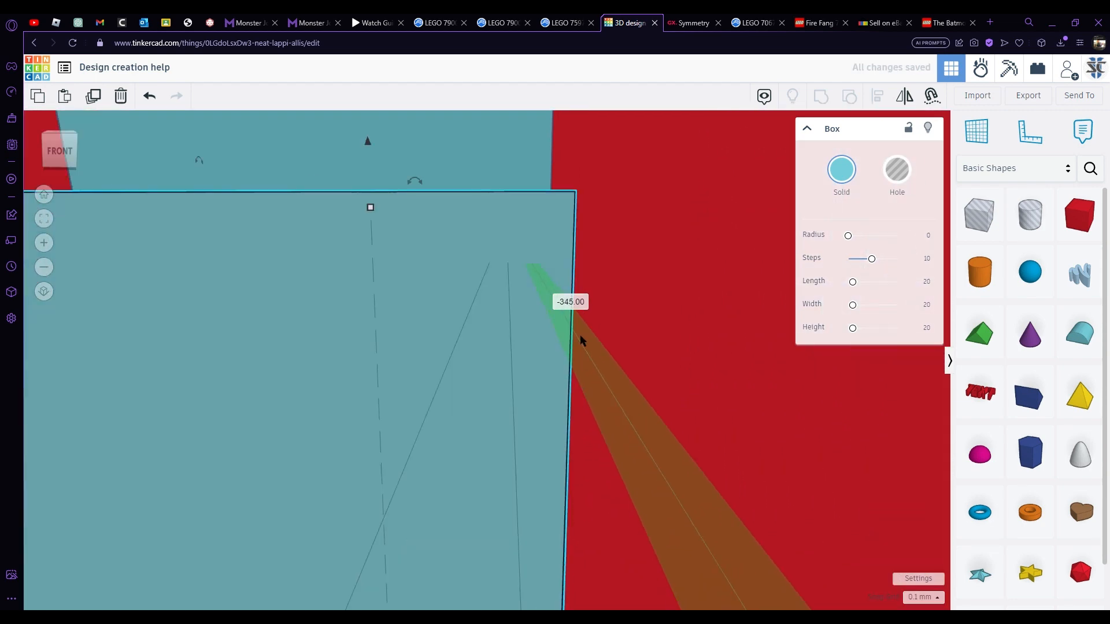
pyautogui.scroll(-3, 567, 355)
pyautogui.scroll(-2, 516, 442)
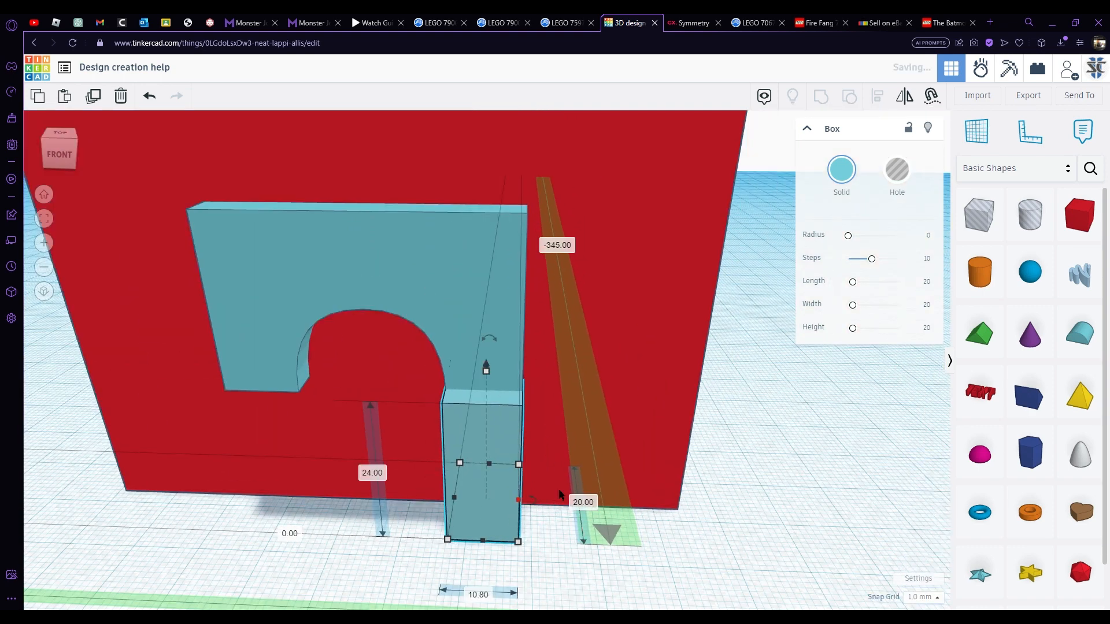
pyautogui.moveTo(478, 540); pyautogui.dragTo(501, 522)
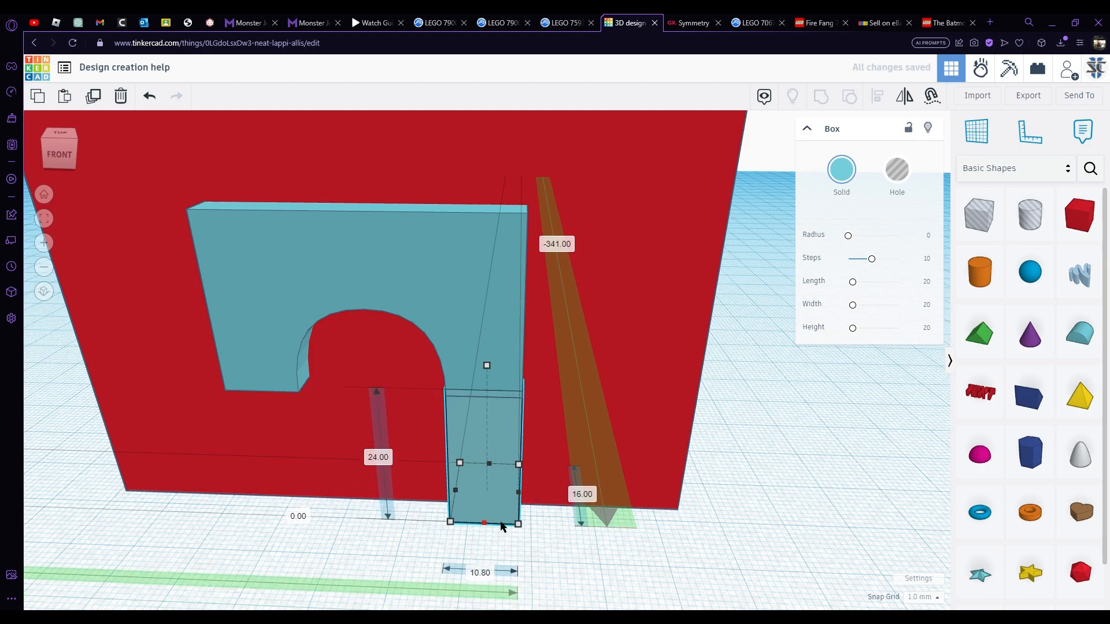
# Duplicate the leg box and move the copy under the arch's opposite leg
pyautogui.moveTo(657, 513); pyautogui.dragTo(632, 508, button='right')
pyautogui.press('Right')
pyautogui.press('Right')
pyautogui.press('Right')
pyautogui.press('Right')
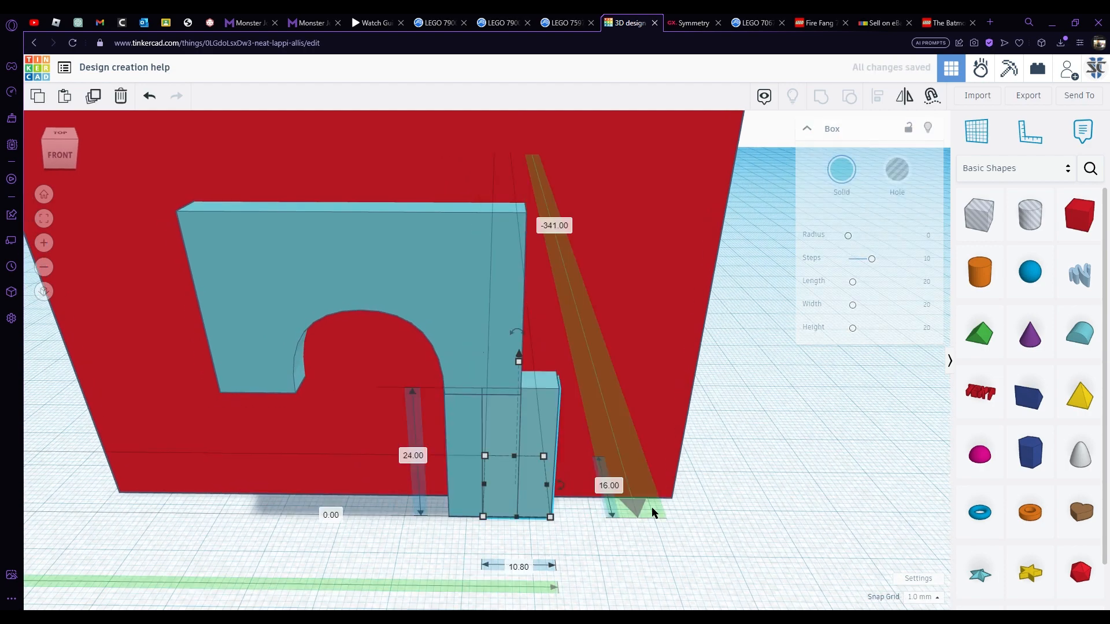
pyautogui.moveTo(528, 475); pyautogui.dragTo(336, 441)
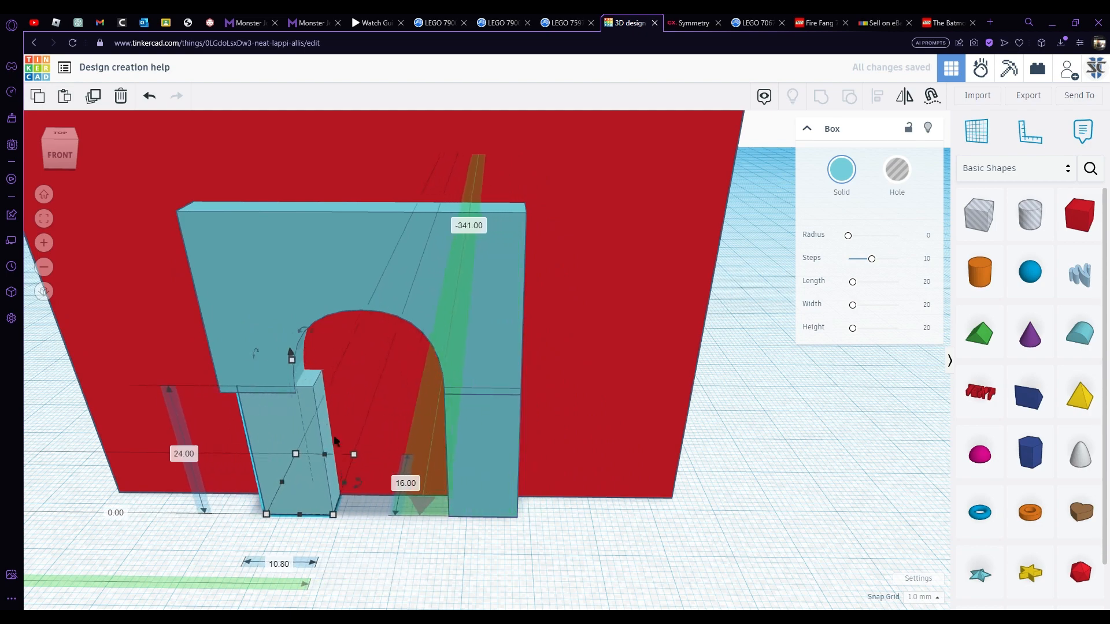
# Move the house away from the arch, group the arch with its two leg boxes, and bring the house back against it
pyautogui.moveTo(238, 408); pyautogui.dragTo(458, 366, button='right')
pyautogui.moveTo(458, 365); pyautogui.dragTo(441, 224)
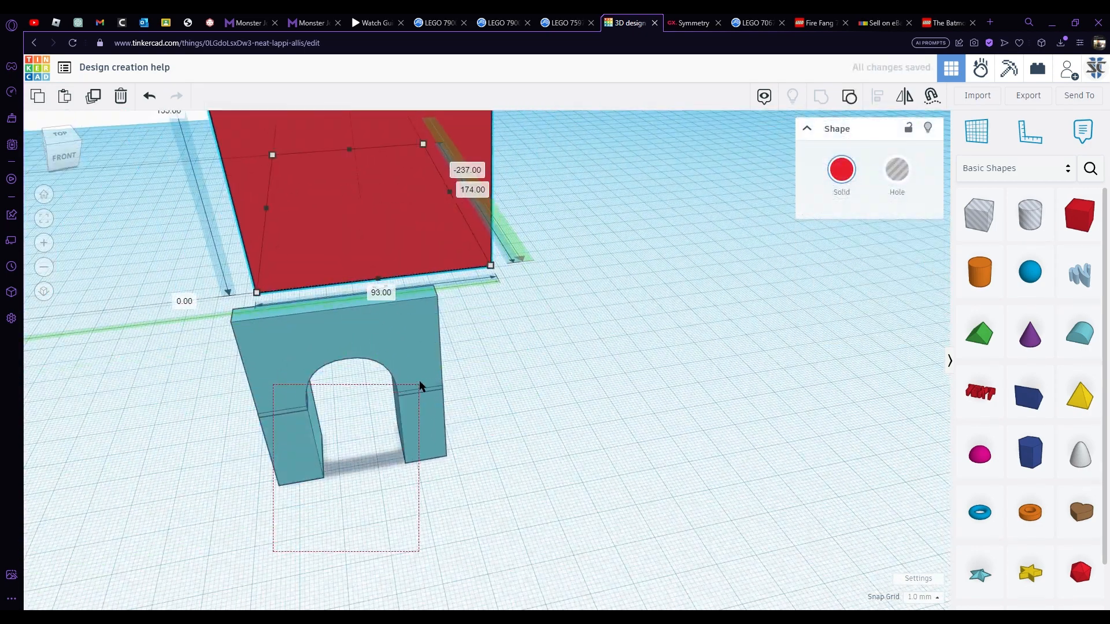
pyautogui.moveTo(420, 386); pyautogui.dragTo(433, 384)
pyautogui.click(818, 100)
pyautogui.moveTo(478, 176); pyautogui.dragTo(508, 328)
pyautogui.scroll(-3, 607, 310)
pyautogui.click(694, 283)
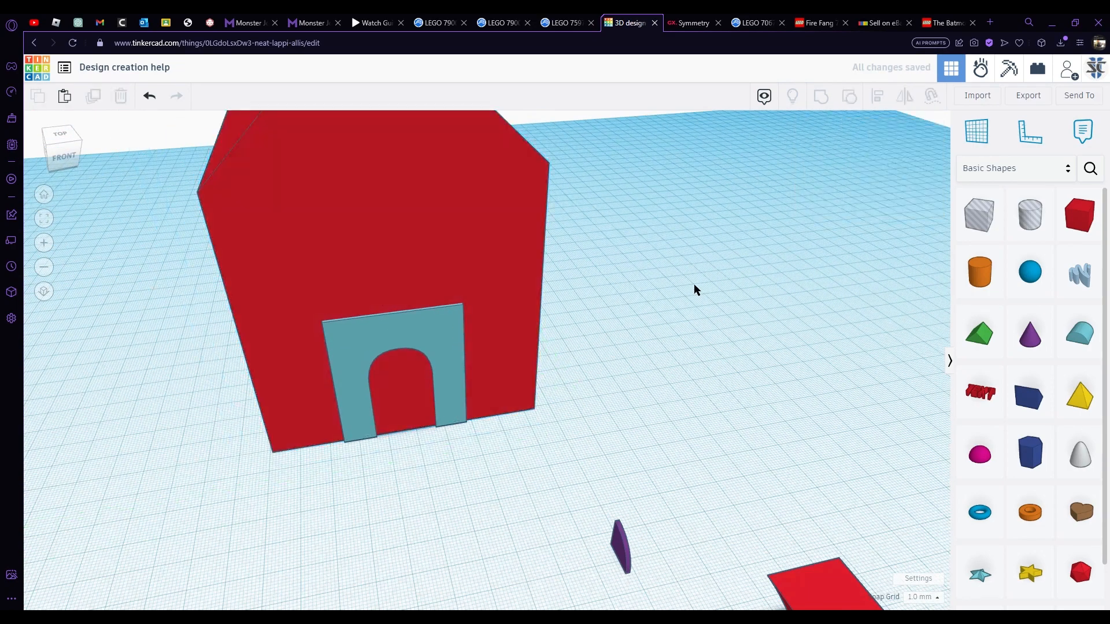
# Select the finished house together with its doorway arch and delete both
pyautogui.scroll(-3, 694, 283)
pyautogui.moveTo(694, 283); pyautogui.dragTo(498, 283, button='right')
pyautogui.scroll(-3, 609, 252)
pyautogui.scroll(2, 850, 327)
pyautogui.click(499, 283)
pyautogui.click(387, 264)
pyautogui.moveTo(388, 264); pyautogui.dragTo(516, 322, button='right')
pyautogui.scroll(5, 413, 294)
pyautogui.moveTo(389, 272); pyautogui.dragTo(583, 322)
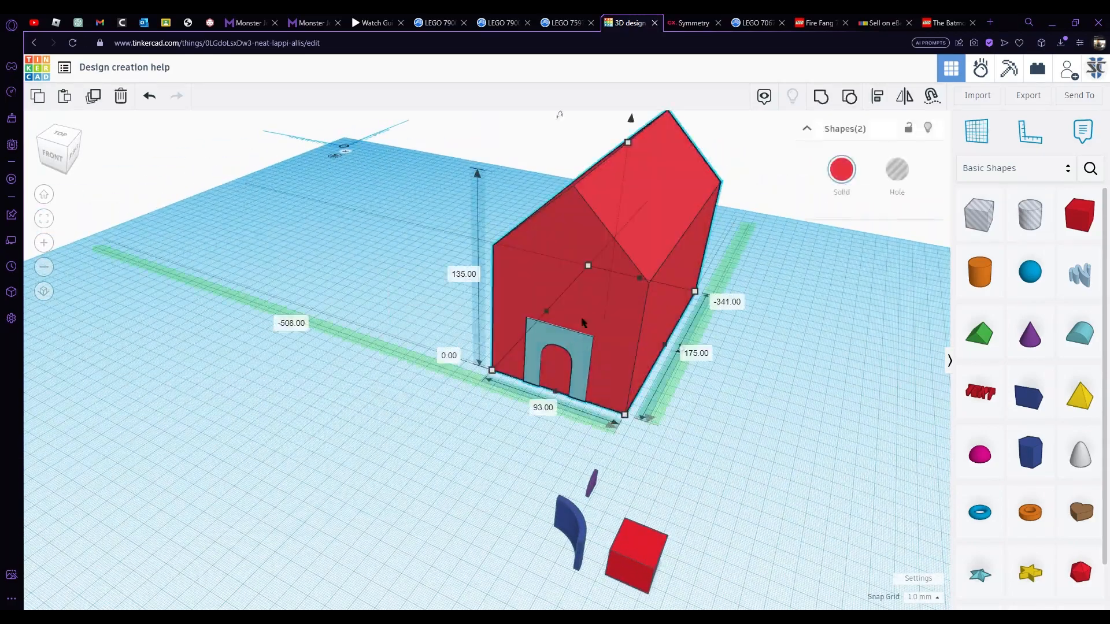
pyautogui.press('Delete')
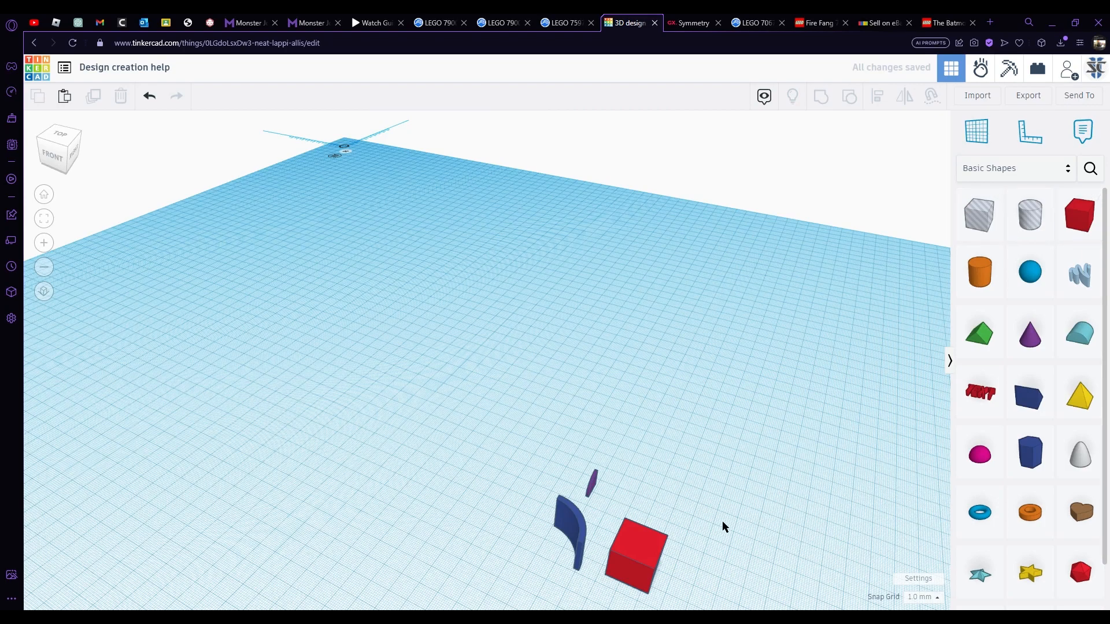
# Make a separate copy of the thin outer bend and enlarge it to 20 mm in each direction
pyautogui.moveTo(589, 498); pyautogui.dragTo(408, 471)
pyautogui.scroll(5, 409, 471)
pyautogui.click(319, 524)
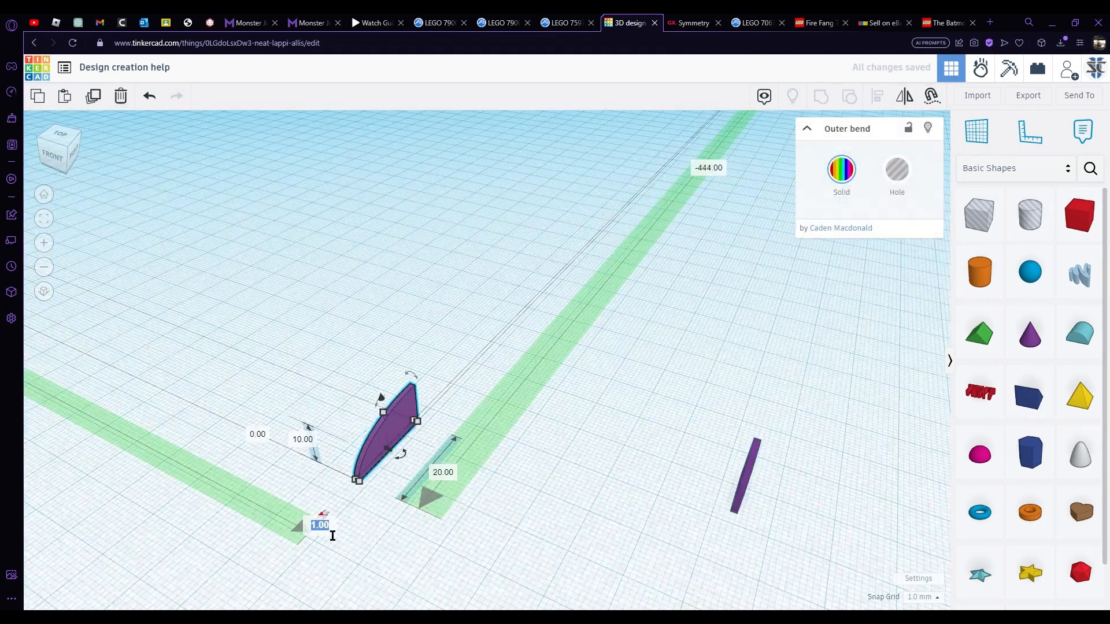
pyautogui.click(237, 409)
pyautogui.write('20')
pyautogui.press('Return')
pyautogui.moveTo(374, 361); pyautogui.dragTo(349, 361)
# Duplicate the enlarged outer bend and place the copy apart from it, curving the opposite way
pyautogui.moveTo(492, 405); pyautogui.dragTo(248, 505, button='right')
pyautogui.hotkey('ctrl', 'd')
pyautogui.moveTo(344, 374); pyautogui.dragTo(605, 397)
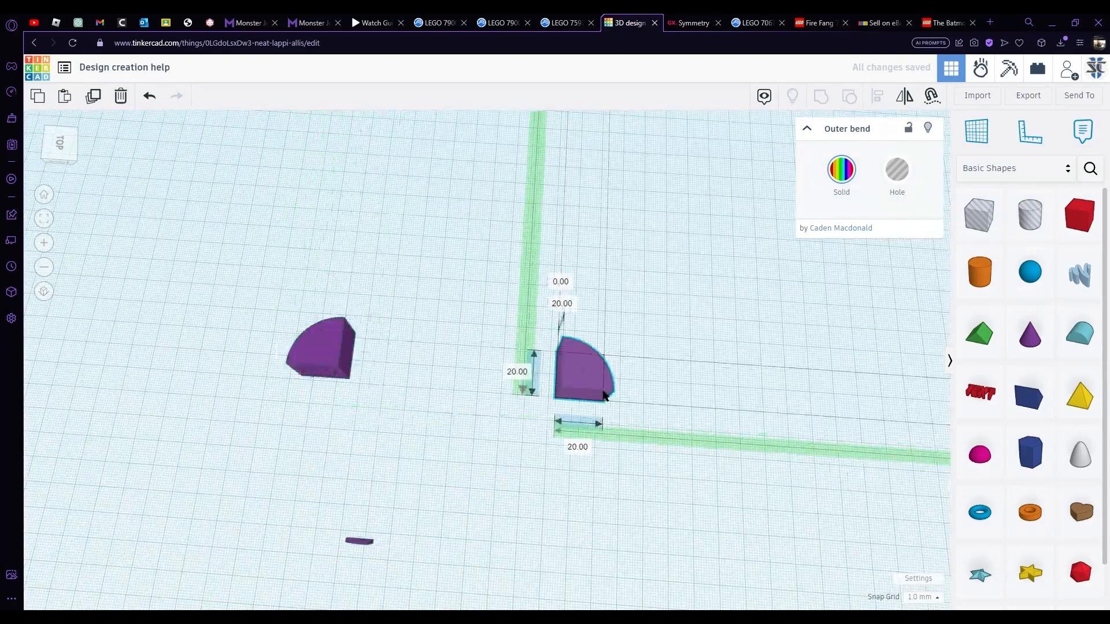
pyautogui.click(323, 347)
pyautogui.scroll(-5, 405, 346)
pyautogui.click(411, 354)
pyautogui.moveTo(410, 354); pyautogui.dragTo(445, 324, button='right')
# Add a box between the two enlarged bends, color it purple, and fit it to form a long bar with rounded ends
pyautogui.moveTo(1080, 215); pyautogui.dragTo(731, 303)
pyautogui.click(842, 170)
pyautogui.moveTo(682, 331); pyautogui.dragTo(485, 369)
pyautogui.click(792, 121)
pyautogui.moveTo(890, 324); pyautogui.dragTo(665, 301, button='right')
# Stretch a copy of the small outer bend to about 51 mm long and 20 mm high across one end of the bar
pyautogui.click(467, 292)
pyautogui.click(261, 226)
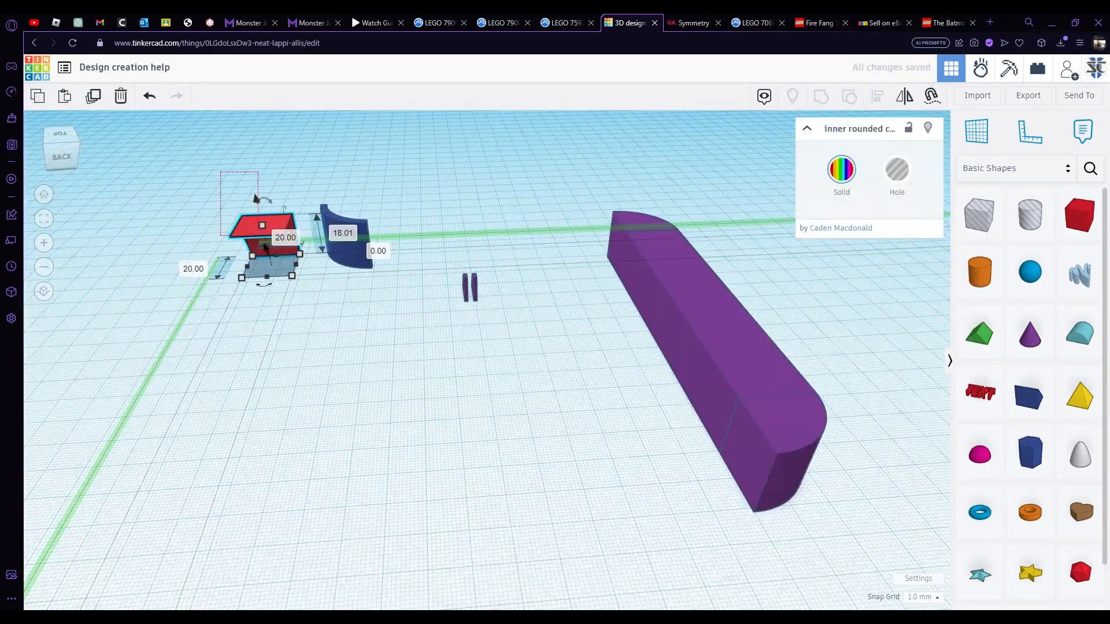
pyautogui.click(474, 289)
pyautogui.moveTo(708, 501); pyautogui.dragTo(456, 520)
pyautogui.moveTo(497, 428); pyautogui.dragTo(520, 508, button='right')
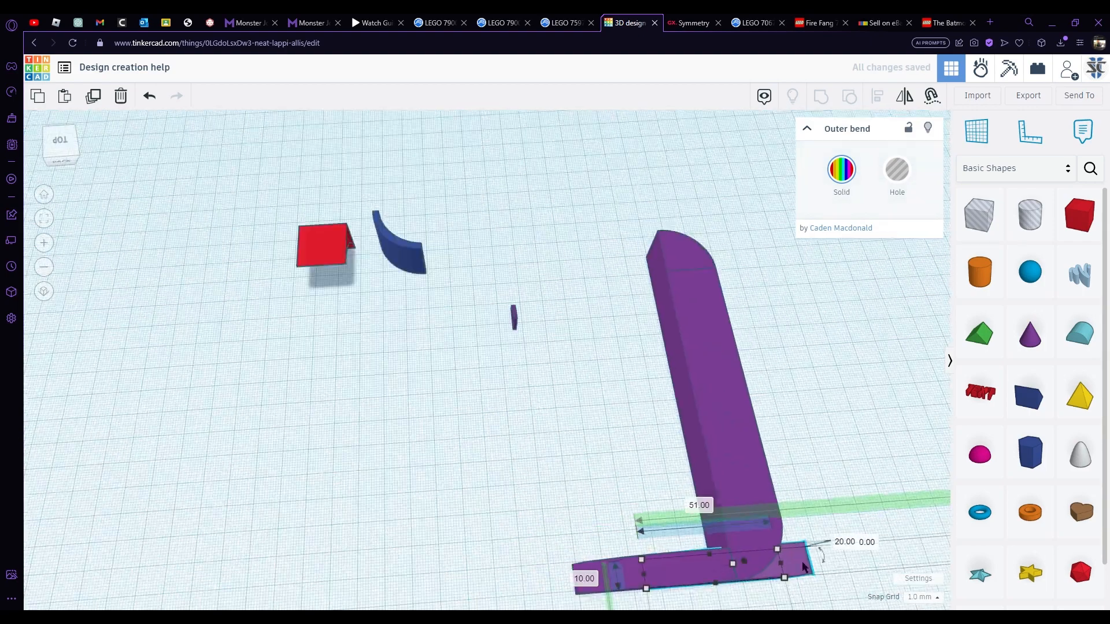
# Duplicate the stretched outer bend and move the copy to the opposite end of the purple bar
pyautogui.hotkey('ctrl', 'd')
pyautogui.moveTo(682, 567); pyautogui.dragTo(596, 254)
pyautogui.moveTo(521, 324); pyautogui.dragTo(347, 346, button='right')
pyautogui.keyDown('shift'); pyautogui.click(395, 267); pyautogui.keyUp('shift')
pyautogui.click(729, 176)
# Duplicate the small outer bend and reshape the copy into a 1 mm thick, 39 mm long, 20 mm high tooth inside the frame
pyautogui.moveTo(730, 176); pyautogui.dragTo(478, 366, button='right')
pyautogui.click(486, 372)
pyautogui.scroll(3, 526, 362)
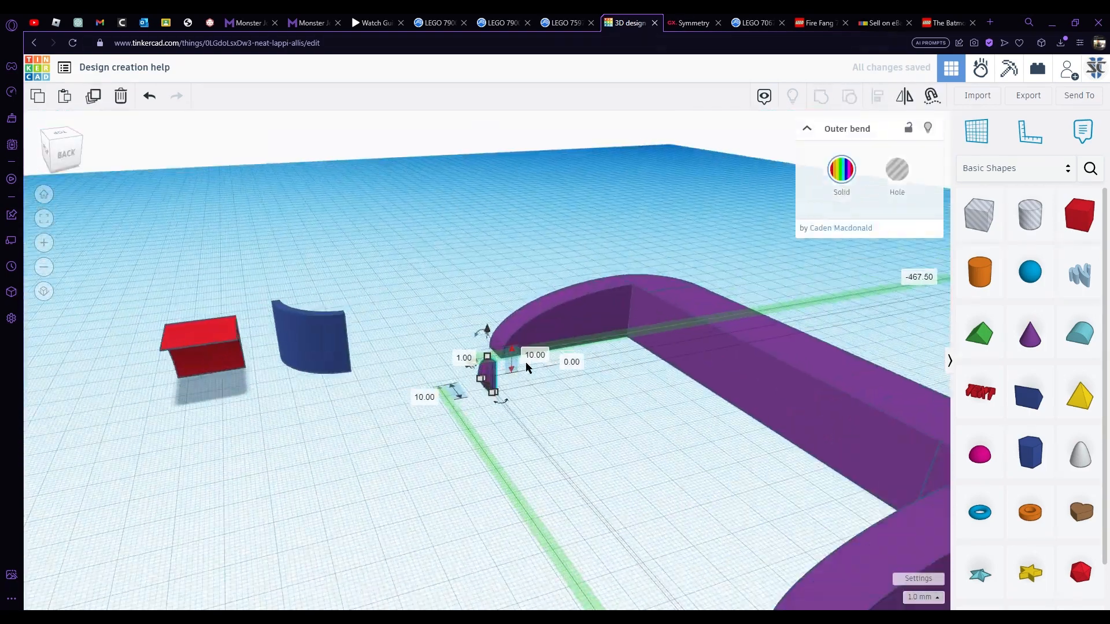
pyautogui.hotkey('ctrl', 'd')
pyautogui.moveTo(463, 385); pyautogui.dragTo(664, 306)
pyautogui.moveTo(665, 306); pyautogui.dragTo(566, 404, button='right')
pyautogui.moveTo(563, 248); pyautogui.dragTo(545, 296)
pyautogui.moveTo(544, 296); pyautogui.dragTo(569, 347, button='right')
pyautogui.moveTo(471, 345); pyautogui.dragTo(459, 384)
# Repeat the thin tooth at even spacing along the purple bar until the row reaches the opposite end piece
pyautogui.hotkey('ctrl', 'd')
pyautogui.press('Right')
pyautogui.press('Right')
pyautogui.hotkey('ctrl', 'd')
pyautogui.hotkey('ctrl', 'd')
pyautogui.hotkey('ctrl', 'd')
pyautogui.hotkey('ctrl', 'd')
pyautogui.hotkey('ctrl', 'd')
pyautogui.hotkey('ctrl', 'd')
pyautogui.hotkey('ctrl', 'd')
pyautogui.hotkey('ctrl', 'd')
pyautogui.hotkey('ctrl', 'd')
pyautogui.hotkey('ctrl', 'd')
pyautogui.hotkey('ctrl', 'd')
pyautogui.hotkey('ctrl', 'd')
pyautogui.hotkey('ctrl', 'd')
pyautogui.hotkey('ctrl', 'd')
pyautogui.hotkey('ctrl', 'd')
pyautogui.hotkey('ctrl', 'd')
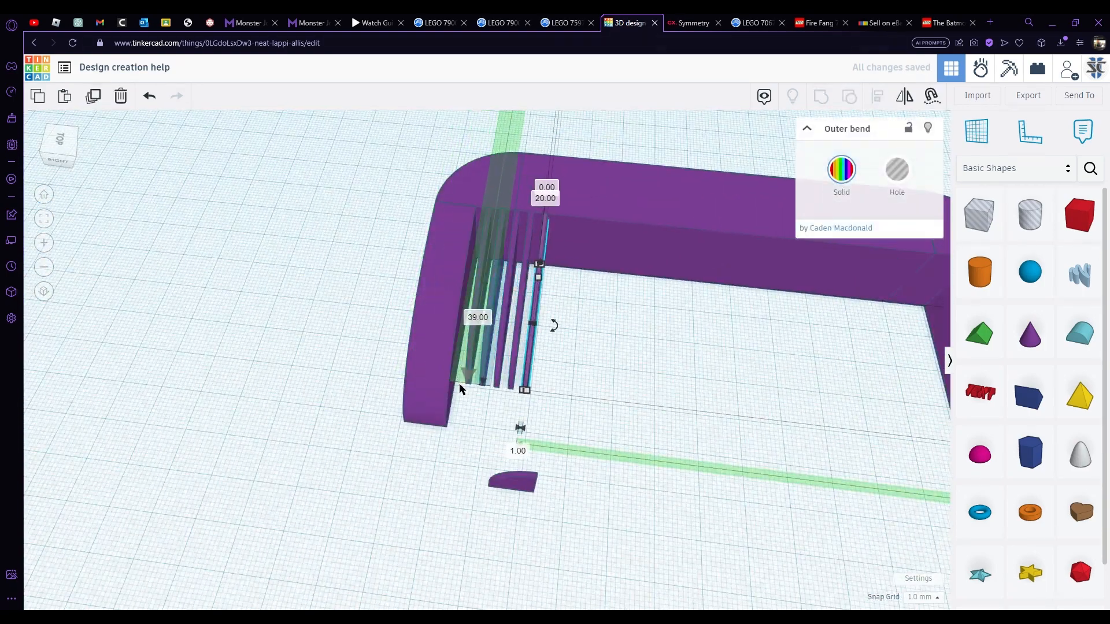
pyautogui.hotkey('ctrl', 'd')
pyautogui.hotkey('ctrl', 'd')
pyautogui.hotkey('ctrl', 'd')
pyautogui.hotkey('ctrl', 'd')
pyautogui.hotkey('ctrl', 'd')
pyautogui.moveTo(590, 271); pyautogui.dragTo(308, 275, button='middle')
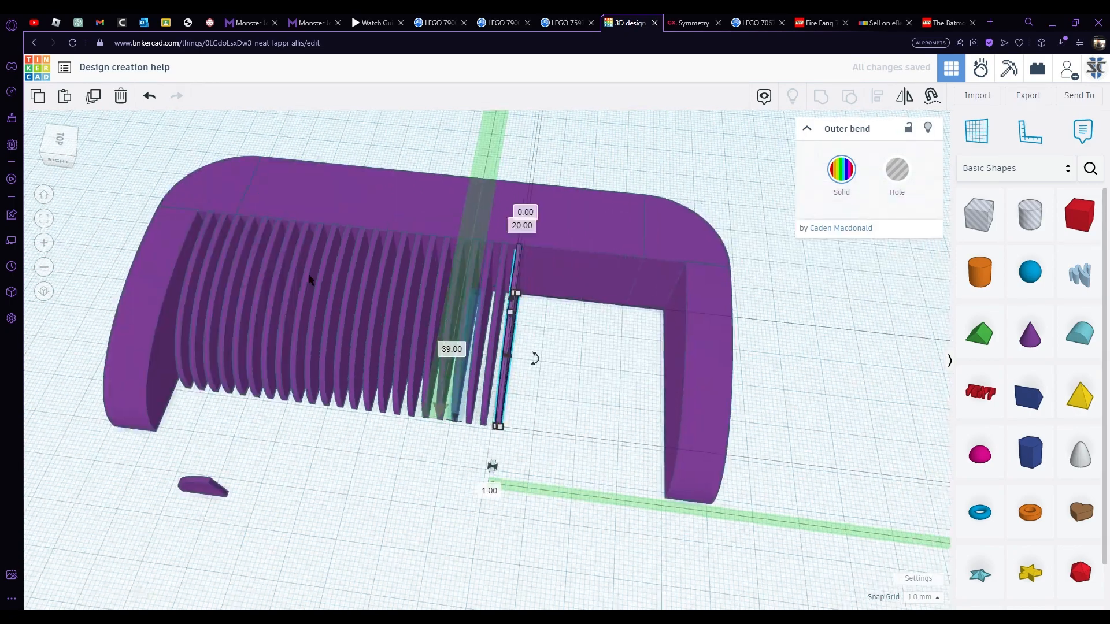
pyautogui.hotkey('ctrl', 'd')
pyautogui.hotkey('ctrl', 'd')
pyautogui.hotkey('ctrl', 'd')
pyautogui.hotkey('ctrl', 'd')
pyautogui.hotkey('ctrl', 'd')
pyautogui.hotkey('ctrl', 'd')
pyautogui.hotkey('ctrl', 'd')
pyautogui.hotkey('ctrl', 'd')
pyautogui.hotkey('ctrl', 'd')
pyautogui.hotkey('ctrl', 'd')
pyautogui.scroll(-6, 308, 275)
# Group the purple bar, end pieces and teeth into a single comb
pyautogui.click(323, 497)
pyautogui.moveTo(323, 347); pyautogui.dragTo(308, 404, button='right')
pyautogui.moveTo(237, 249); pyautogui.dragTo(722, 456)
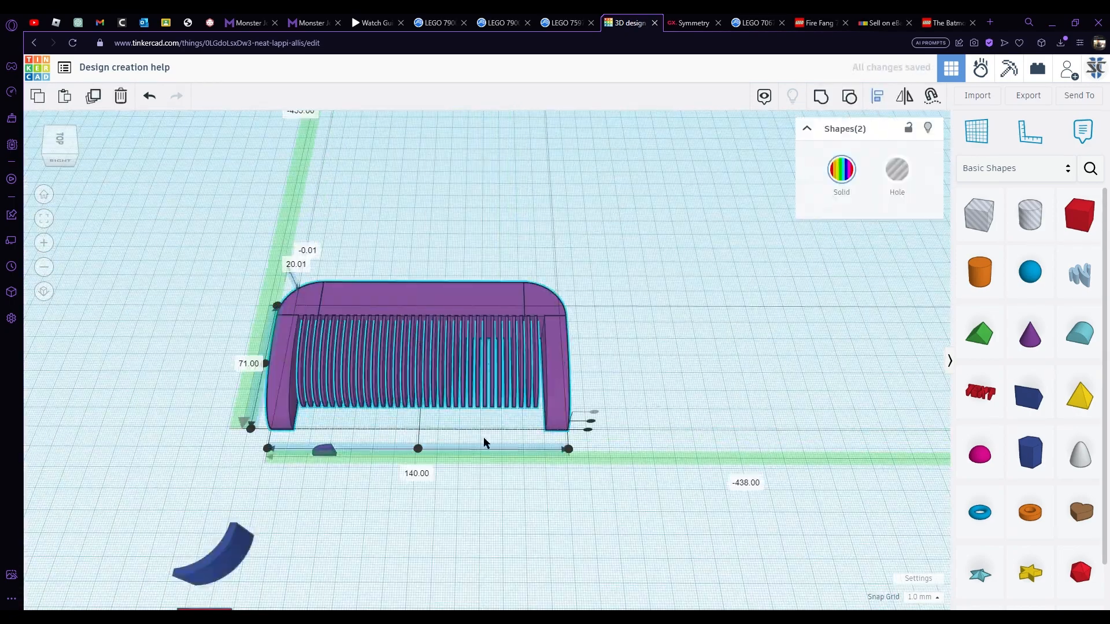
pyautogui.click(665, 358)
pyautogui.moveTo(665, 358); pyautogui.dragTo(512, 243, button='right')
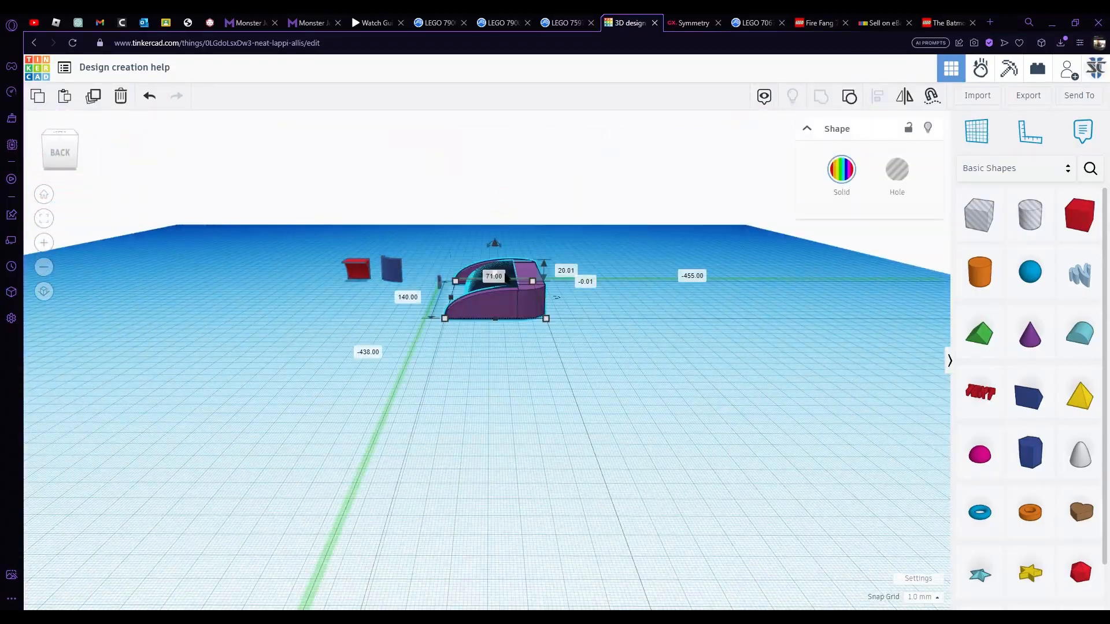
pyautogui.scroll(4, 494, 252)
pyautogui.moveTo(554, 297); pyautogui.dragTo(810, 337, button='right')
pyautogui.click(810, 337)
pyautogui.scroll(3, 553, 346)
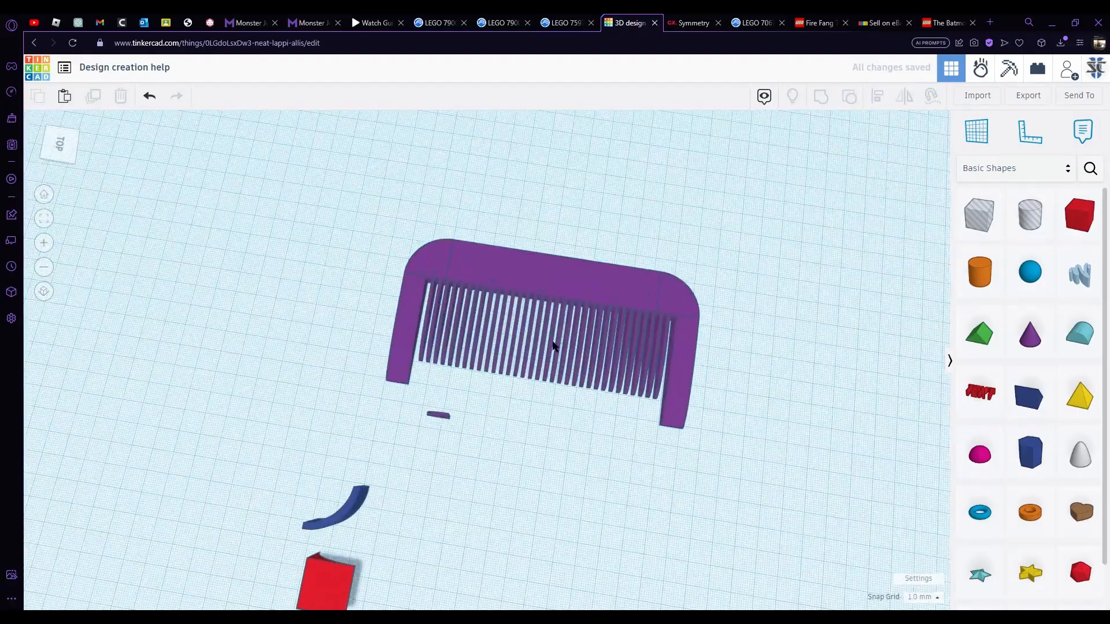
# Move the small purple outer bend away from the comb, and delete the comb
pyautogui.scroll(3, 597, 337)
pyautogui.moveTo(596, 337); pyautogui.dragTo(392, 245, button='right')
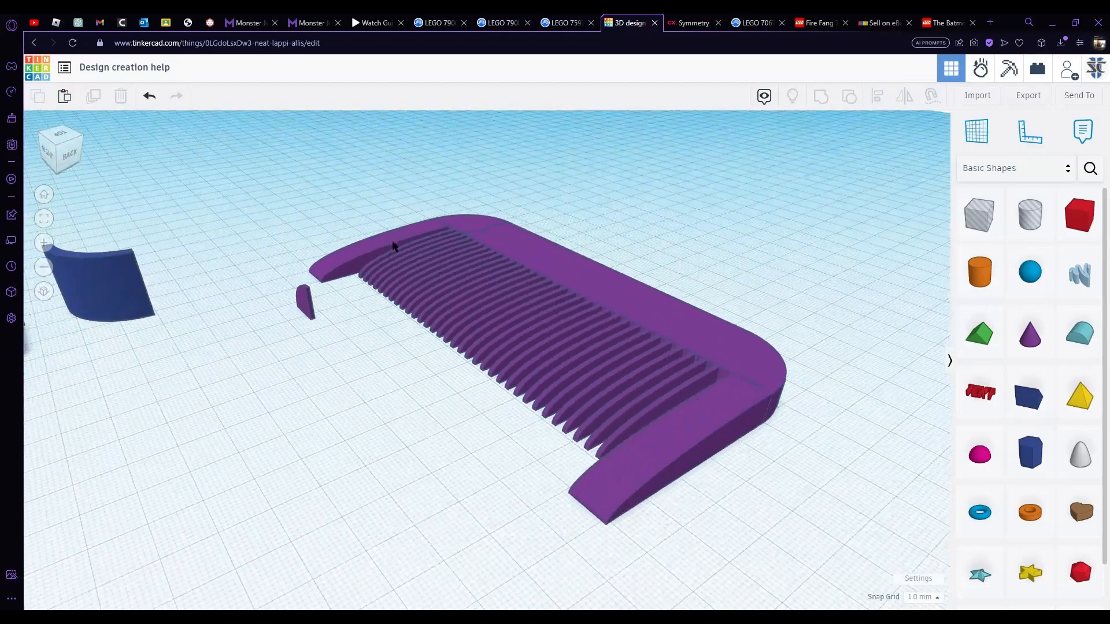
pyautogui.moveTo(308, 304); pyautogui.dragTo(224, 293)
pyautogui.click(431, 287)
pyautogui.press('Delete')
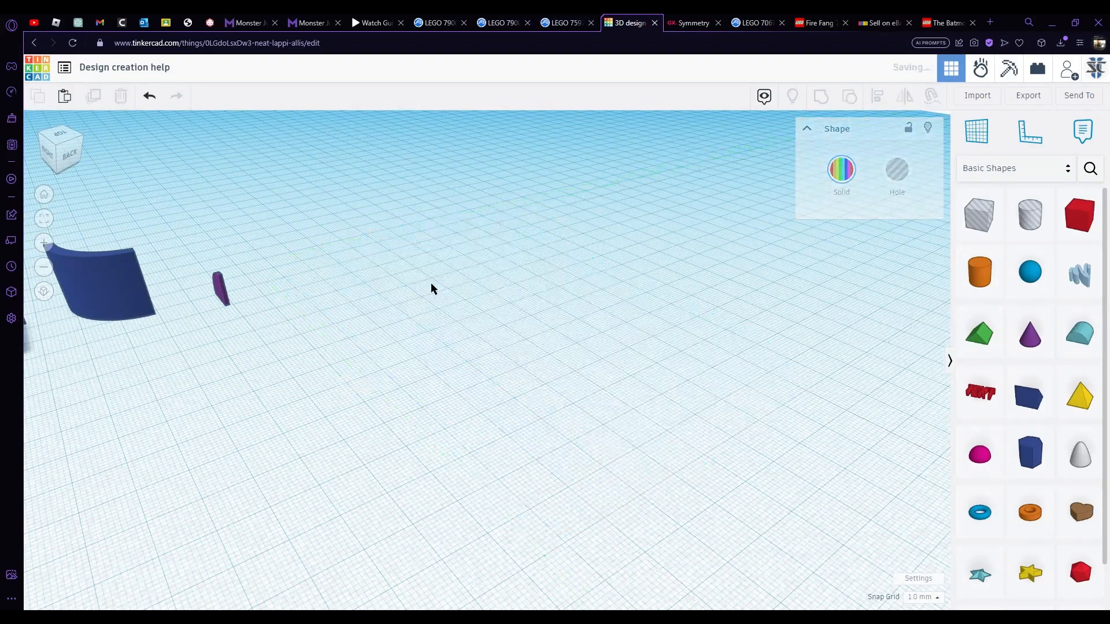
# Move the blue Curved Thing to a clear area and turn it on its side so it curves upward
pyautogui.moveTo(294, 289); pyautogui.dragTo(497, 259, button='right')
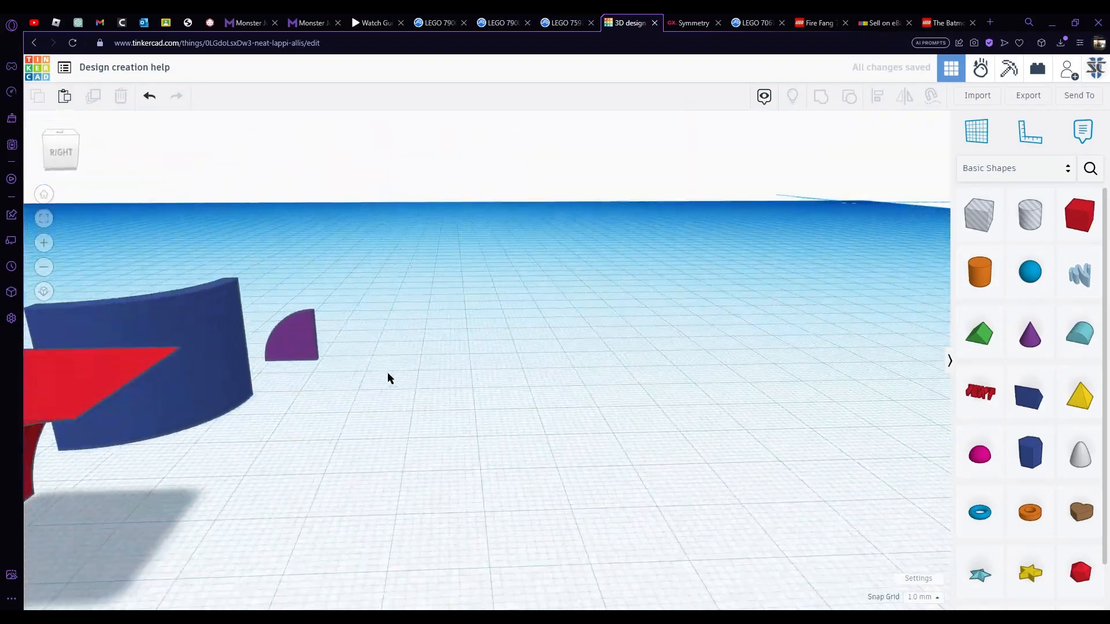
pyautogui.moveTo(242, 346); pyautogui.dragTo(852, 266)
pyautogui.moveTo(590, 295); pyautogui.dragTo(300, 399, button='middle')
pyautogui.moveTo(503, 385); pyautogui.dragTo(495, 357, button='right')
pyautogui.scroll(4, 538, 364)
pyautogui.moveTo(574, 382)
pyautogui.mouseDown(button='right')
pyautogui.moveTo(597, 359)
pyautogui.moveTo(581, 336)
pyautogui.moveTo(408, 376)
pyautogui.moveTo(148, 376)
pyautogui.moveTo(564, 369)
pyautogui.mouseUp(button='right')
pyautogui.scroll(-3, 559, 364)
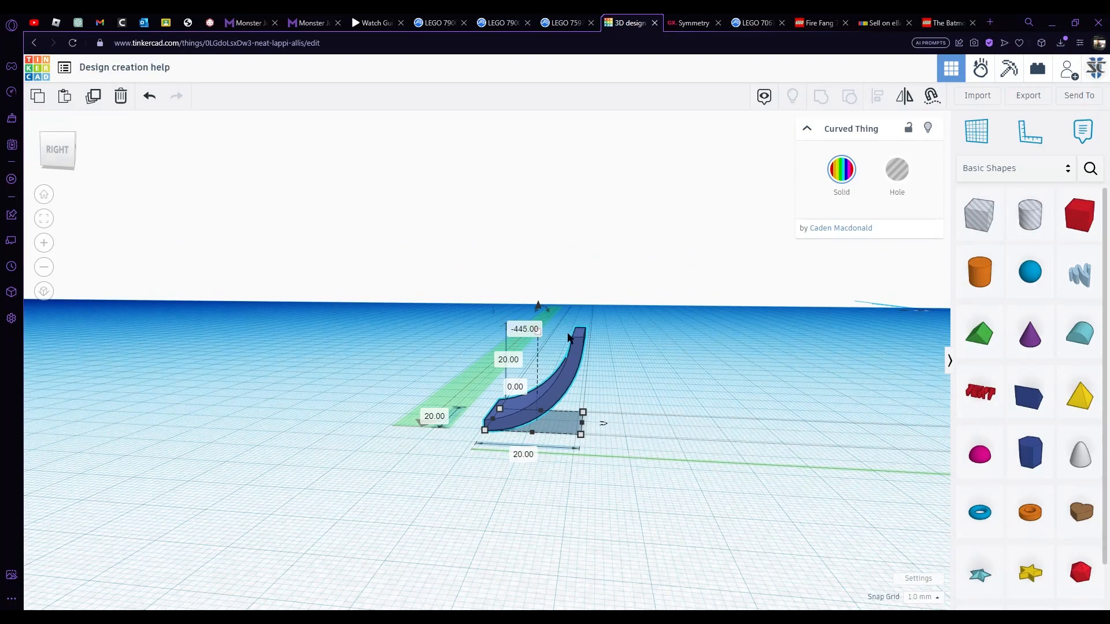
# Delete the grouped shape and the remaining leftover shapes to clear the workplane
pyautogui.moveTo(755, 434); pyautogui.dragTo(657, 326, button='right')
pyautogui.click(355, 338)
pyautogui.click(337, 332)
pyautogui.scroll(4, 659, 405)
pyautogui.moveTo(664, 484); pyautogui.dragTo(325, 351, button='right')
pyautogui.press('Delete')
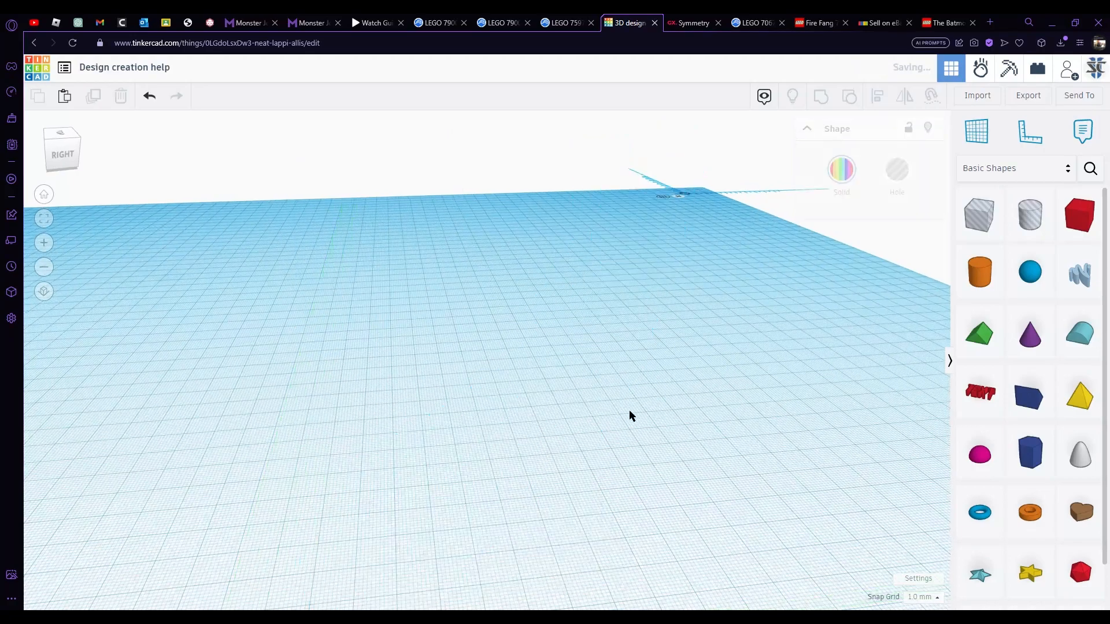
pyautogui.scroll(-4, 654, 411)
pyautogui.moveTo(369, 396)
pyautogui.mouseDown(button='right')
pyautogui.moveTo(327, 483)
pyautogui.moveTo(409, 297)
pyautogui.moveTo(139, 332)
pyautogui.mouseUp(button='right')
pyautogui.moveTo(236, 193)
pyautogui.mouseDown()
pyautogui.moveTo(423, 230)
pyautogui.moveTo(524, 269)
pyautogui.mouseUp()
pyautogui.press('Delete')
pyautogui.moveTo(524, 269); pyautogui.dragTo(821, 249, button='right')
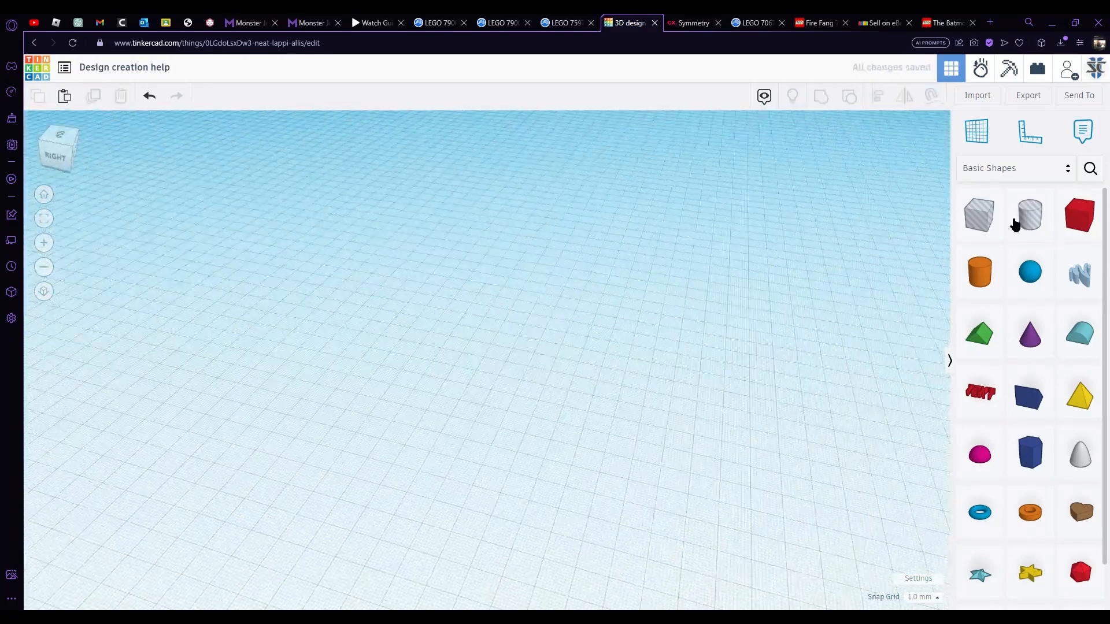
# Place a Curved Thing from the favorite shapes on the empty workplane and rotate it -90° onto its side
pyautogui.click(1035, 168)
pyautogui.click(1013, 185)
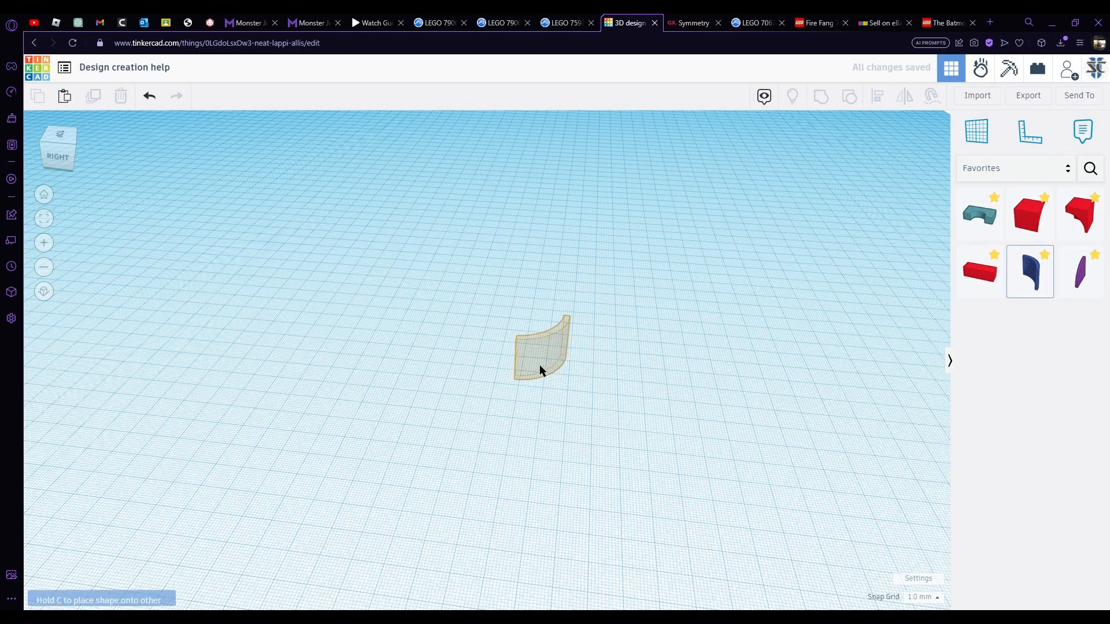
pyautogui.click(542, 371)
pyautogui.scroll(2, 544, 367)
pyautogui.moveTo(555, 356); pyautogui.dragTo(619, 298, button='right')
pyautogui.click(720, 293)
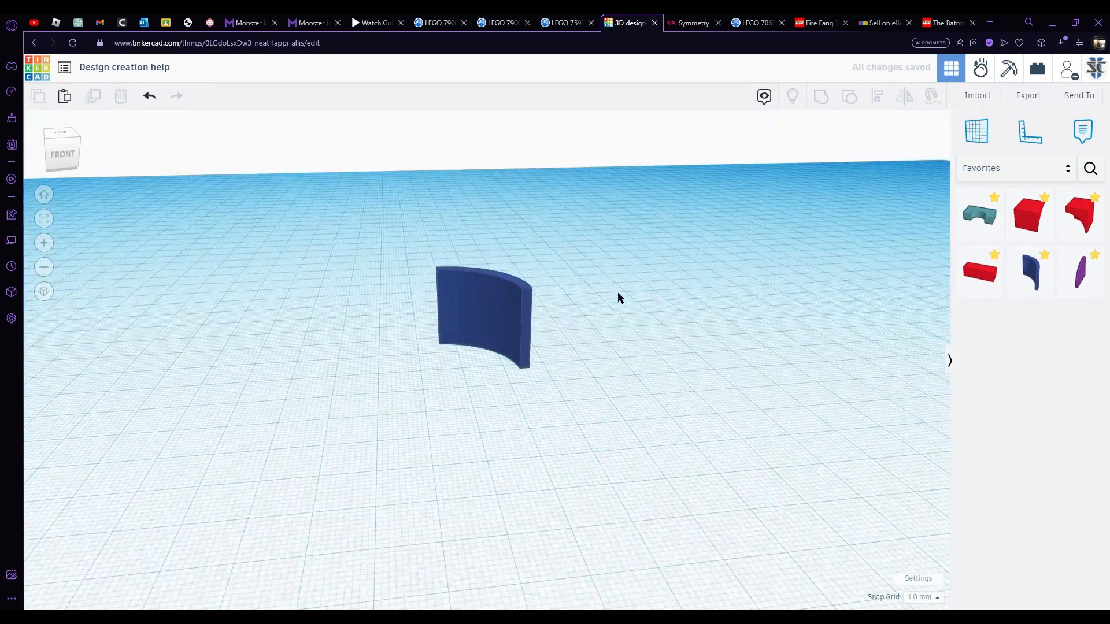
pyautogui.click(504, 305)
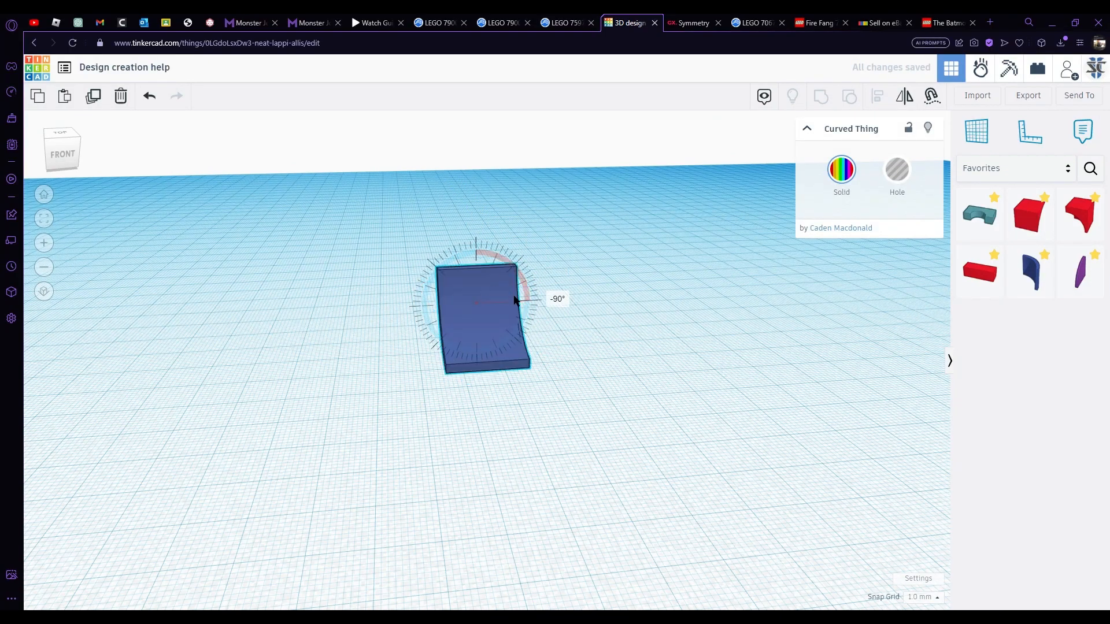
pyautogui.moveTo(513, 300); pyautogui.dragTo(386, 301, button='right')
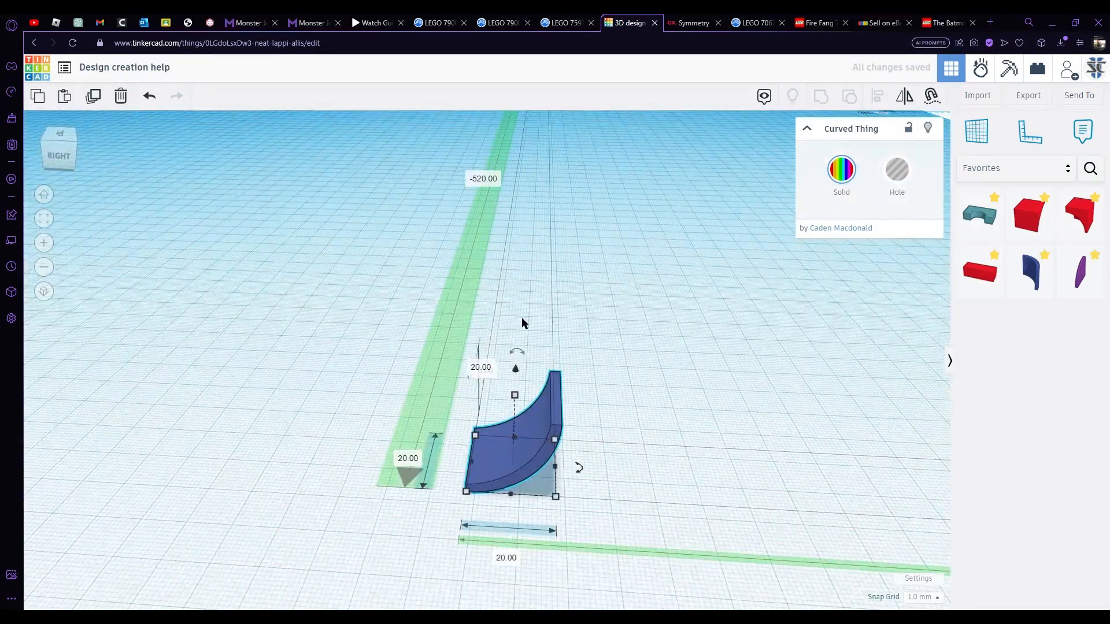
# Add a second Curved Thing, flip it and align it on top of the first to form an upright C-shaped curve
pyautogui.hotkey('ctrl', 'v')
pyautogui.moveTo(536, 398); pyautogui.dragTo(527, 407)
pyautogui.moveTo(527, 407); pyautogui.dragTo(555, 398, button='right')
pyautogui.moveTo(564, 404); pyautogui.dragTo(557, 414)
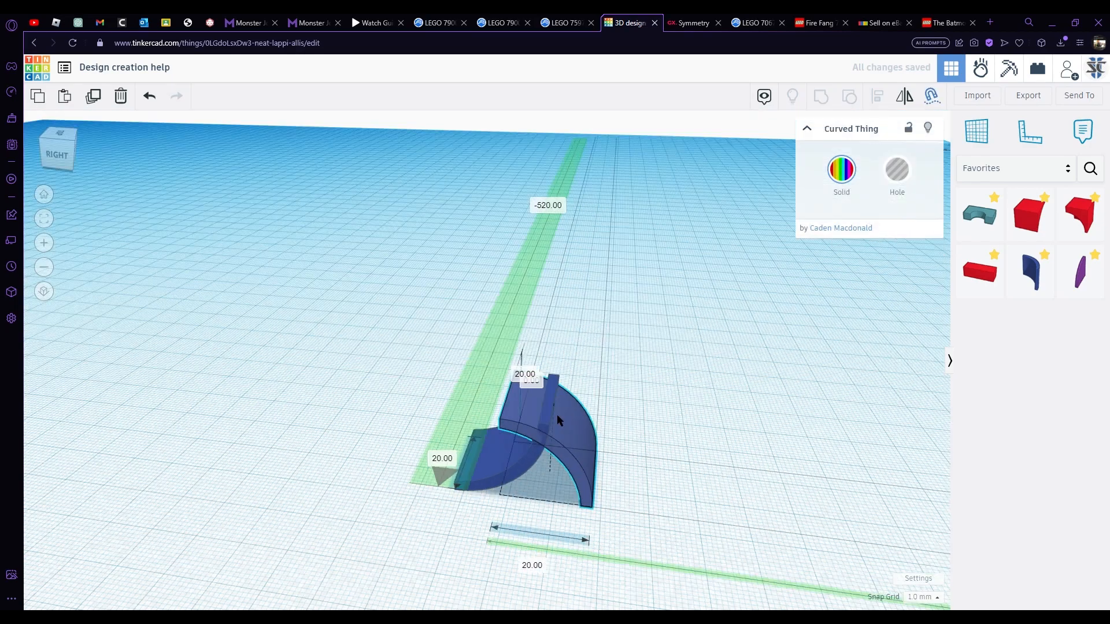
pyautogui.moveTo(557, 414); pyautogui.dragTo(590, 347, button='right')
pyautogui.moveTo(529, 272); pyautogui.dragTo(537, 409)
pyautogui.keyDown('shift'); pyautogui.click(509, 465); pyautogui.keyUp('shift')
pyautogui.press('l')
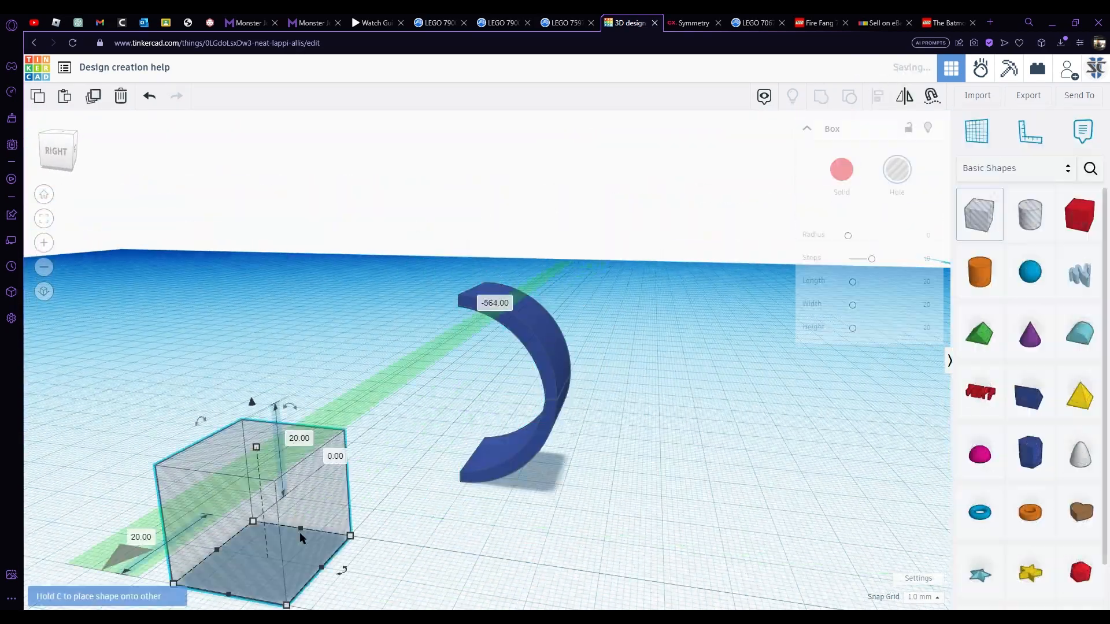
# Group the three pieces of the S-shaped curved structure, and delete the grouped structure
pyautogui.moveTo(520, 323); pyautogui.dragTo(519, 326)
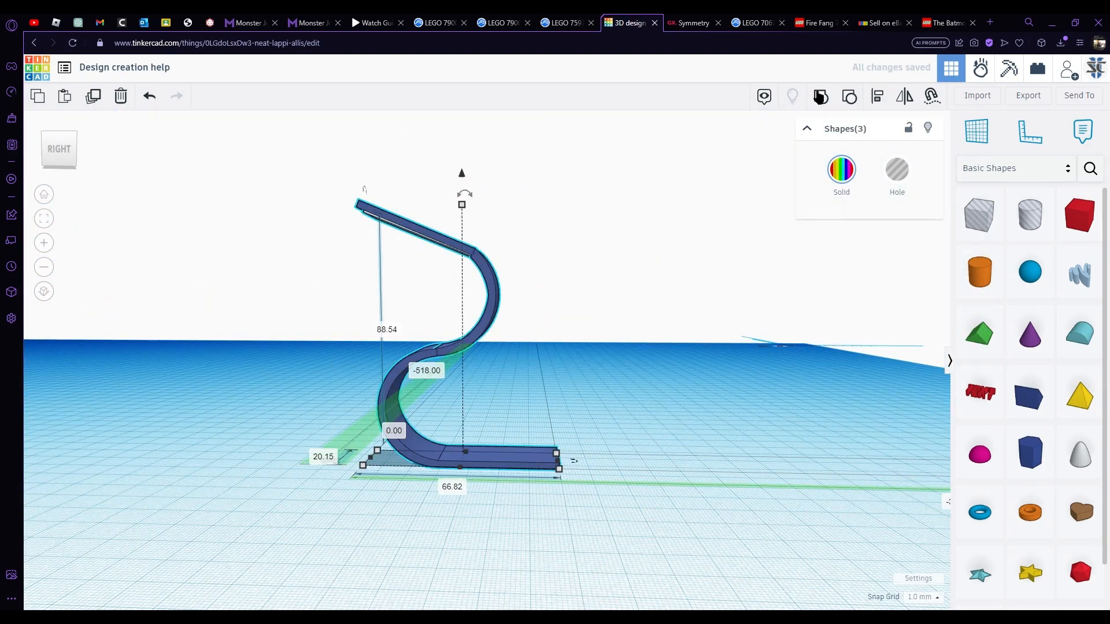
pyautogui.click(819, 97)
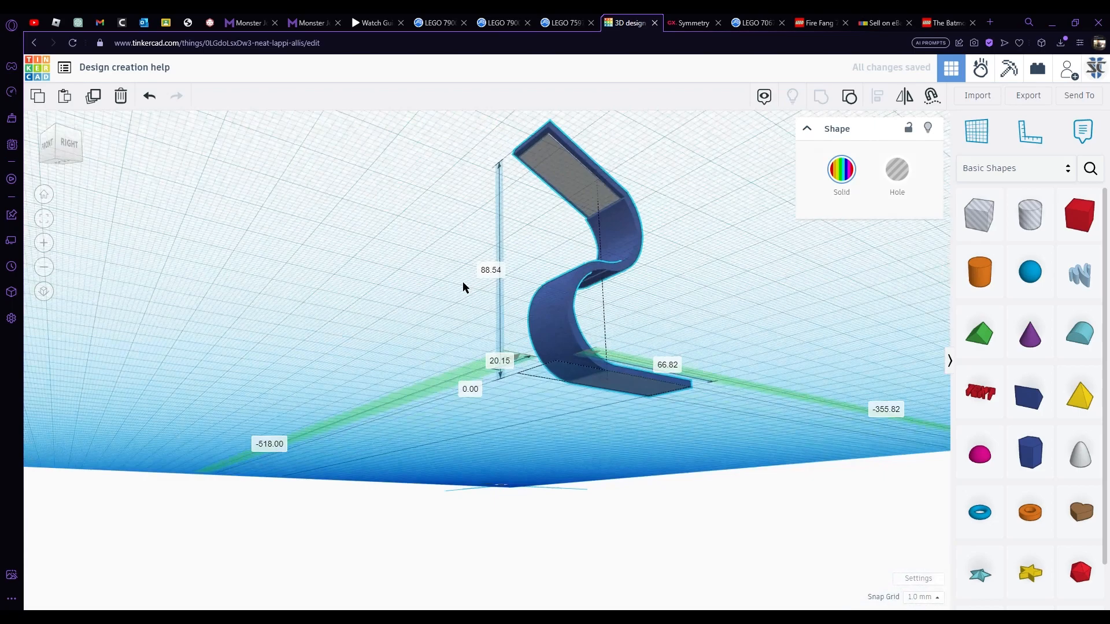
pyautogui.moveTo(462, 282); pyautogui.dragTo(306, 361, button='right')
pyautogui.press('Delete')
# Place a new Curved Thing from the favorite shapes and rotate it onto its side
pyautogui.click(995, 173)
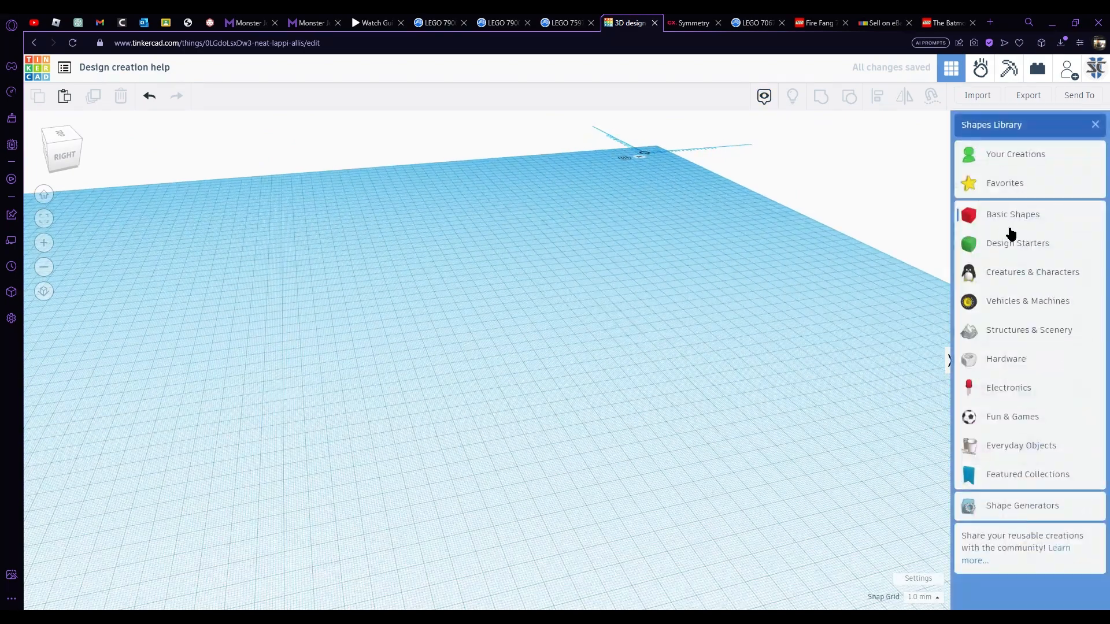
pyautogui.click(1004, 181)
pyautogui.moveTo(1025, 272); pyautogui.dragTo(567, 373)
pyautogui.moveTo(577, 315); pyautogui.dragTo(585, 363)
pyautogui.scroll(3, 586, 363)
# Cut the upper part off the Curved Thing by grouping it with an enlarged hole box raised 12 mm
pyautogui.click(995, 168)
pyautogui.click(994, 213)
pyautogui.moveTo(980, 214); pyautogui.dragTo(593, 355)
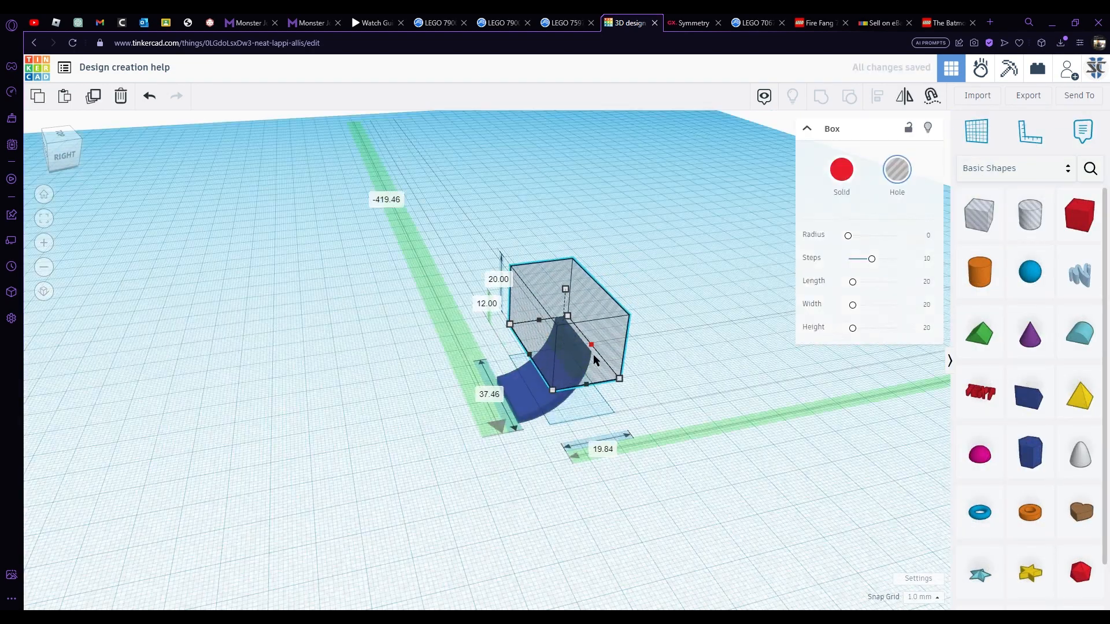
pyautogui.hotkey('ctrl', 'g')
pyautogui.moveTo(598, 426); pyautogui.dragTo(601, 405, button='right')
# Raise the stretched curved piece and fit a 6 mm thick, 20 mm wide wedge 29 mm above the workplane at its end
pyautogui.moveTo(1029, 396); pyautogui.dragTo(580, 471)
pyautogui.moveTo(578, 431); pyautogui.dragTo(582, 439)
pyautogui.moveTo(593, 376); pyautogui.dragTo(593, 278)
pyautogui.moveTo(590, 408); pyautogui.dragTo(585, 393)
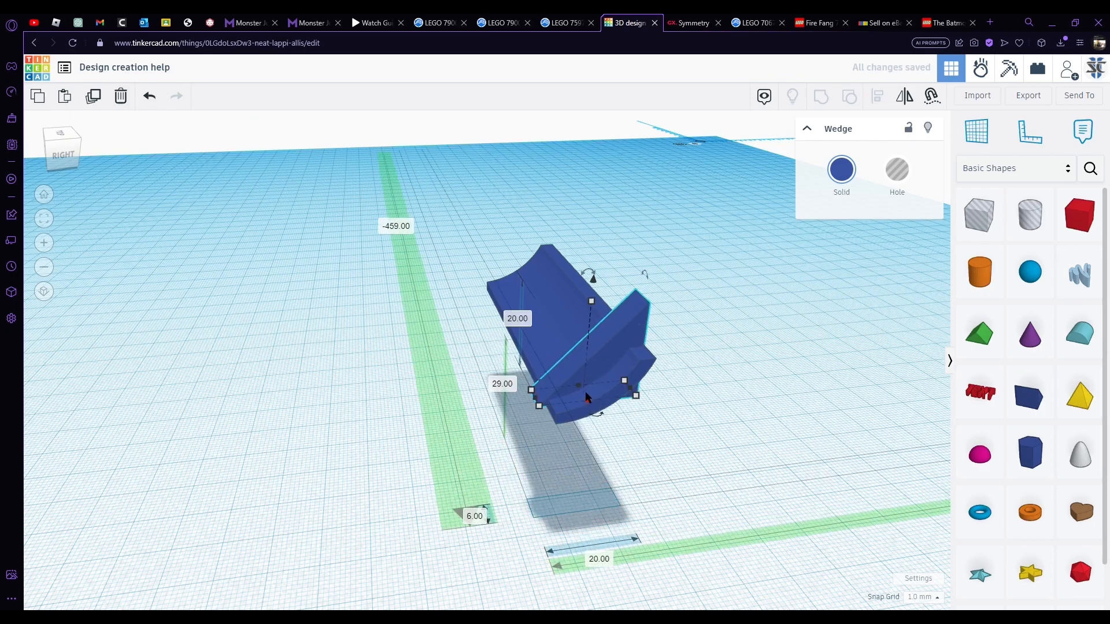
pyautogui.moveTo(585, 392); pyautogui.dragTo(457, 196, button='right')
pyautogui.moveTo(453, 195); pyautogui.dragTo(466, 230)
# Duplicate the wedge to complete a slanted end plate, and copy the plate to the opposite end of the curved piece
pyautogui.hotkey('ctrl', 'd')
pyautogui.moveTo(466, 277); pyautogui.dragTo(374, 347, button='right')
pyautogui.keyDown('shift'); pyautogui.click(382, 549); pyautogui.keyUp('shift')
pyautogui.hotkey('ctrl', 'd')
pyautogui.scroll(5, 488, 310)
# Group the long curved piece and its two end plates into one spoiler-like wing
pyautogui.hotkey('ctrl', 'a')
pyautogui.hotkey('ctrl', 'g')
pyautogui.click(803, 307)
pyautogui.moveTo(803, 307); pyautogui.dragTo(746, 493, button='right')
pyautogui.scroll(3, 566, 394)
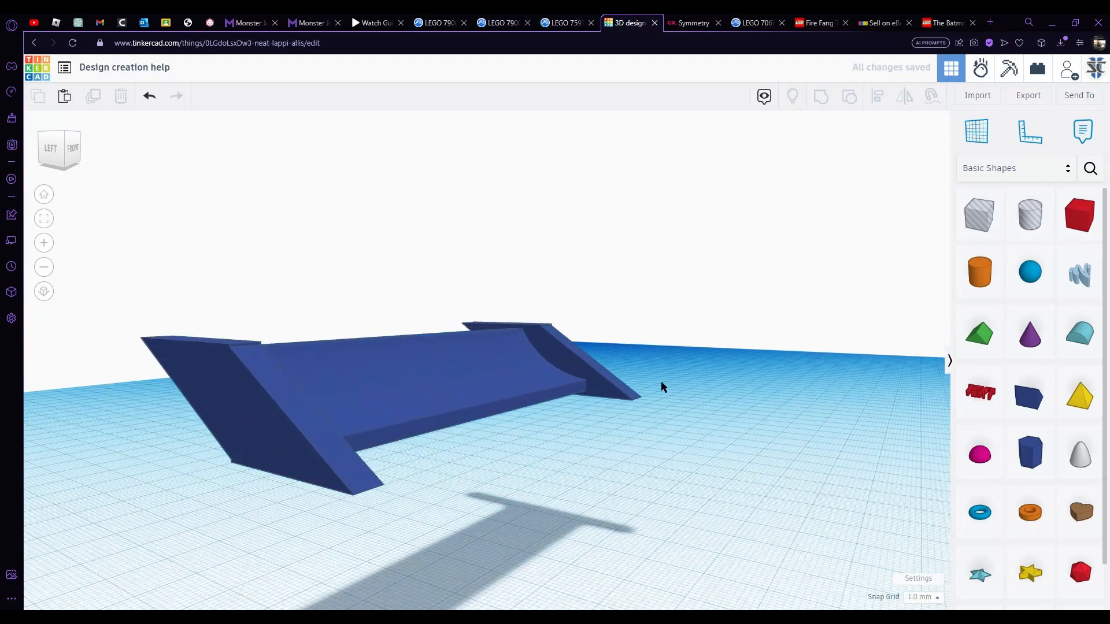
pyautogui.click(539, 387)
pyautogui.click(666, 364)
# Place a Curved Thing beside the wing and join a mirrored copy to it, forming an upright half ring
pyautogui.click(1020, 175)
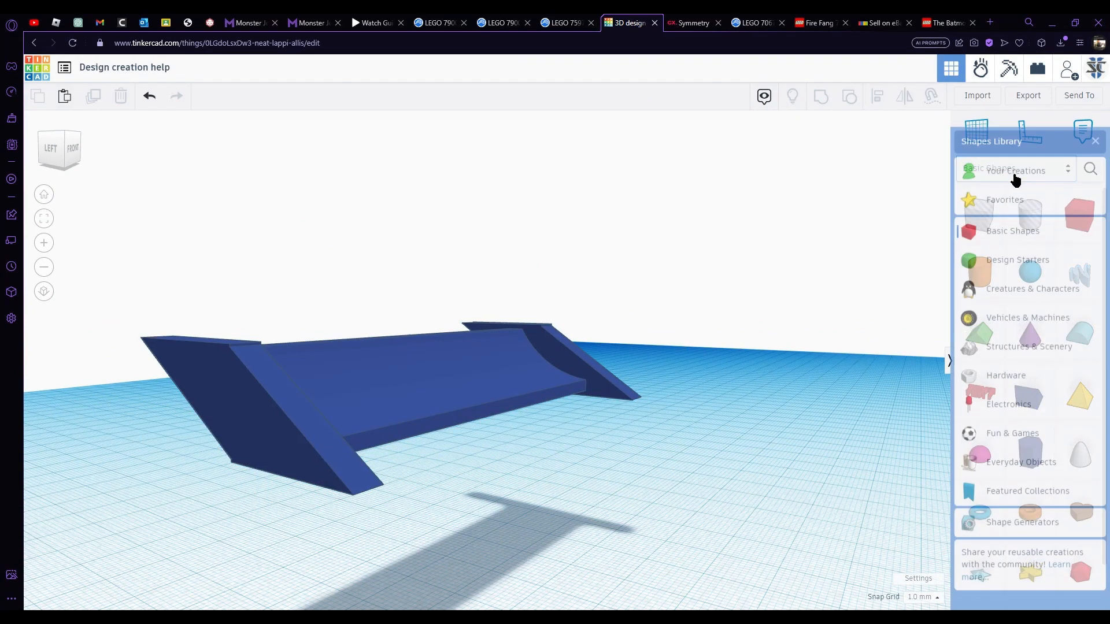
pyautogui.click(1013, 188)
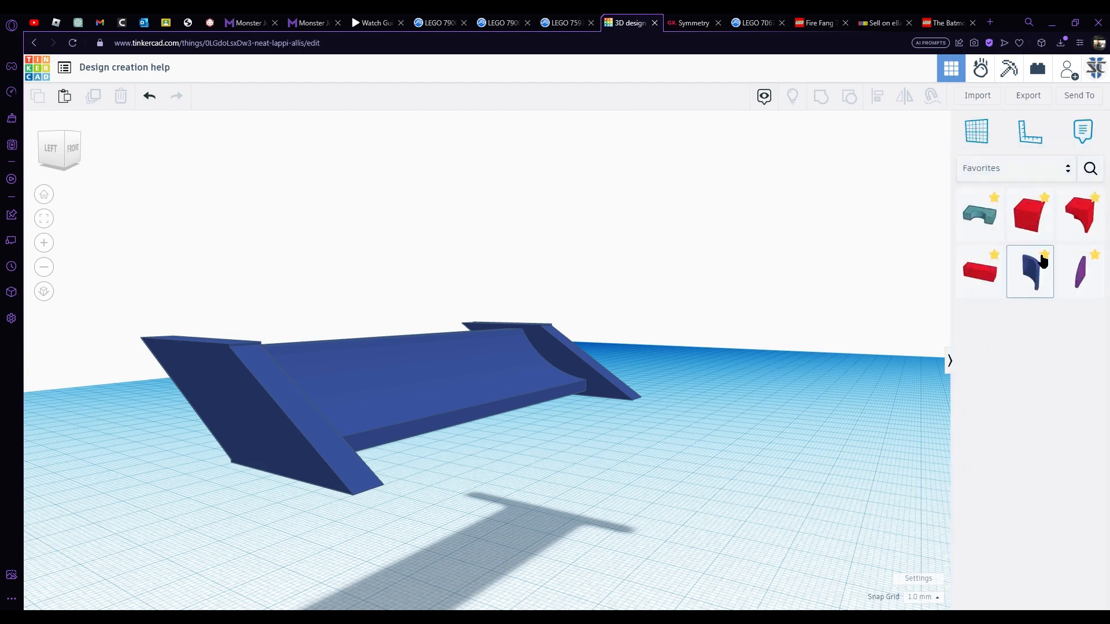
pyautogui.moveTo(1031, 260); pyautogui.dragTo(677, 543)
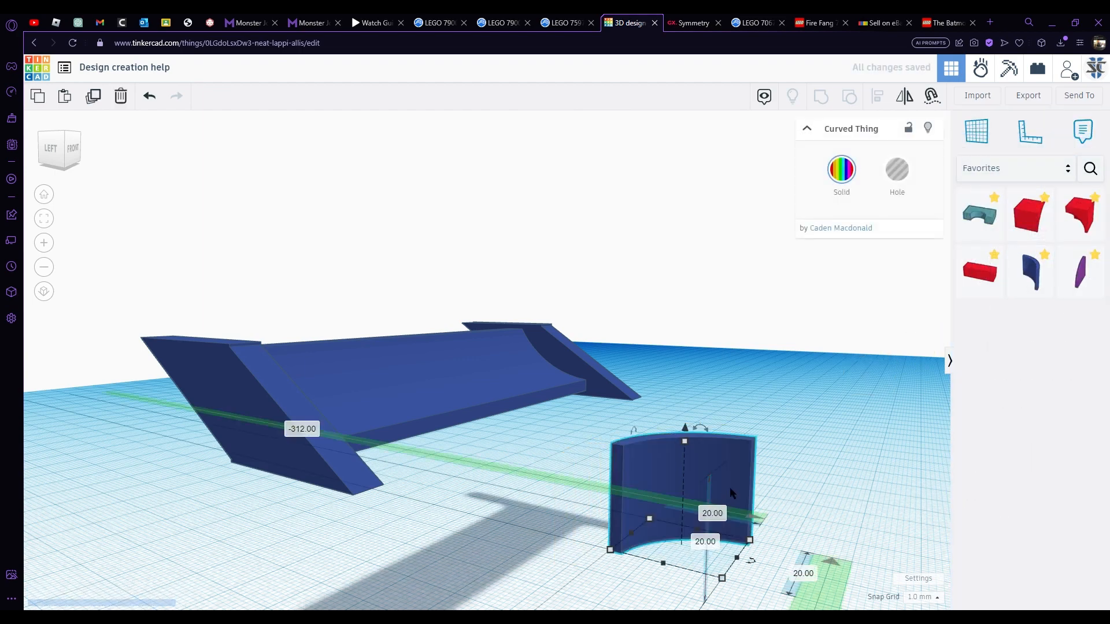
pyautogui.moveTo(763, 462); pyautogui.dragTo(659, 437, button='right')
pyautogui.moveTo(665, 485); pyautogui.dragTo(698, 487)
pyautogui.moveTo(698, 487); pyautogui.dragTo(729, 419, button='right')
pyautogui.moveTo(802, 429); pyautogui.dragTo(700, 245, button='middle')
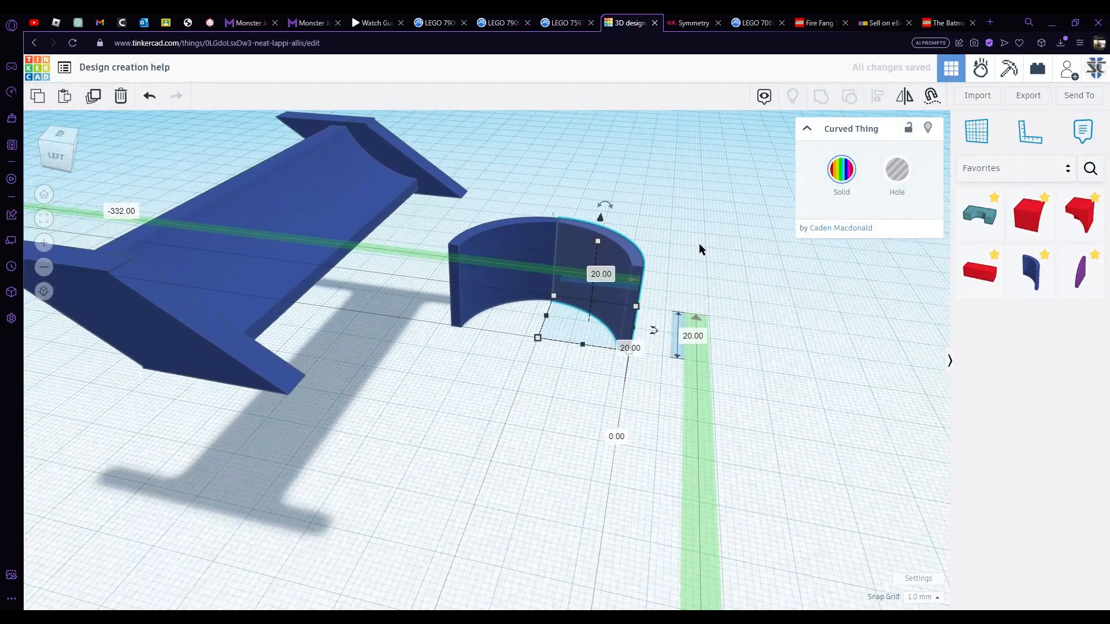
# Add a red box 2 mm thick at one end of the half ring and stretch it into a straight arm, about 51 mm overall
pyautogui.click(1016, 168)
pyautogui.click(994, 166)
pyautogui.moveTo(1079, 214); pyautogui.dragTo(626, 382)
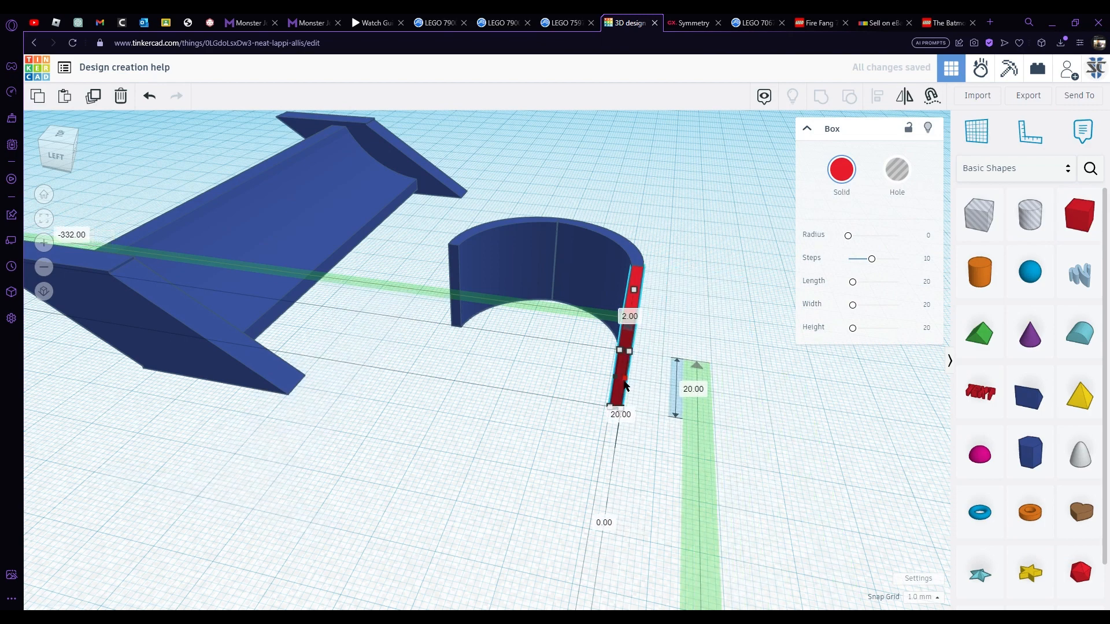
pyautogui.moveTo(627, 382); pyautogui.dragTo(632, 423, button='right')
pyautogui.moveTo(618, 408); pyautogui.dragTo(616, 457)
pyautogui.scroll(-3, 526, 381)
pyautogui.click(495, 315)
pyautogui.click(490, 376)
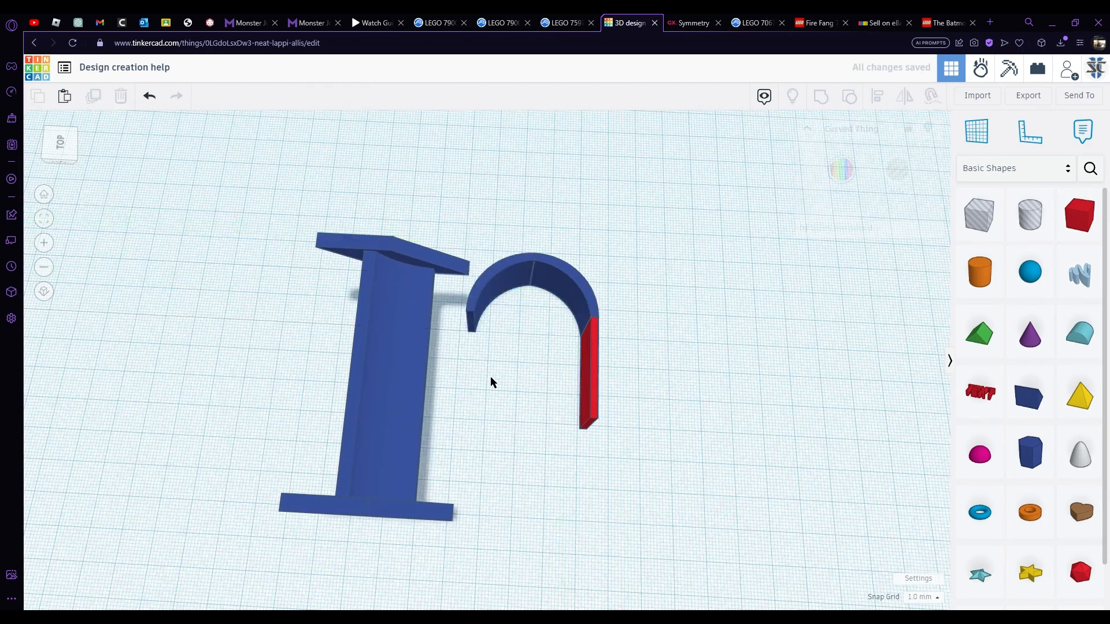
# Move the blue wing farther from the hook-shaped wall, and select the wall's three pieces together
pyautogui.moveTo(365, 332); pyautogui.dragTo(145, 200)
pyautogui.moveTo(342, 209); pyautogui.dragTo(685, 481)
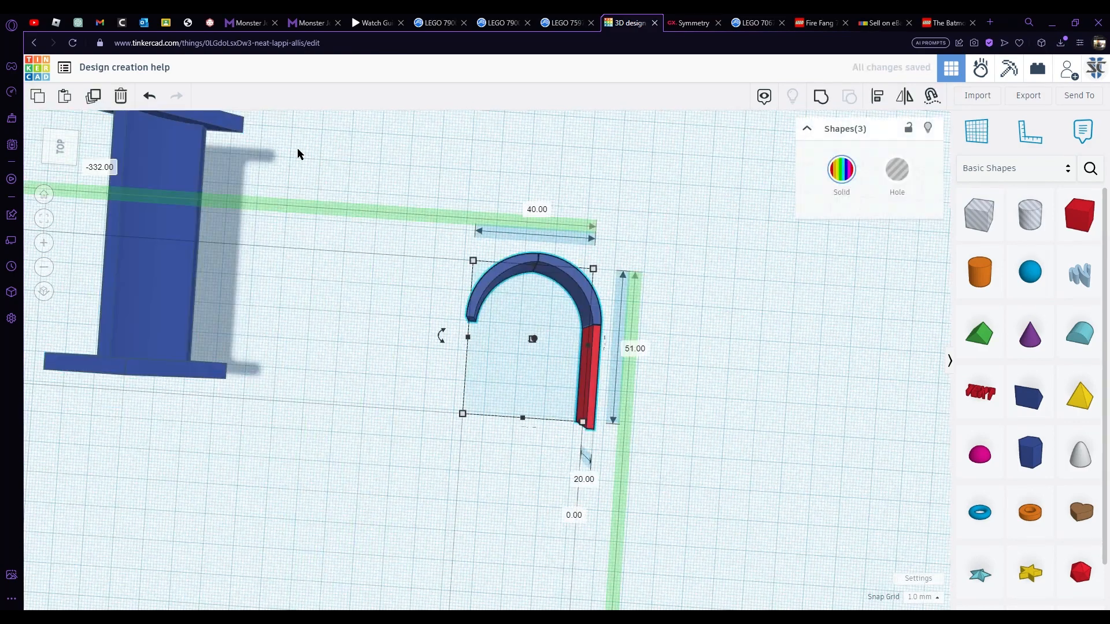
pyautogui.click(649, 442)
pyautogui.moveTo(342, 193); pyautogui.dragTo(634, 498)
pyautogui.moveTo(173, 252)
pyautogui.mouseDown()
pyautogui.moveTo(304, 366)
pyautogui.moveTo(321, 318)
pyautogui.mouseUp()
pyautogui.moveTo(455, 200); pyautogui.dragTo(566, 316)
pyautogui.click(523, 292)
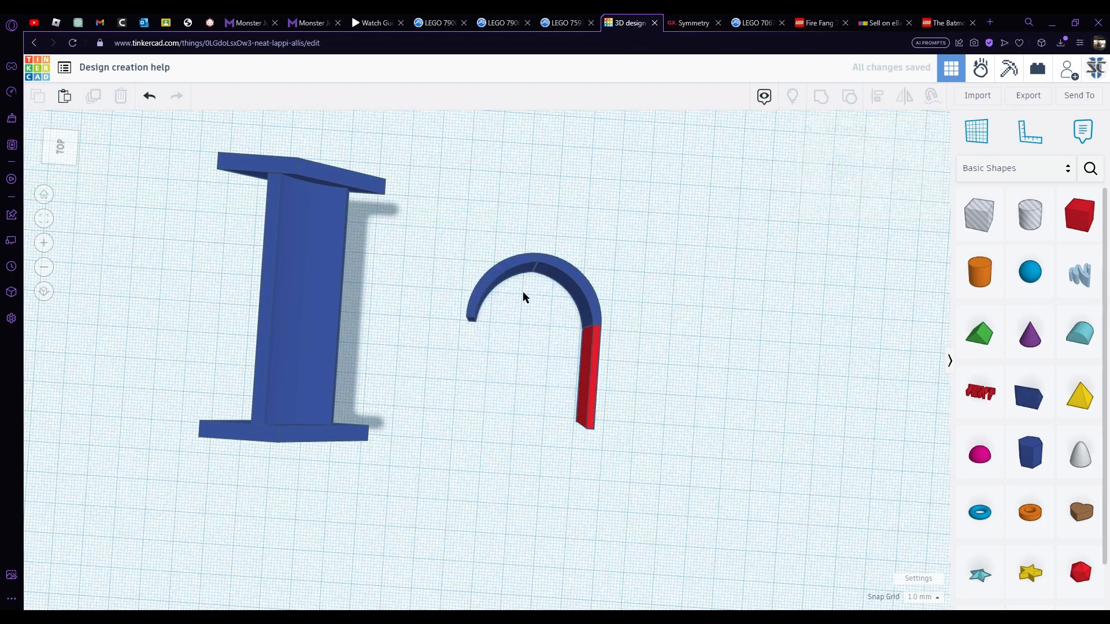
# Delete the red straight arm and one of the two curved pieces of the half ring
pyautogui.click(593, 359)
pyautogui.press('Delete')
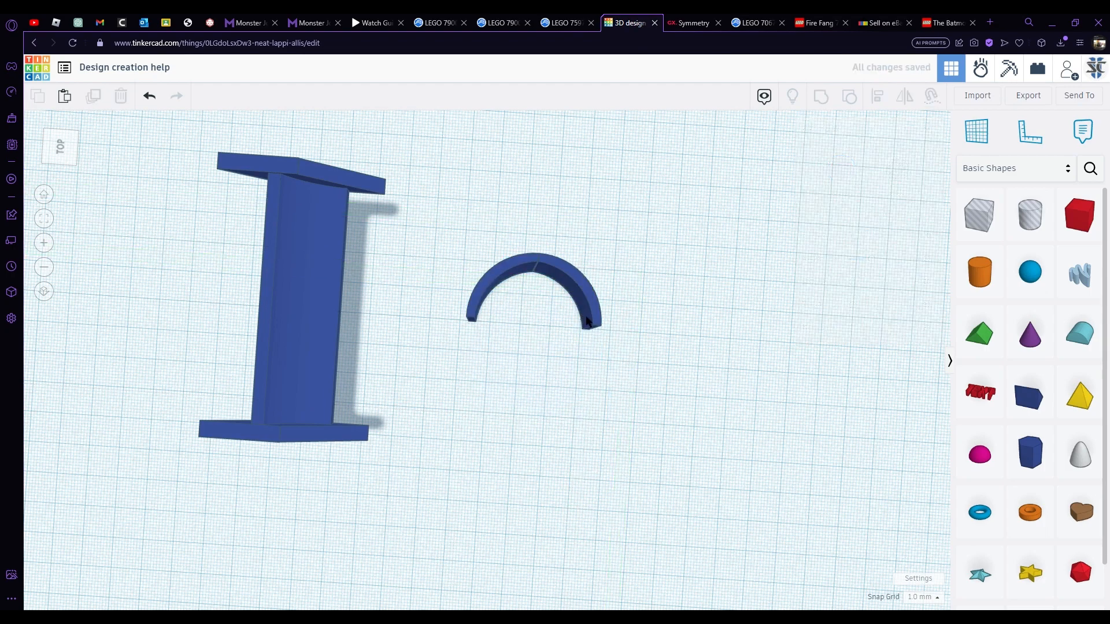
pyautogui.moveTo(589, 370); pyautogui.dragTo(387, 241, button='right')
# Turn the remaining Curved Thing on its side and narrow it to a 4 mm wide strip
pyautogui.click(538, 329)
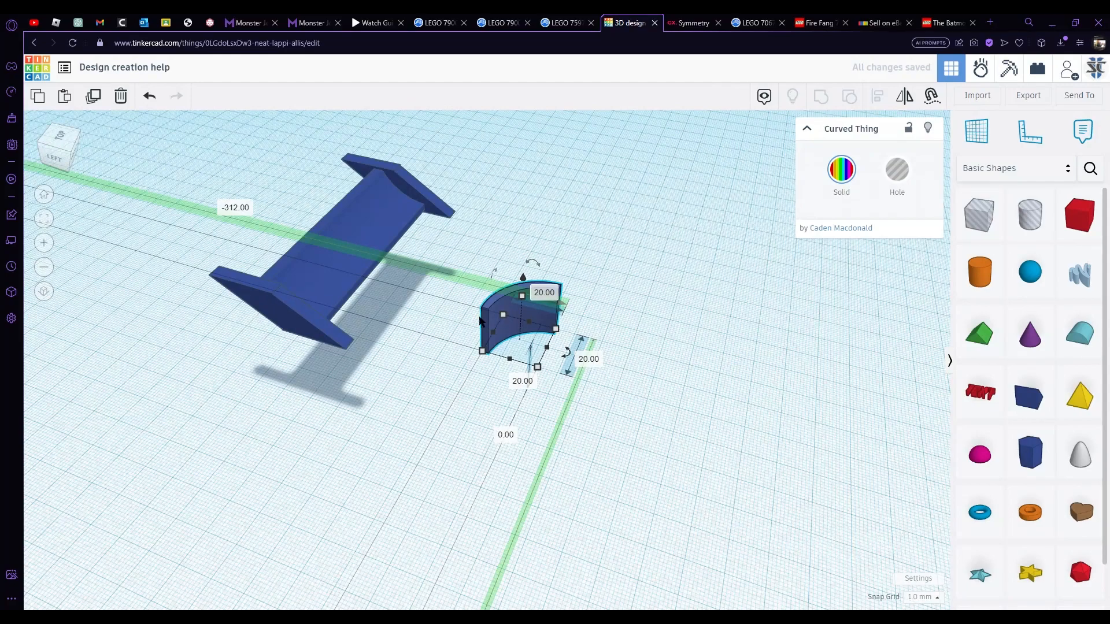
pyautogui.moveTo(480, 321); pyautogui.dragTo(513, 345, button='right')
pyautogui.moveTo(564, 350); pyautogui.dragTo(577, 399)
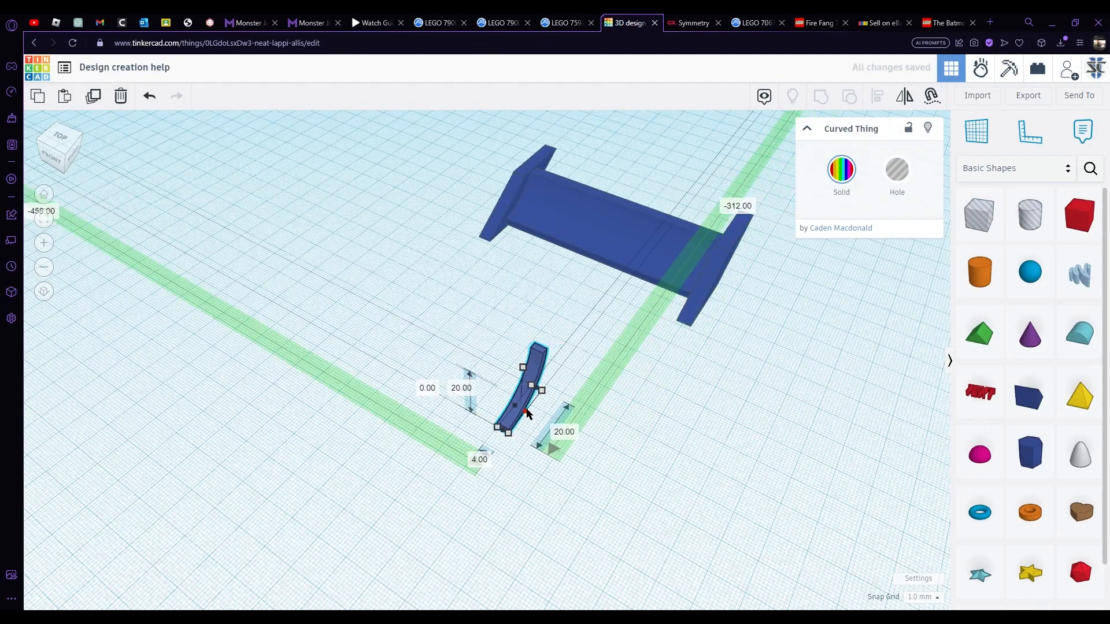
# Narrow the curved strip to 3 mm, raise it 10 mm and position it under one end of the blue wing as a support
pyautogui.moveTo(532, 372); pyautogui.dragTo(585, 263, button='right')
pyautogui.moveTo(587, 261)
pyautogui.mouseDown()
pyautogui.moveTo(585, 251)
pyautogui.moveTo(586, 261)
pyautogui.mouseUp()
pyautogui.press('Left')
pyautogui.press('Left')
pyautogui.press('Left')
pyautogui.press('Left')
pyautogui.press('Left')
pyautogui.press('Left')
pyautogui.moveTo(580, 259); pyautogui.dragTo(612, 284, button='right')
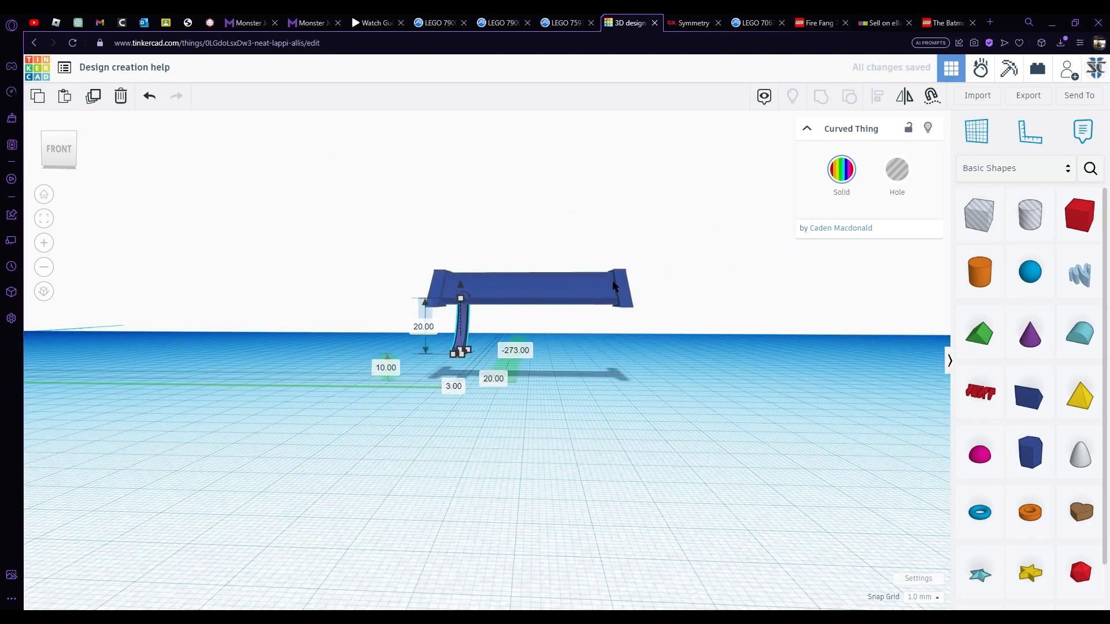
# Duplicate the curved support and move the copy under the opposite end of the wing
pyautogui.hotkey('ctrl', 'd')
pyautogui.hotkey('shift', 'Right')
pyautogui.hotkey('shift', 'Right')
pyautogui.hotkey('shift', 'Right')
pyautogui.hotkey('shift', 'Right')
pyautogui.hotkey('shift', 'Right')
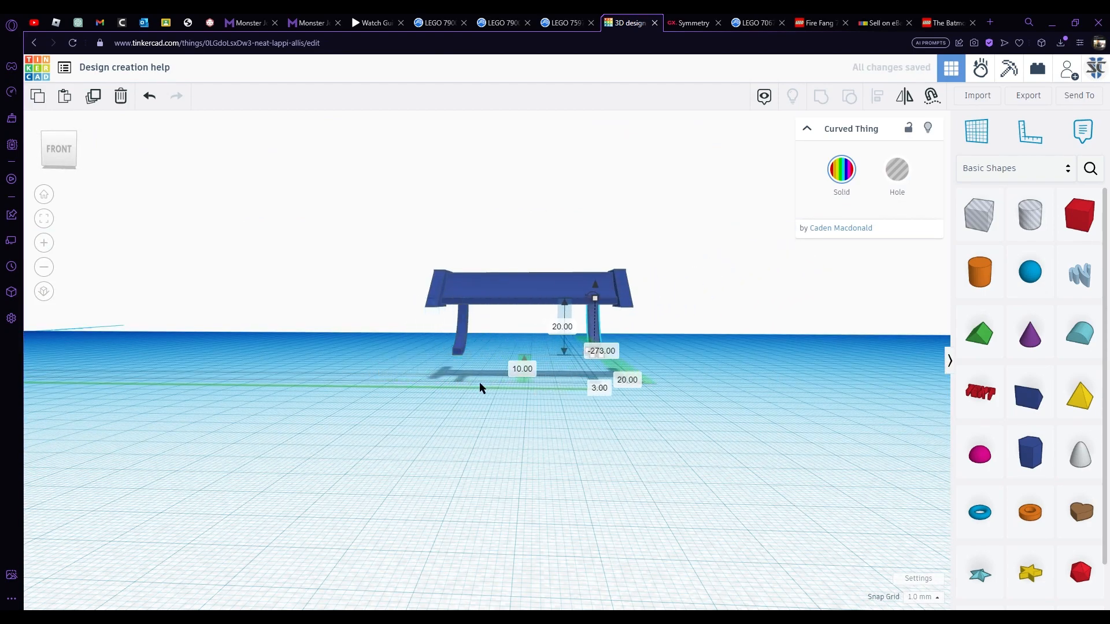
# Group the two curved supports and combine them with the wing into one shape
pyautogui.keyDown('shift'); pyautogui.click(463, 332); pyautogui.keyUp('shift')
pyautogui.hotkey('ctrl', 'g')
pyautogui.keyDown('shift'); pyautogui.click(497, 286); pyautogui.keyUp('shift')
pyautogui.moveTo(516, 370); pyautogui.dragTo(508, 451, button='right')
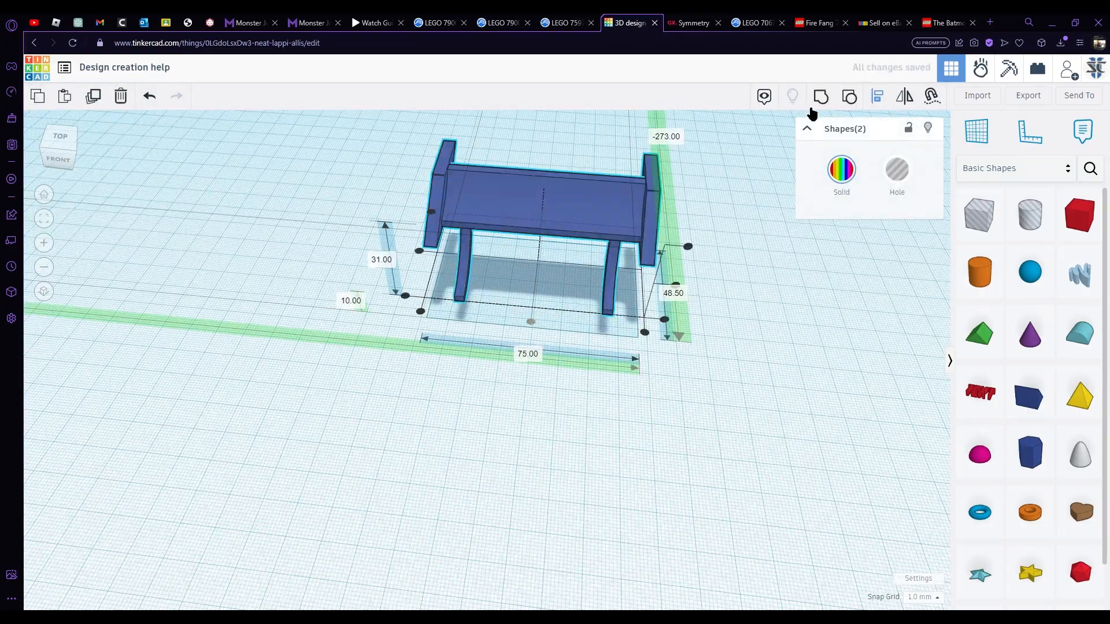
pyautogui.click(811, 105)
pyautogui.click(717, 347)
pyautogui.moveTo(711, 352); pyautogui.dragTo(601, 329, button='right')
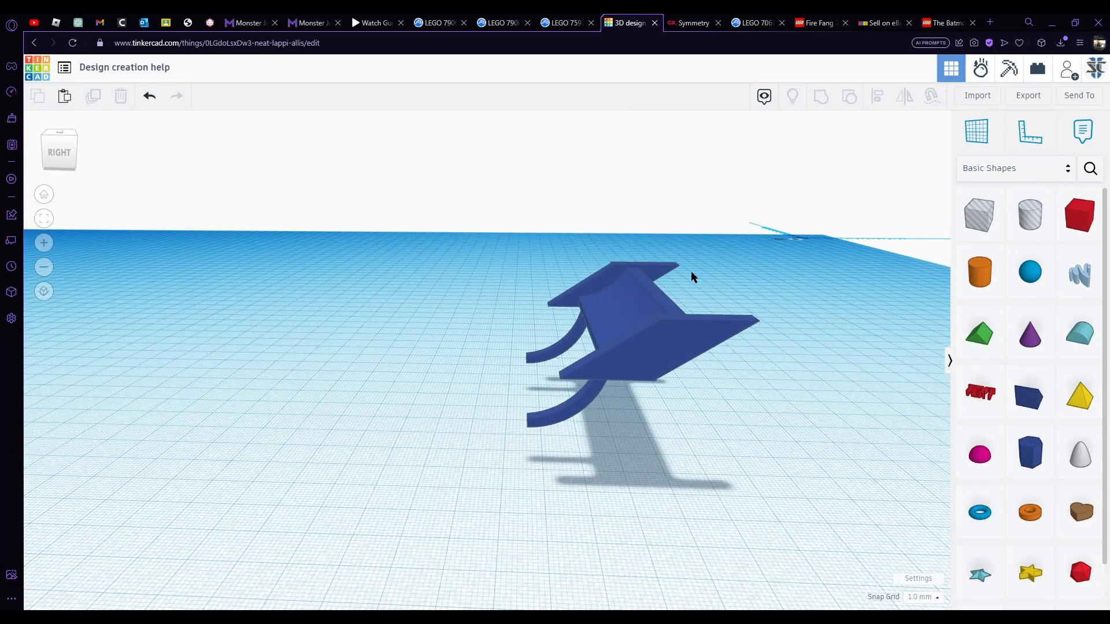
# Delete the grouped wing and place the ruler on the empty workplane
pyautogui.click(643, 324)
pyautogui.press('Delete')
pyautogui.moveTo(643, 323); pyautogui.dragTo(658, 318, button='right')
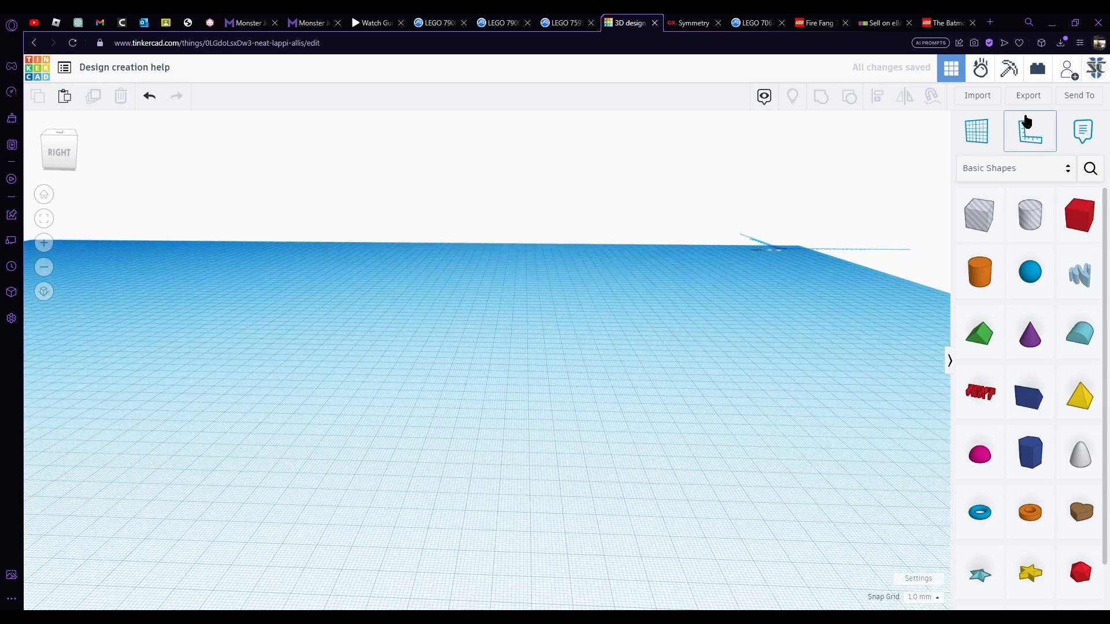
pyautogui.click(1022, 141)
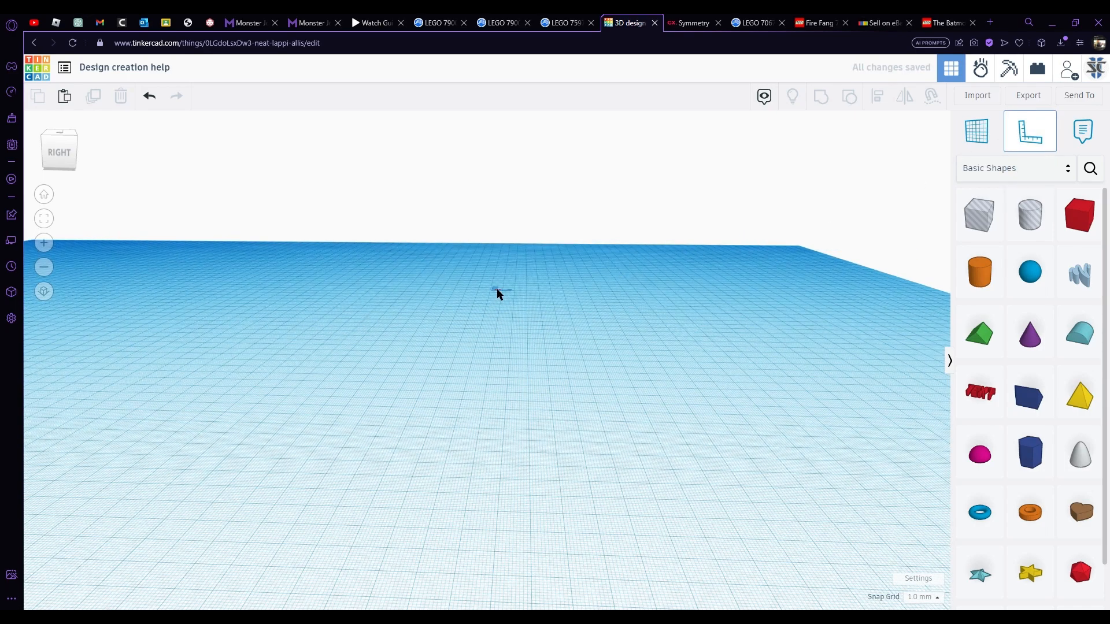
pyautogui.click(497, 289)
pyautogui.moveTo(498, 291); pyautogui.dragTo(526, 317, button='right')
pyautogui.scroll(3, 524, 199)
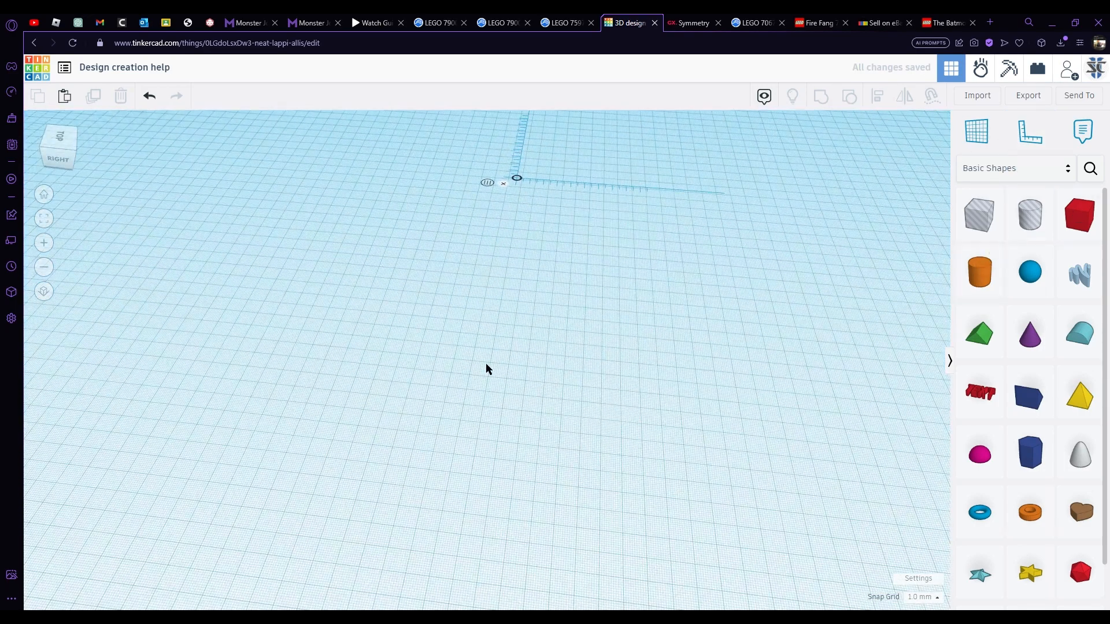
# Add a red box near the ruler to show its dimensions and distances, and delete it
pyautogui.moveTo(1079, 217); pyautogui.dragTo(611, 348)
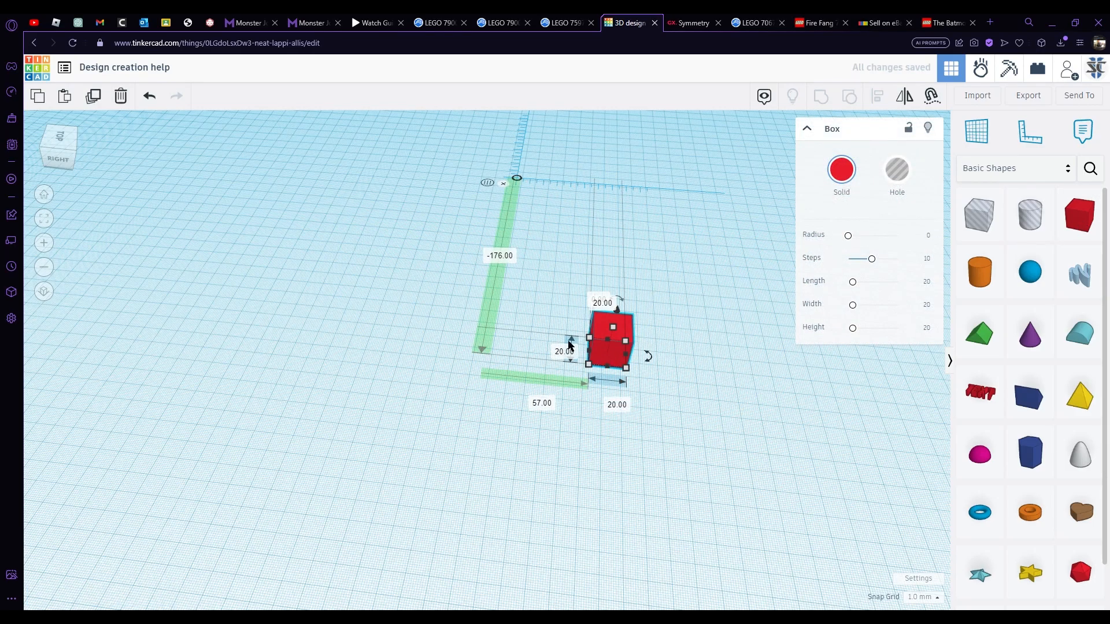
pyautogui.moveTo(737, 375); pyautogui.dragTo(790, 448, button='right')
pyautogui.press('Delete')
# Check the available snap grid sizes without choosing a different one
pyautogui.click(920, 597)
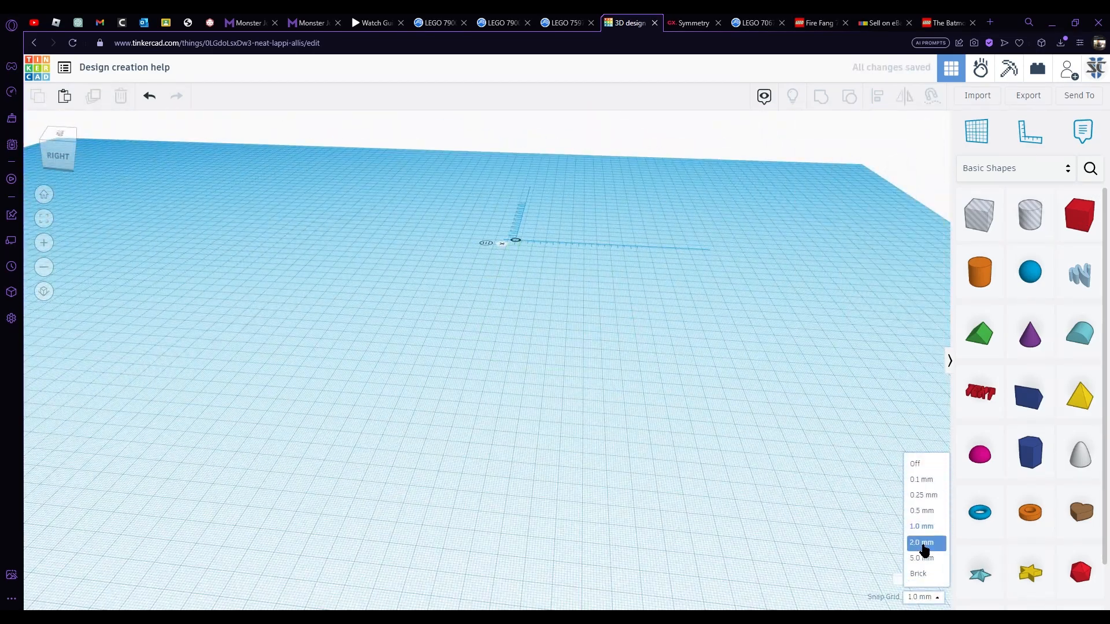
pyautogui.click(820, 440)
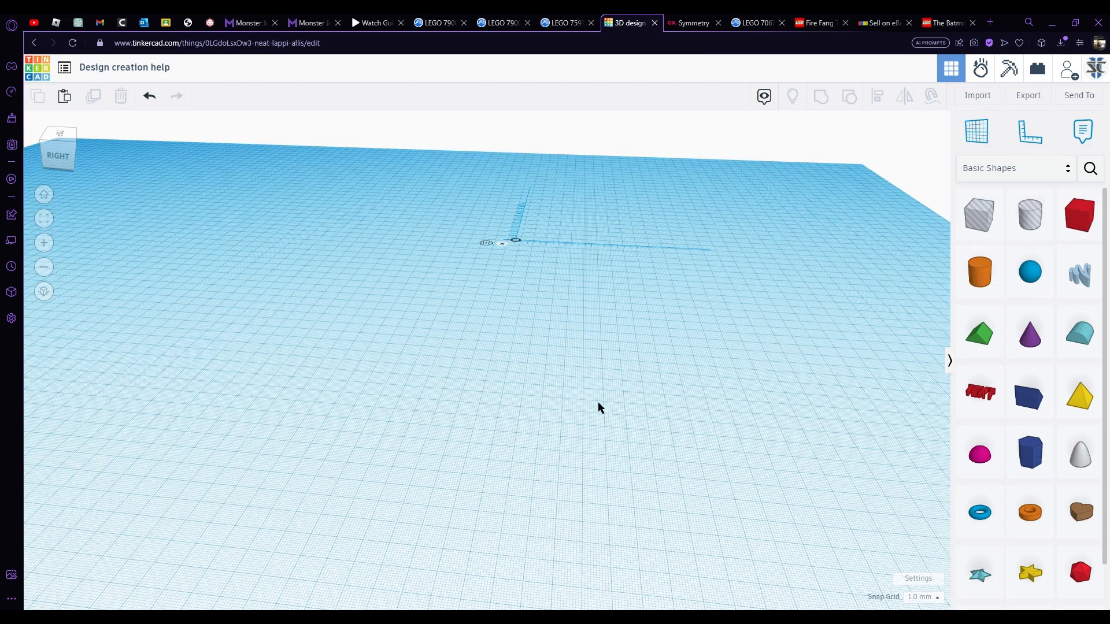
# Add a green roof shape, tilt it and enlarge it to about 139 by 78 mm and 95 mm tall
pyautogui.moveTo(983, 347); pyautogui.dragTo(522, 392)
pyautogui.moveTo(554, 429); pyautogui.dragTo(698, 392)
pyautogui.moveTo(692, 434); pyautogui.dragTo(674, 293)
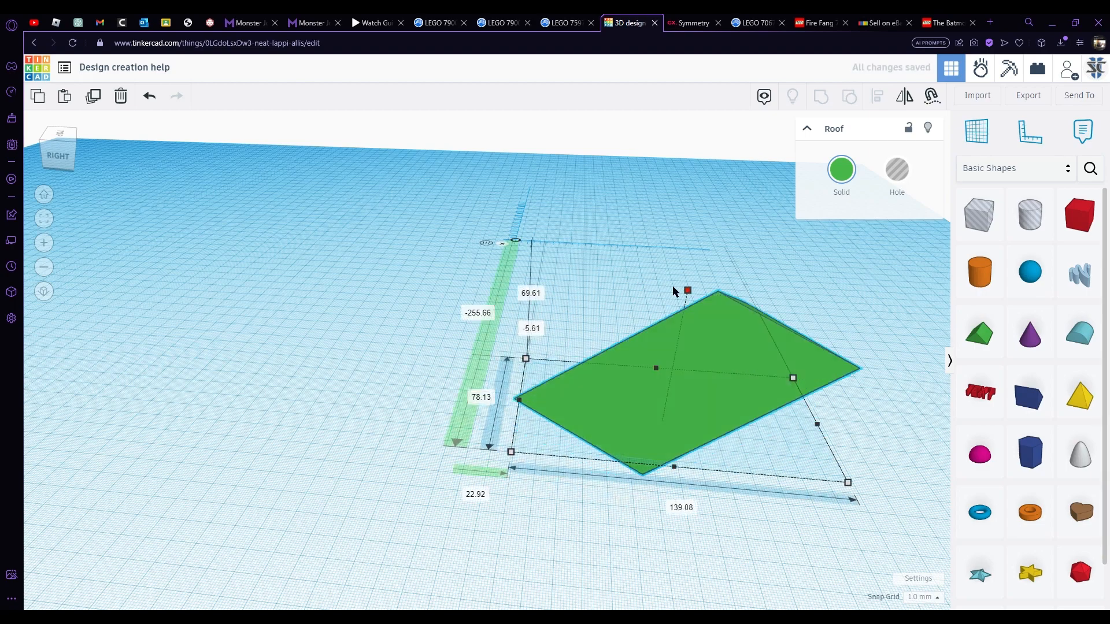
pyautogui.moveTo(674, 292); pyautogui.dragTo(737, 421, button='right')
pyautogui.scroll(5, 848, 425)
pyautogui.moveTo(848, 425); pyautogui.dragTo(175, 447, button='right')
pyautogui.moveTo(324, 600); pyautogui.dragTo(349, 372)
pyautogui.moveTo(471, 253); pyautogui.dragTo(417, 384, button='right')
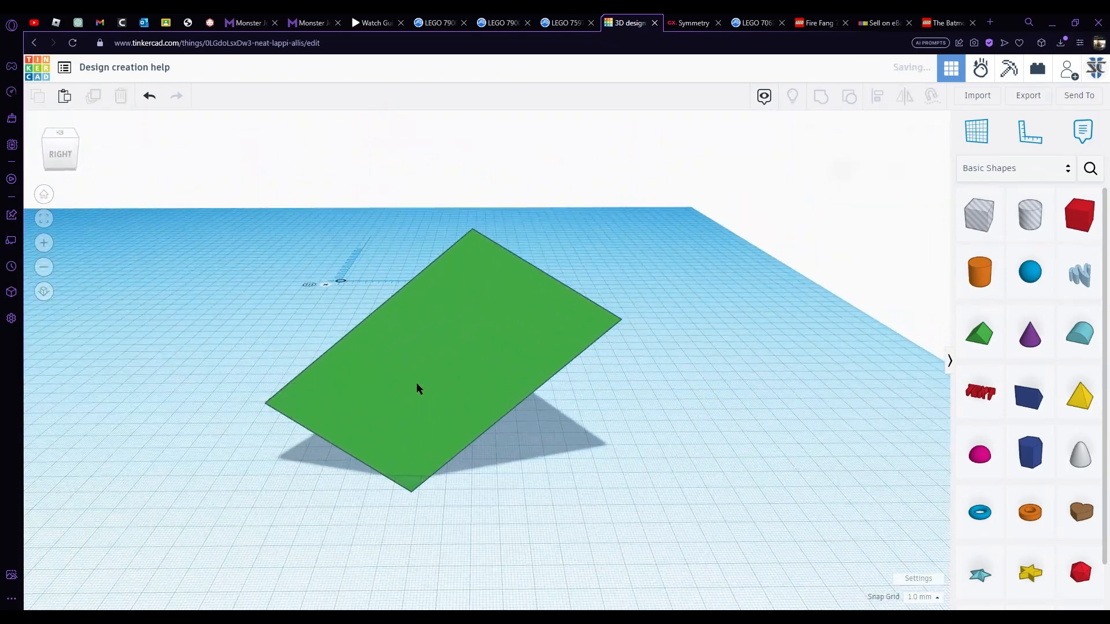
# Duplicate the tilted roof beside the original, try to rotate the copy to mirror it by hand, and delete the copy
pyautogui.keyDown('alt'); pyautogui.moveTo(412, 392); pyautogui.dragTo(605, 287); pyautogui.keyUp('alt')
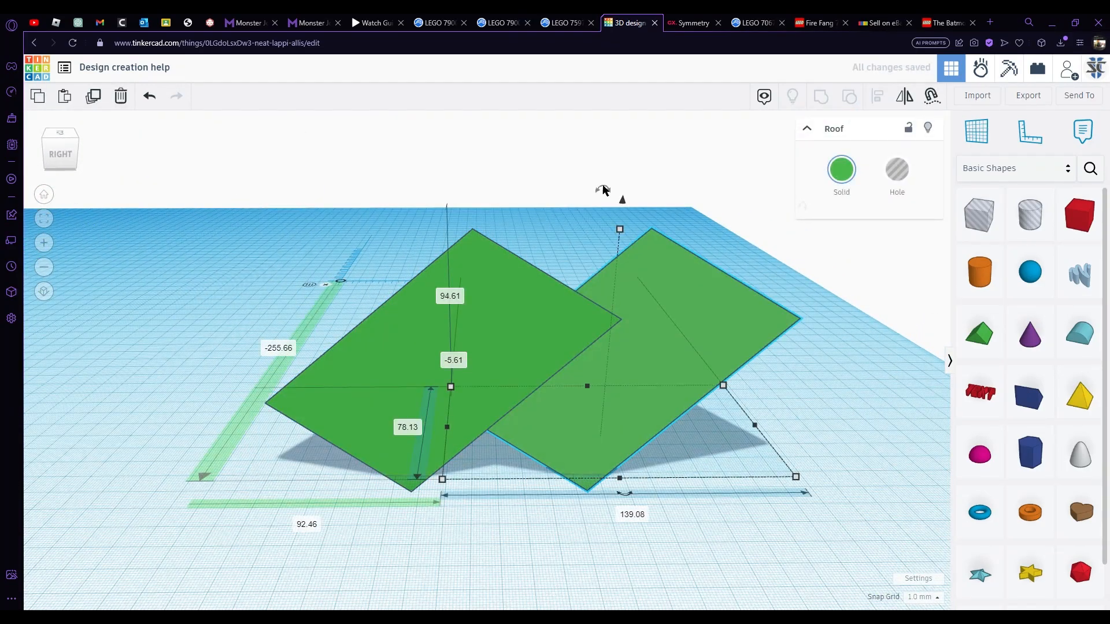
pyautogui.moveTo(603, 190); pyautogui.dragTo(590, 387)
pyautogui.moveTo(589, 386); pyautogui.dragTo(528, 395, button='right')
pyautogui.press('Delete')
# Paste a new copy of the tilted roof, mirror it lengthwise and move it to the other side of the original
pyautogui.click(511, 370)
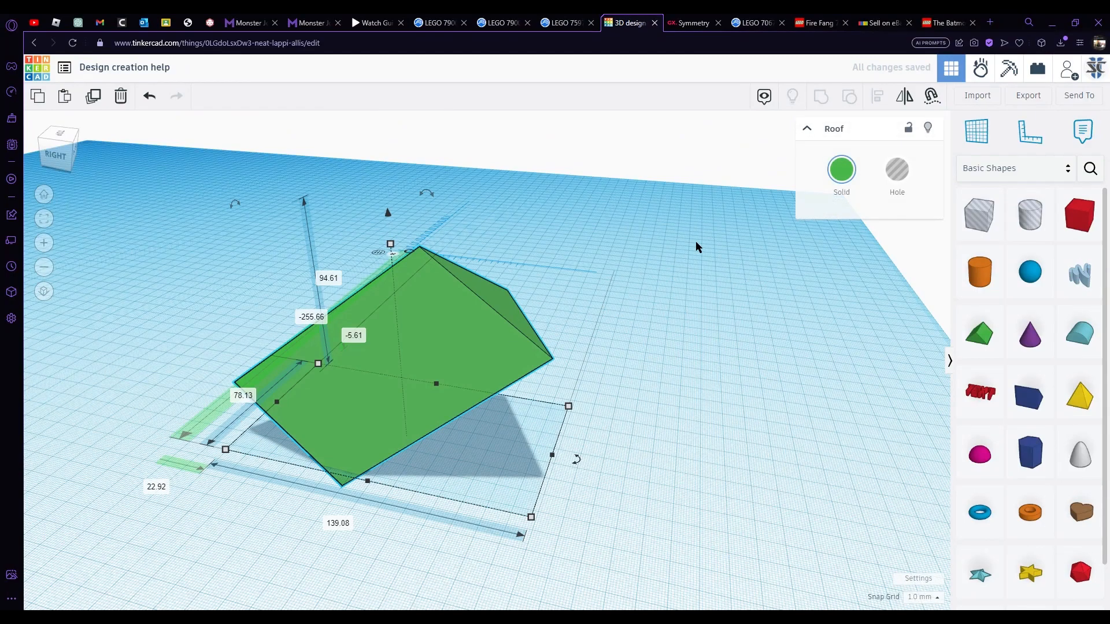
pyautogui.hotkey('ctrl', 'v')
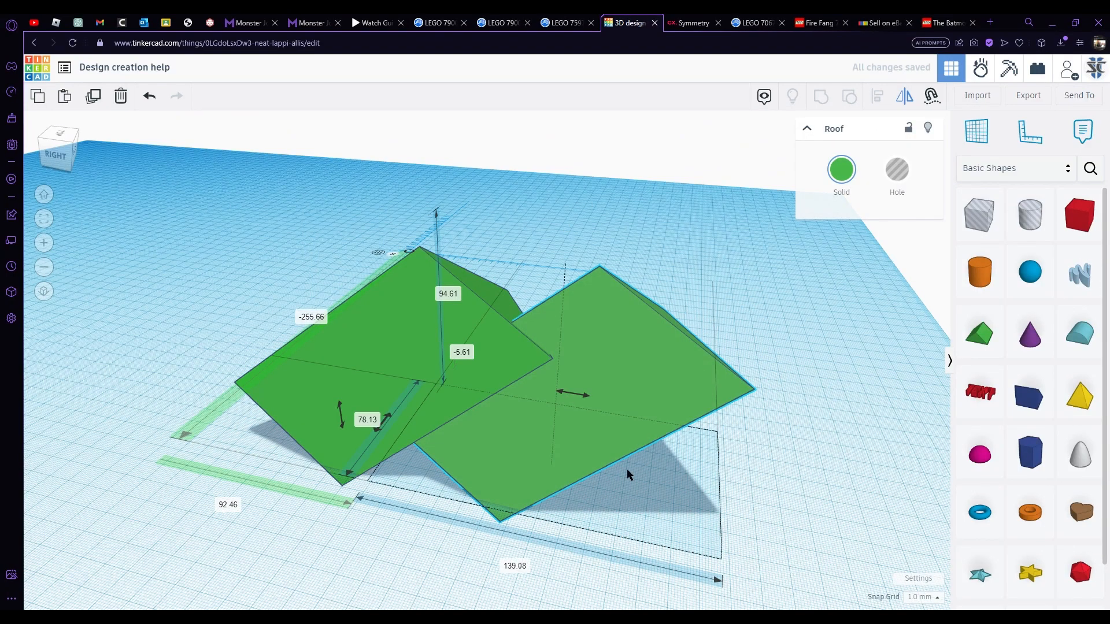
pyautogui.click(580, 393)
pyautogui.moveTo(580, 393); pyautogui.dragTo(632, 495, button='right')
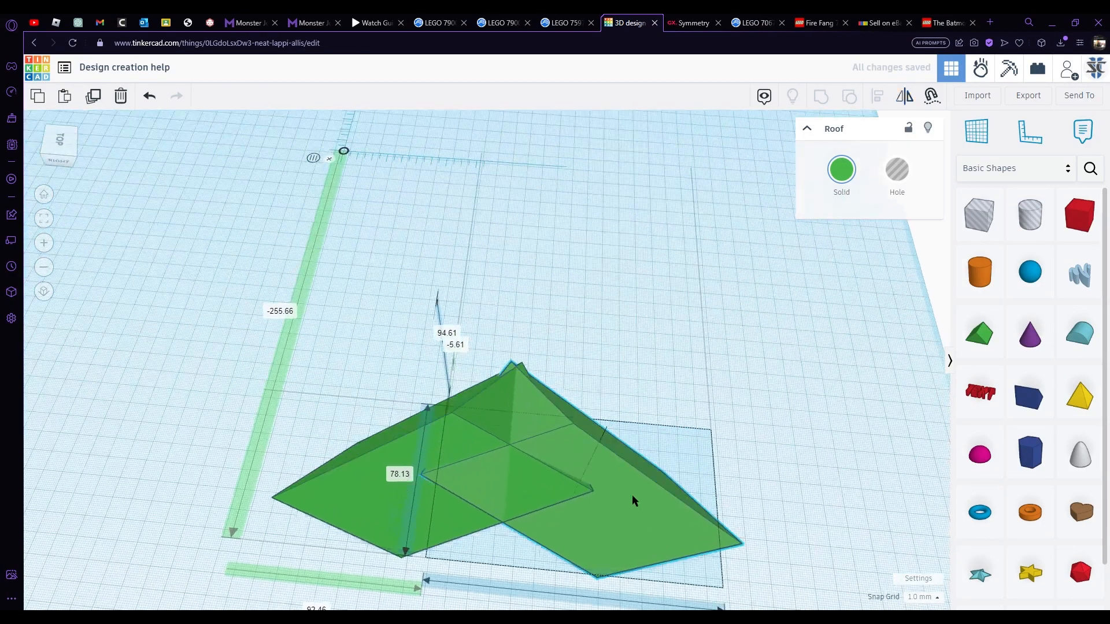
pyautogui.moveTo(632, 494); pyautogui.dragTo(351, 463)
# Delete both green roofs and place two red boxes offset from each other on the workplane
pyautogui.hotkey('ctrl', 'a')
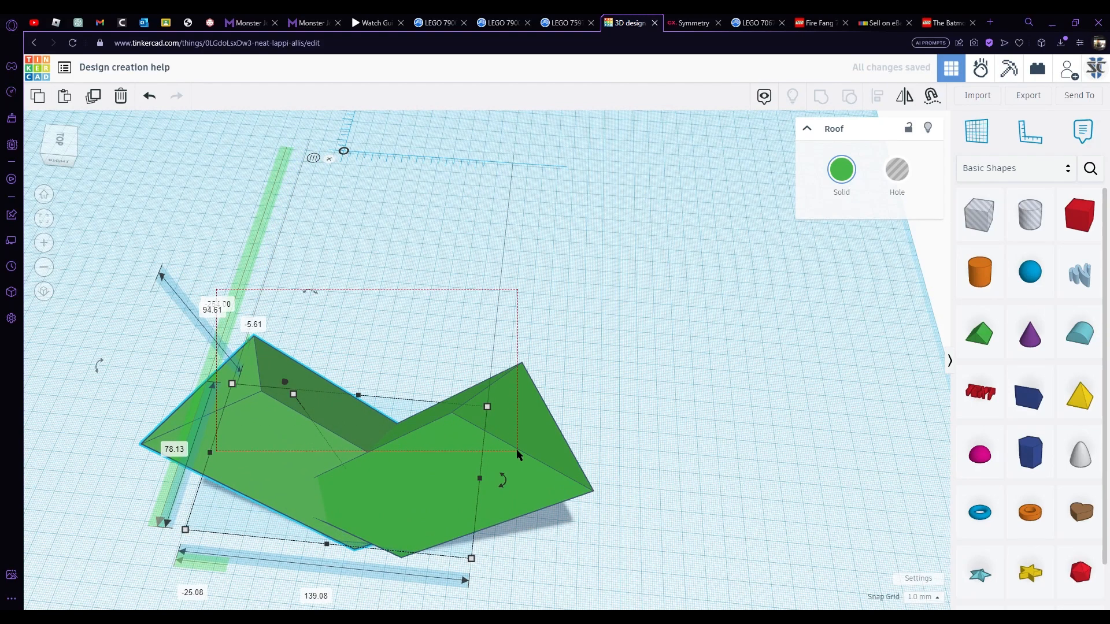
pyautogui.press('Delete')
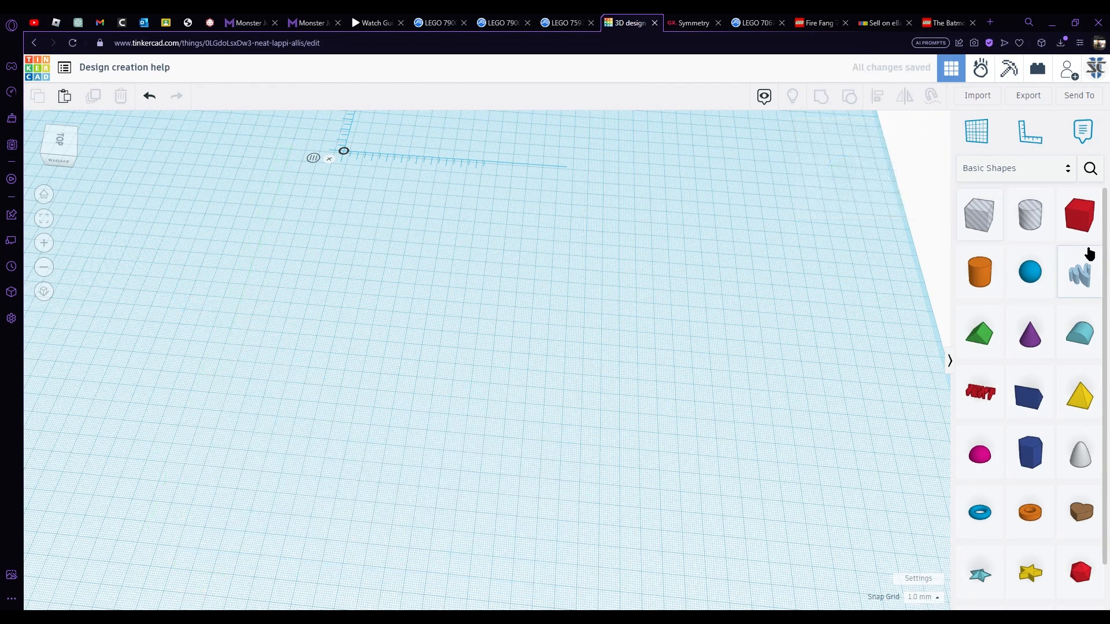
pyautogui.moveTo(1079, 215); pyautogui.dragTo(414, 292)
pyautogui.click(570, 402)
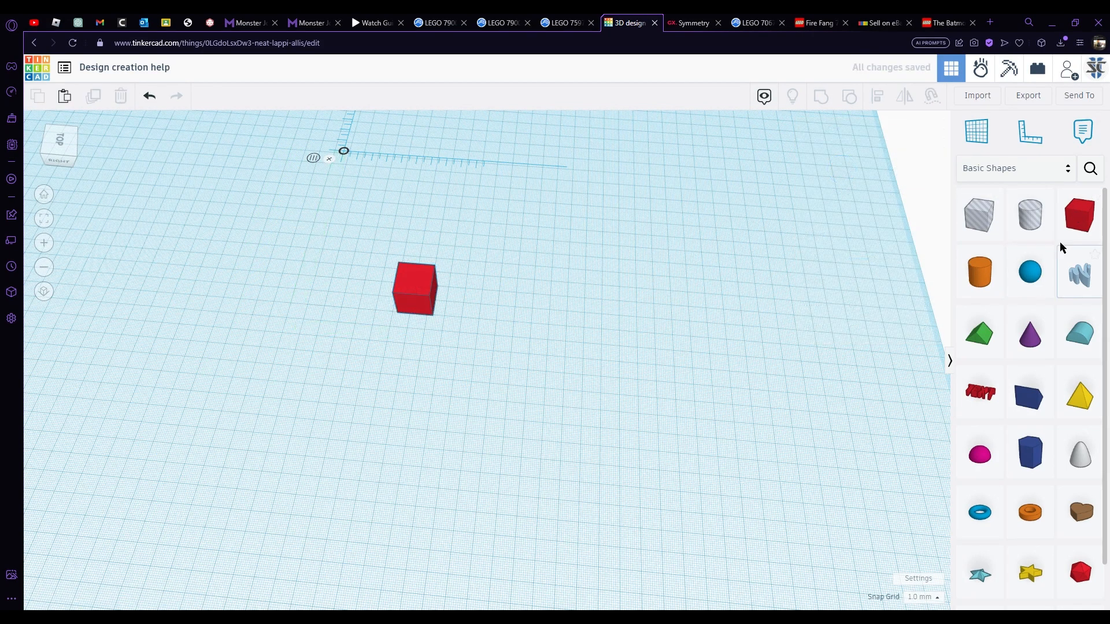
pyautogui.moveTo(1080, 215); pyautogui.dragTo(503, 347)
pyautogui.moveTo(572, 398); pyautogui.dragTo(574, 399)
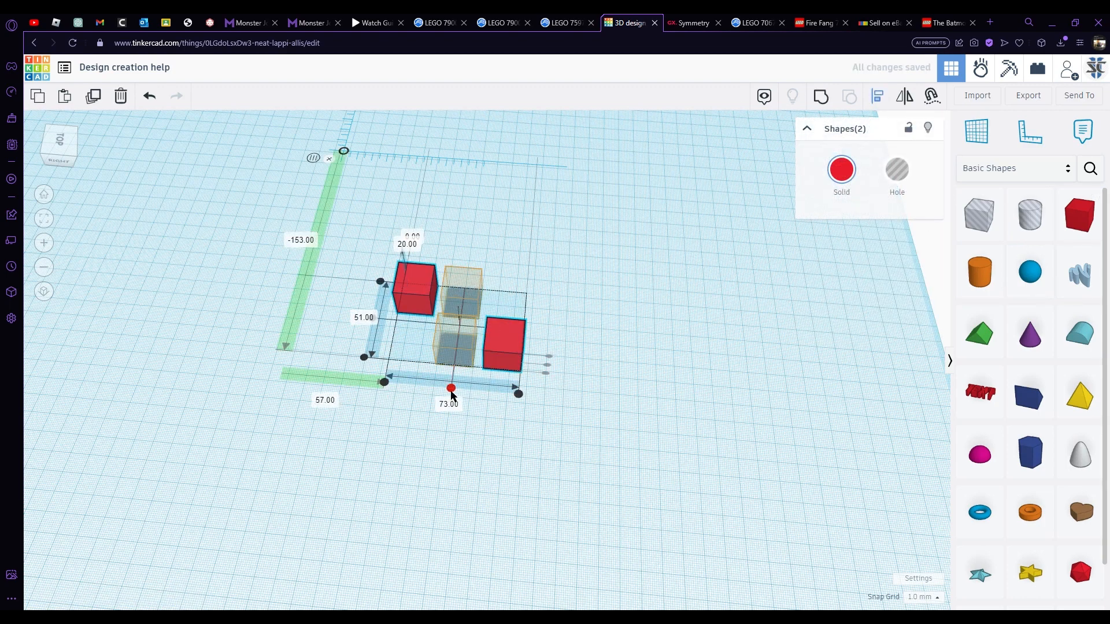
# Align the two red boxes with each other by their centers, and delete both boxes
pyautogui.click(451, 388)
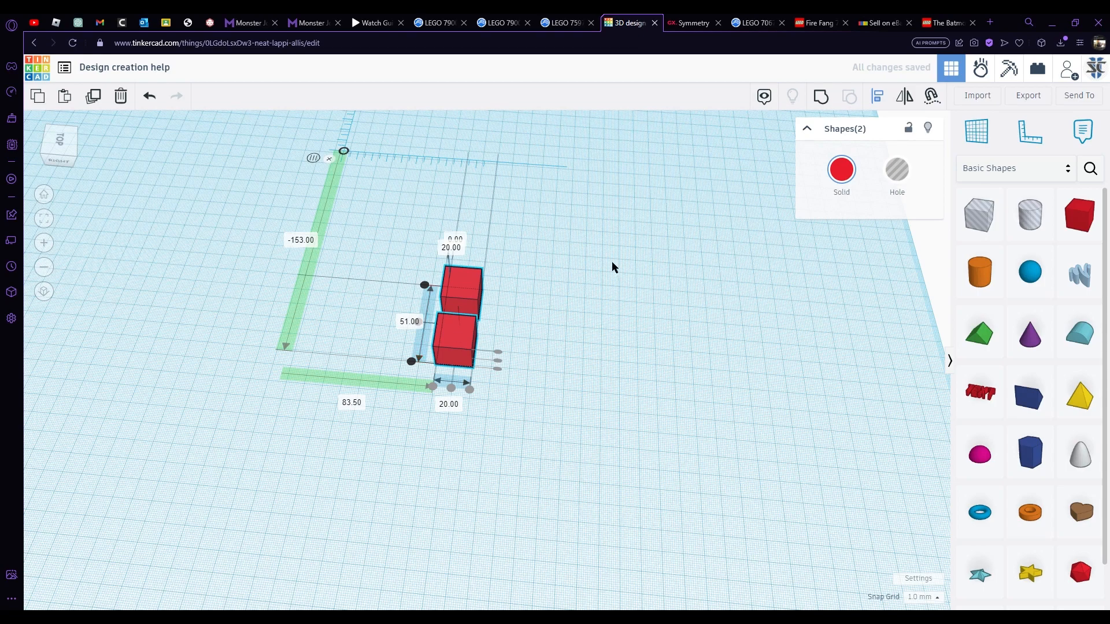
pyautogui.moveTo(612, 267); pyautogui.dragTo(485, 399, button='right')
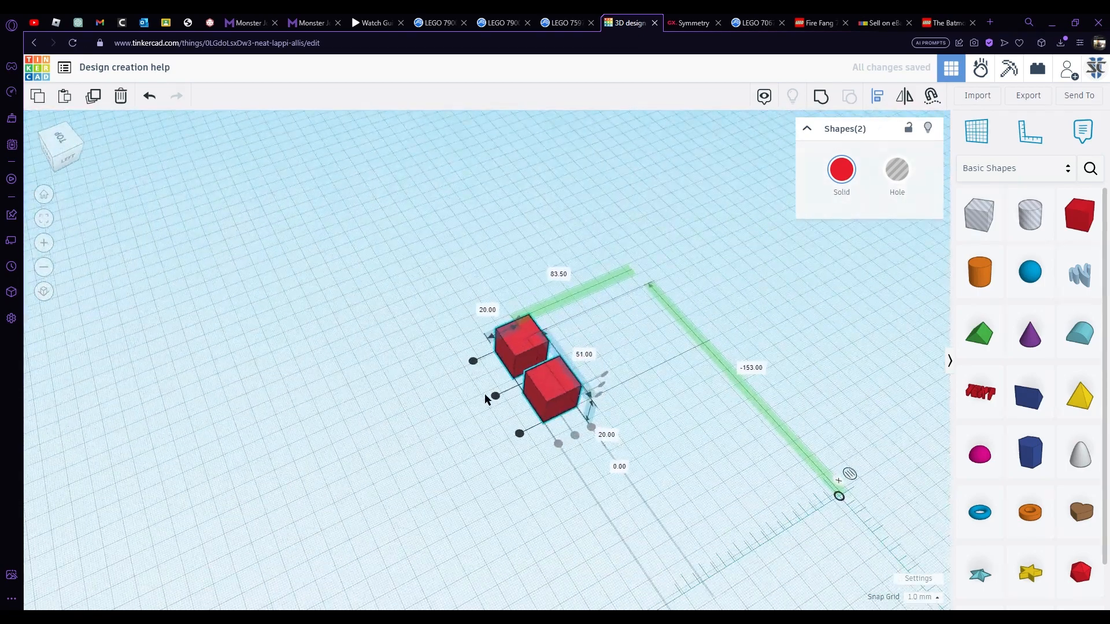
pyautogui.click(519, 434)
pyautogui.press('Delete')
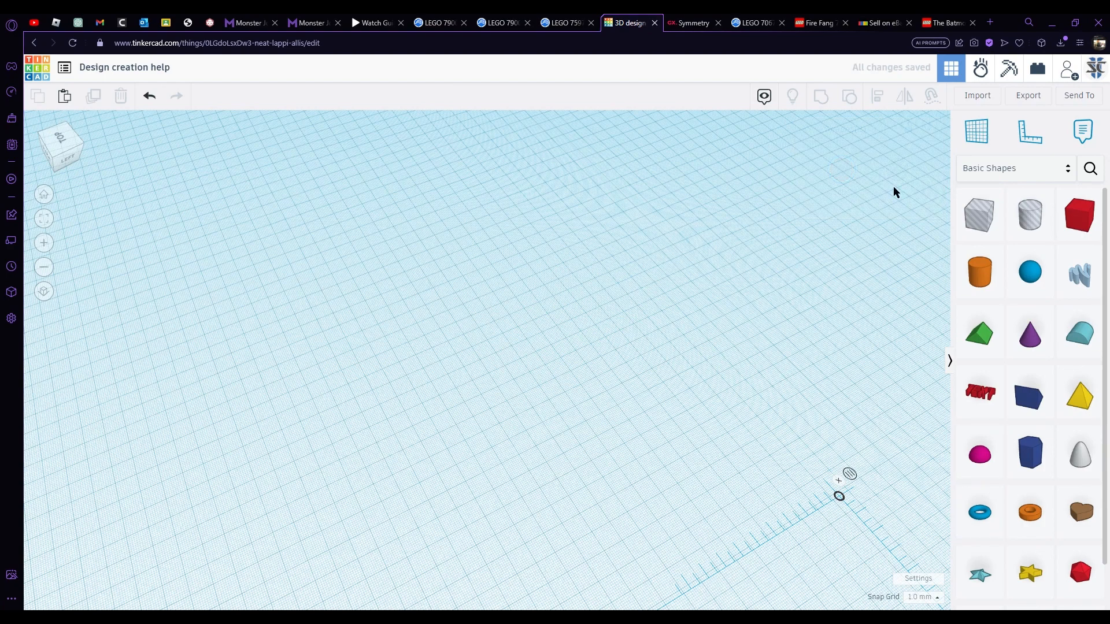
# Switch the shape library to the Favorites collection to show the custom building shapes
pyautogui.click(1030, 177)
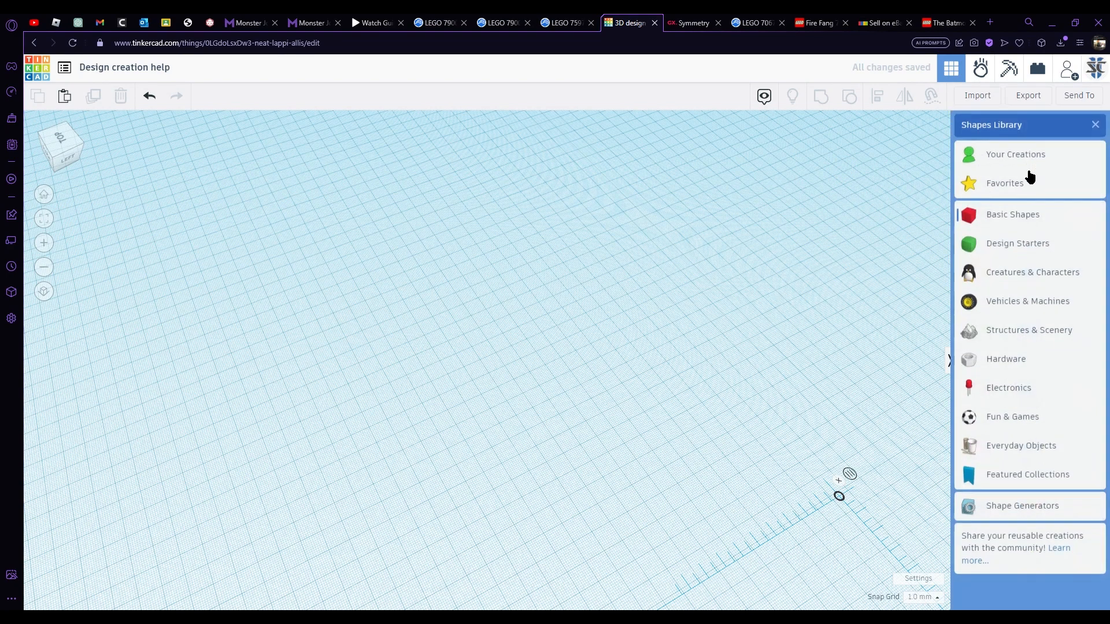
pyautogui.click(1017, 182)
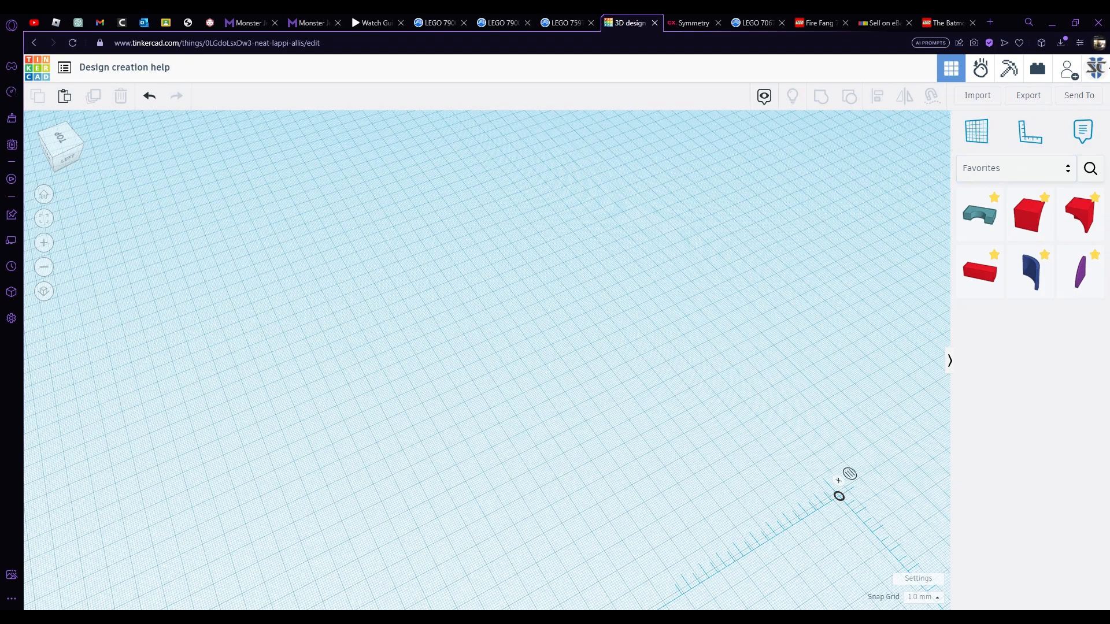
pyautogui.moveTo(687, 313)
pyautogui.mouseDown(button='right')
pyautogui.moveTo(477, 265)
pyautogui.moveTo(496, 302)
pyautogui.moveTo(423, 319)
pyautogui.moveTo(449, 337)
pyautogui.moveTo(494, 301)
pyautogui.moveTo(689, 318)
pyautogui.mouseUp(button='right')
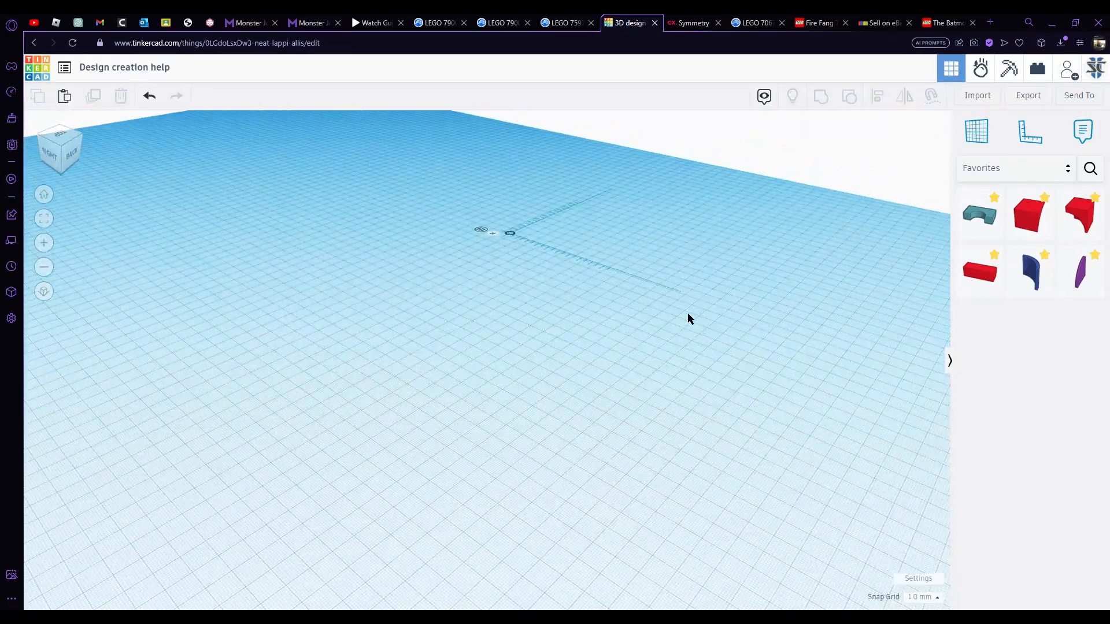
pyautogui.moveTo(311, 266); pyautogui.dragTo(539, 381)
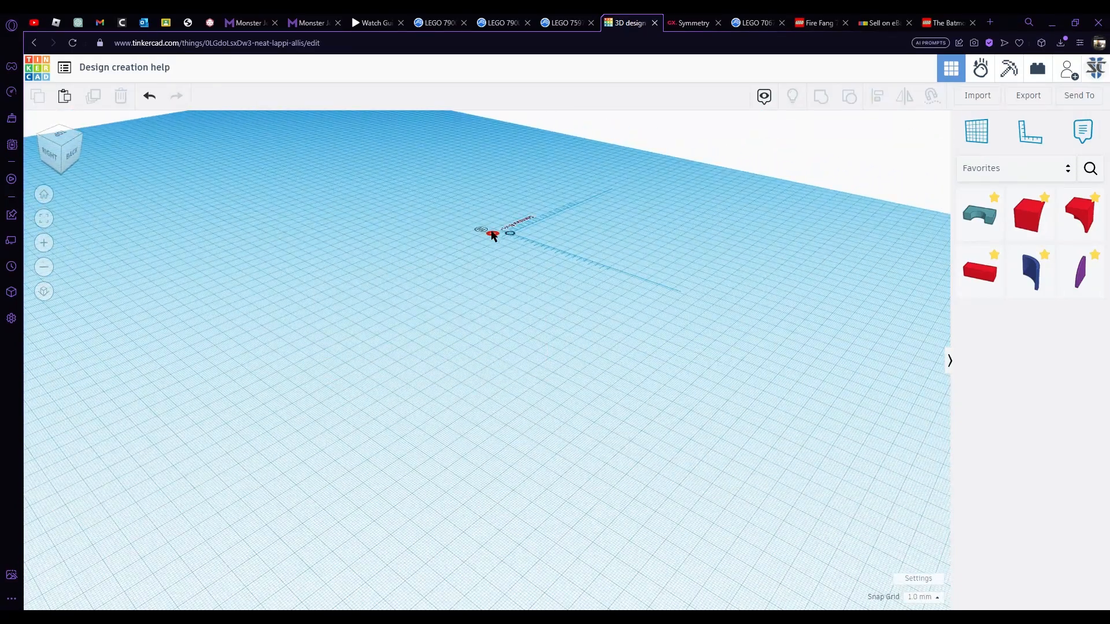